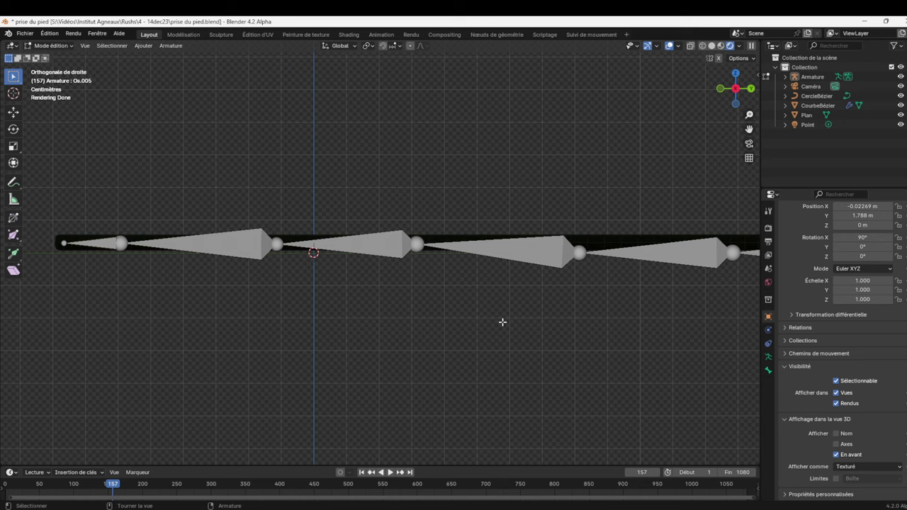
Box-select the first bone-chain joint and nudge it slightly upward.
drag(540, 290, 610, 216)
key(g)
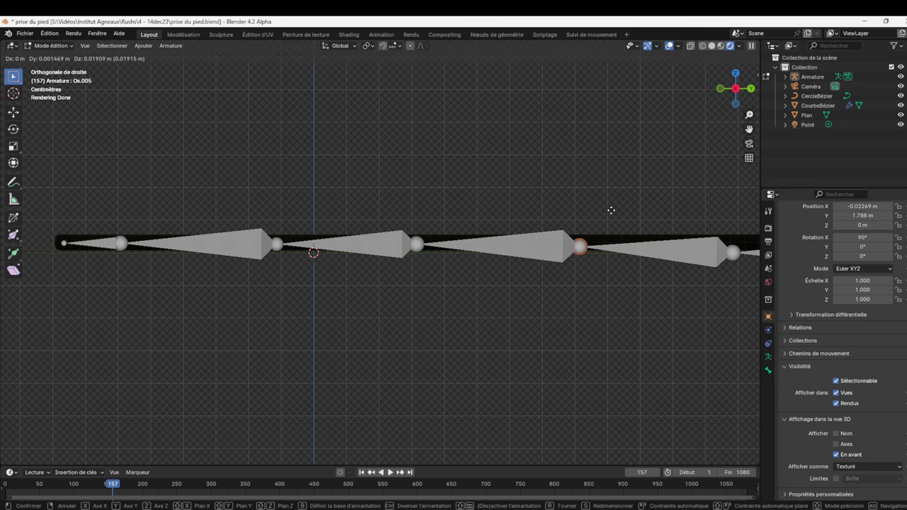
click(611, 208)
drag(748, 129, 492, 158)
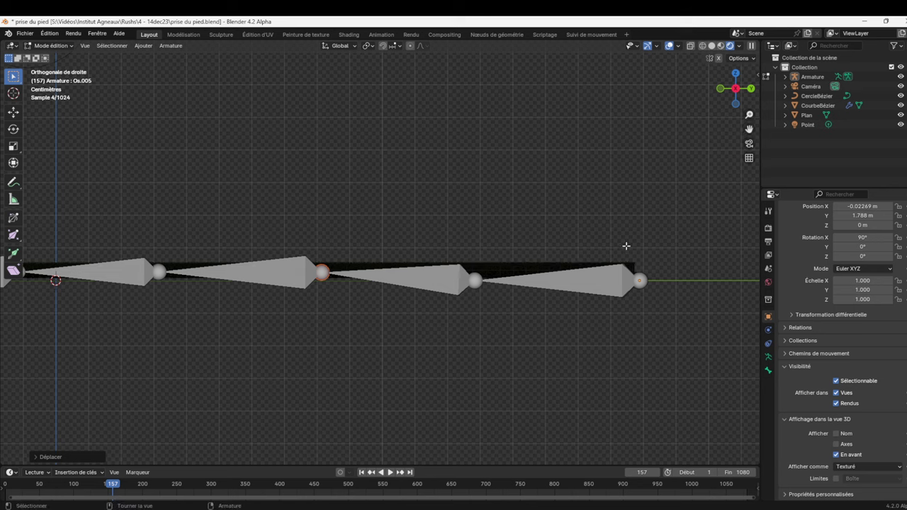
Nudge the chain's middle and end joints slightly upward, then view through the camera.
drag(458, 313, 492, 254)
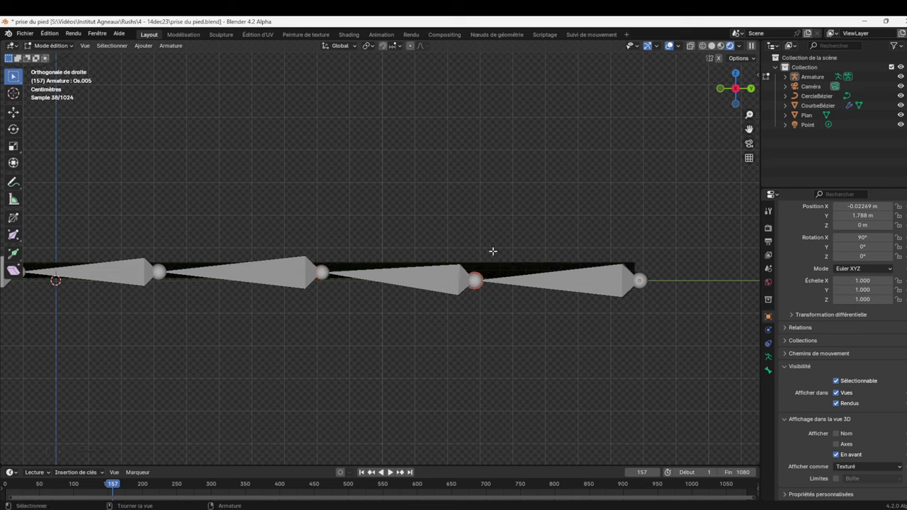
key(g)
click(491, 243)
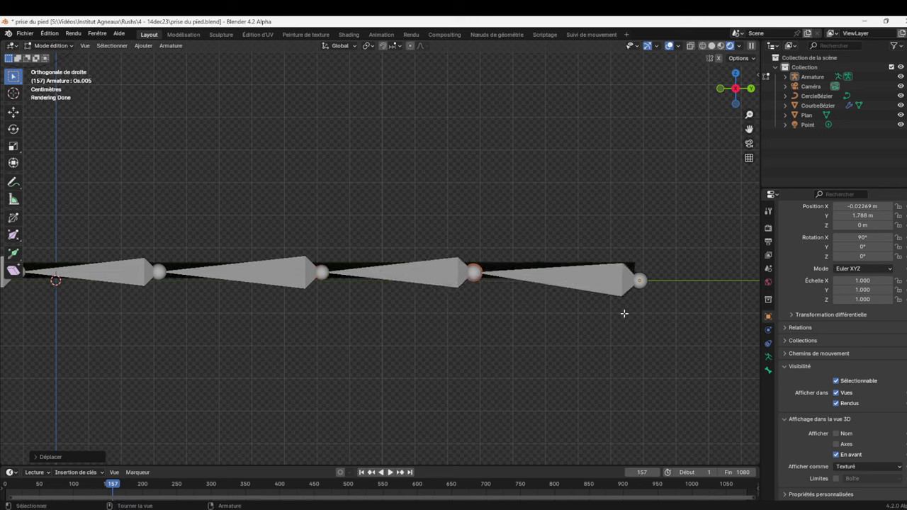
click(639, 280)
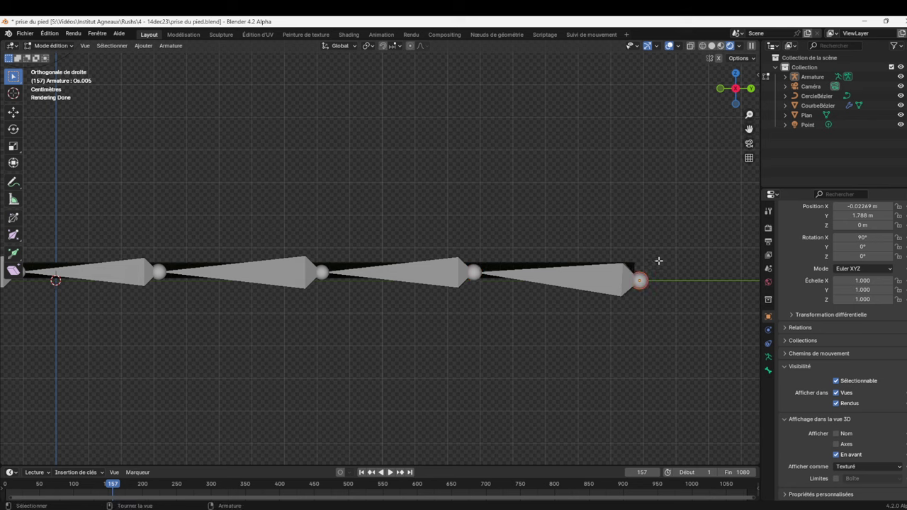
key(g)
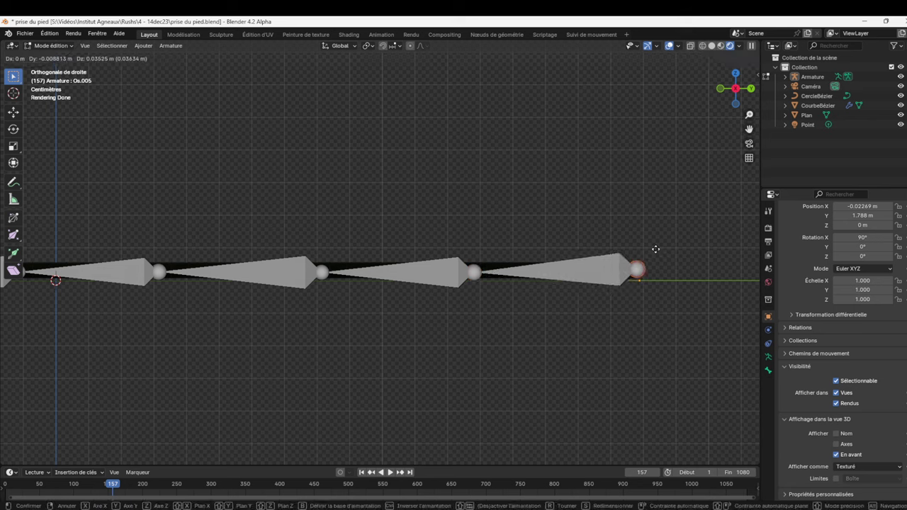
click(655, 250)
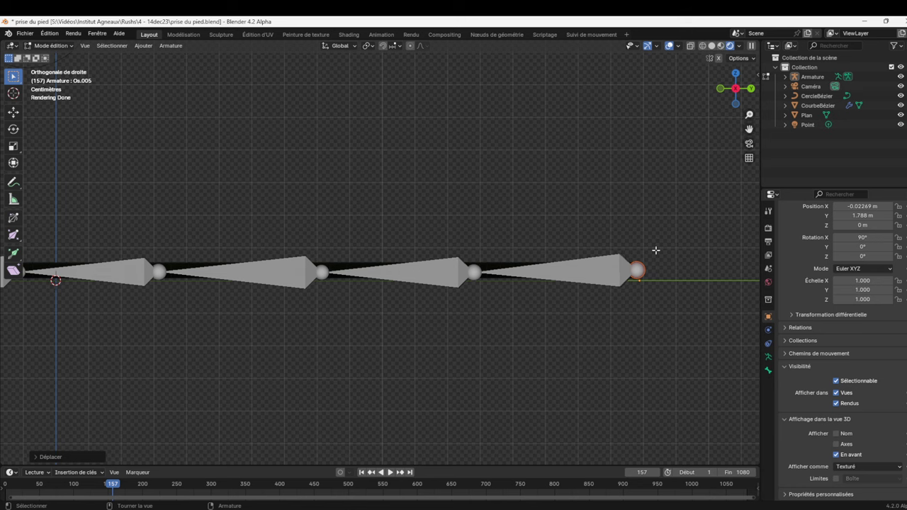
drag(748, 129, 376, 242)
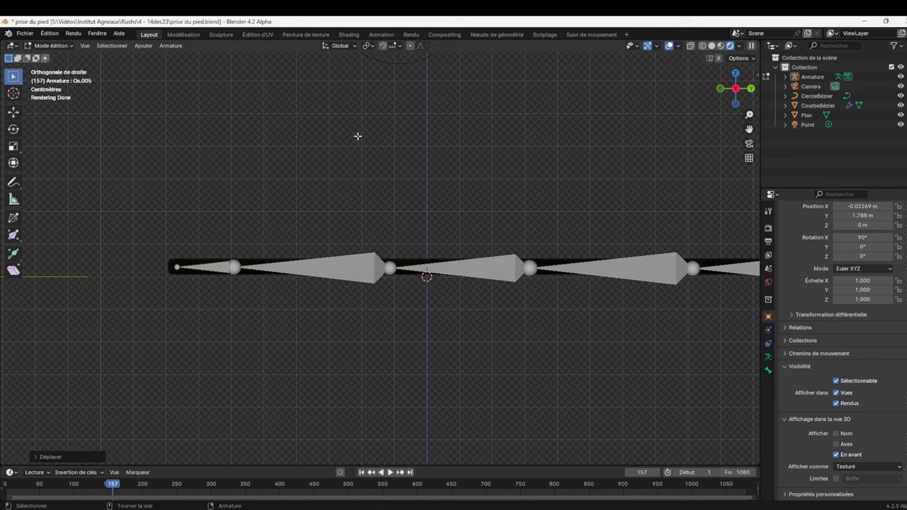
key(KP_0)
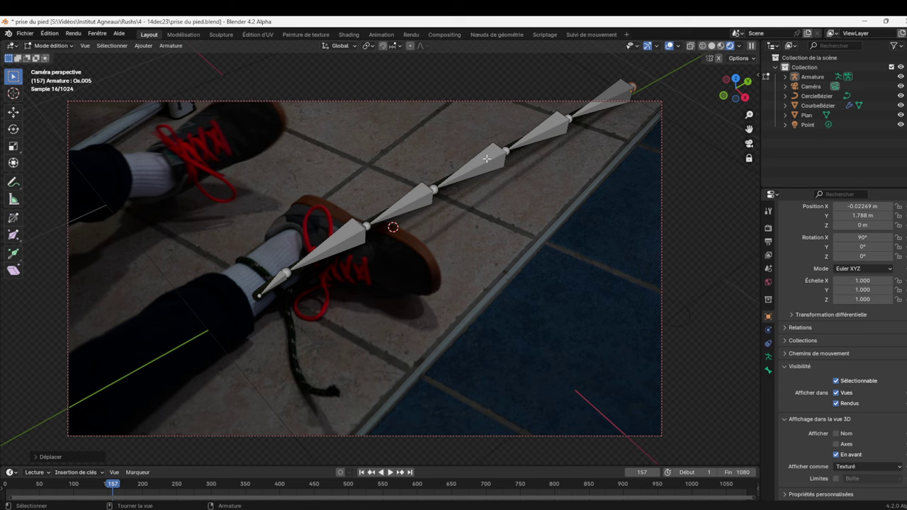
Hide the Armature and the thick CourbeBézier curve, keeping CercleBézier visible.
click(900, 76)
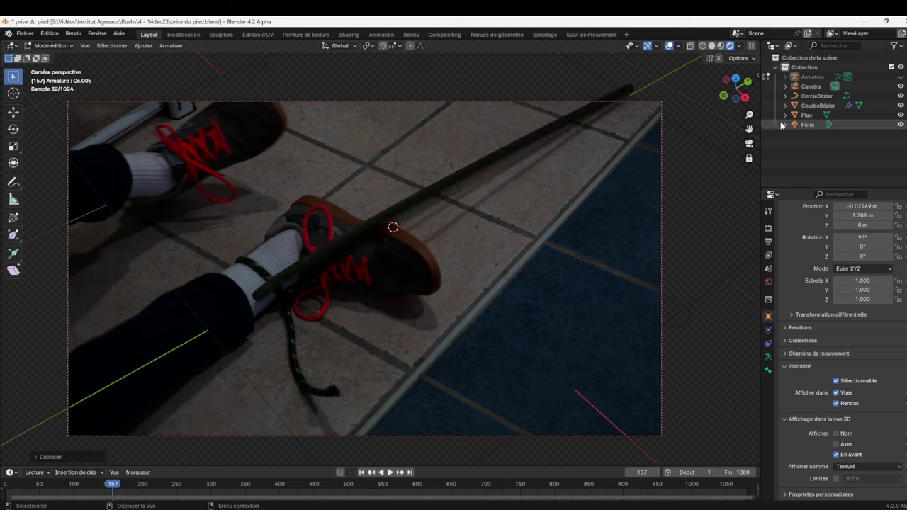
click(899, 96)
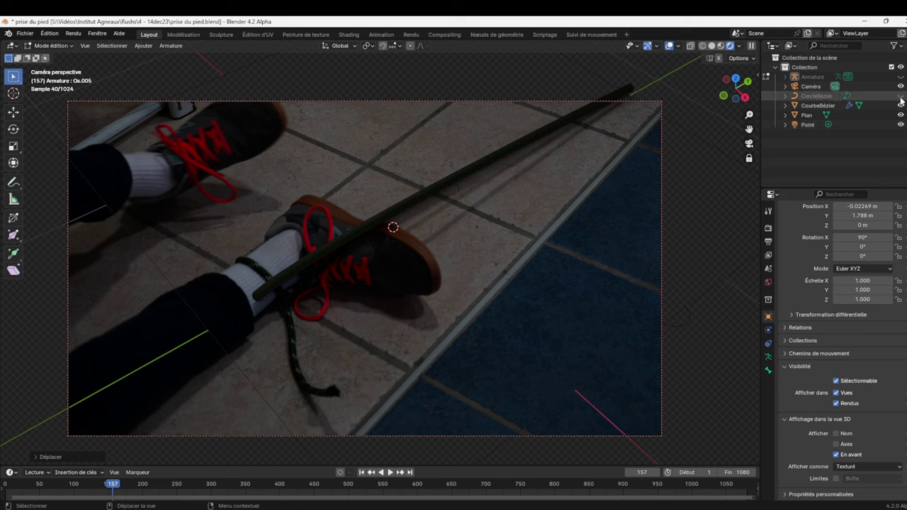
click(900, 99)
click(900, 106)
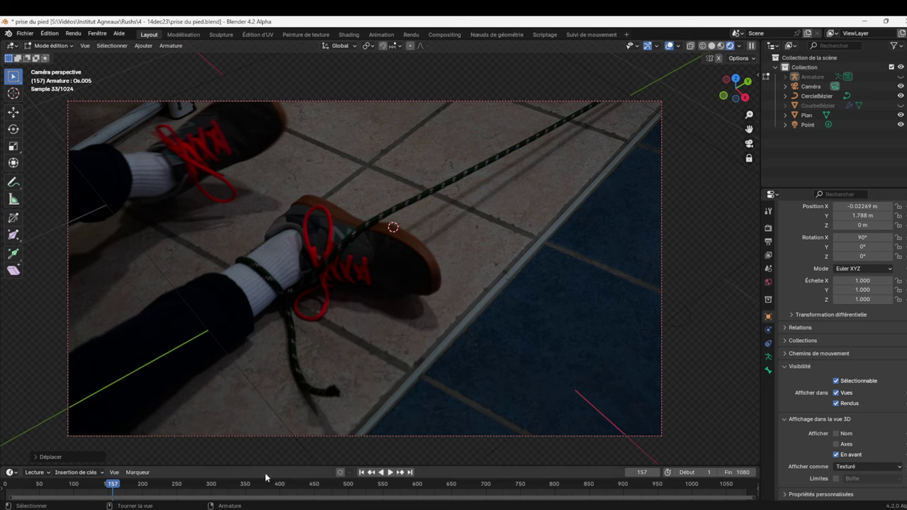
Play the animation, stop at frame 128, and show the rope with the armature hidden.
key(space)
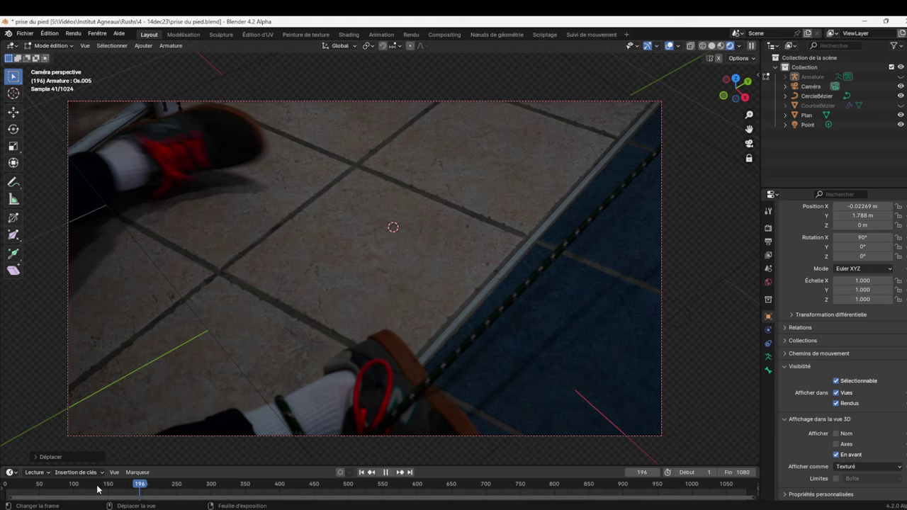
key(space)
click(93, 486)
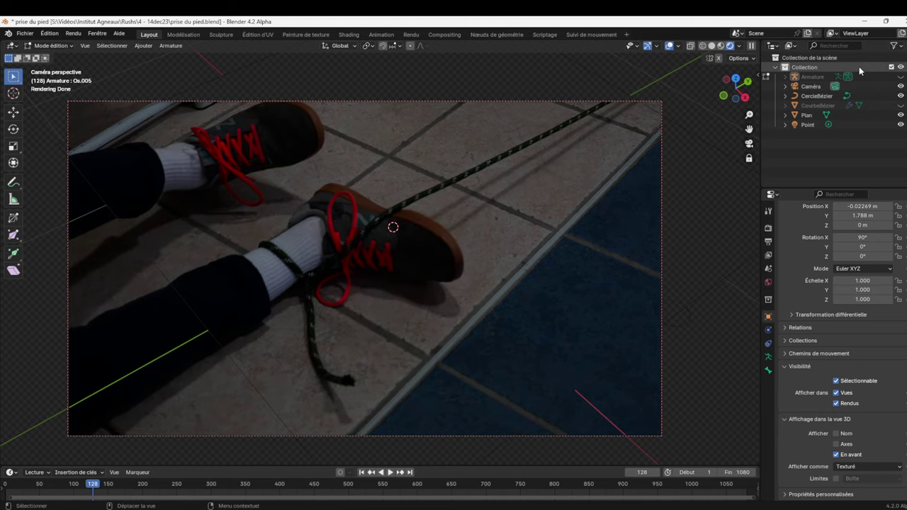
click(901, 77)
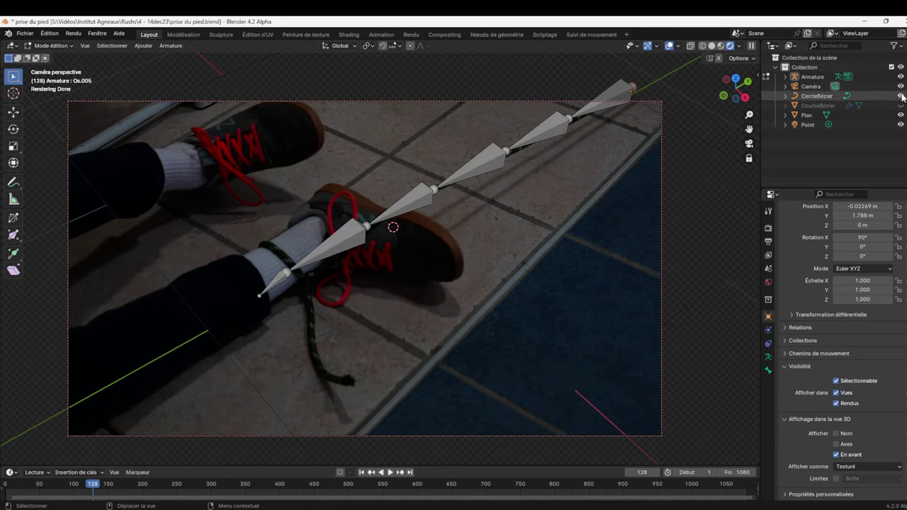
click(900, 105)
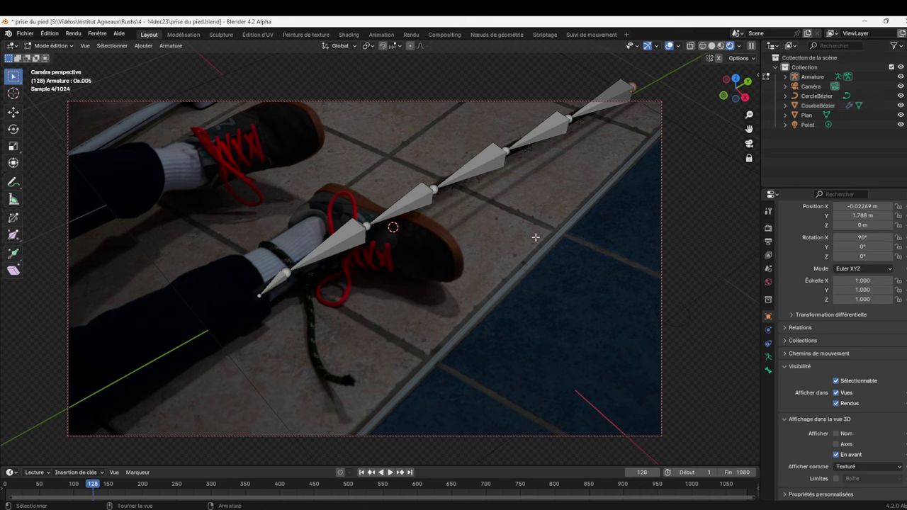
click(900, 76)
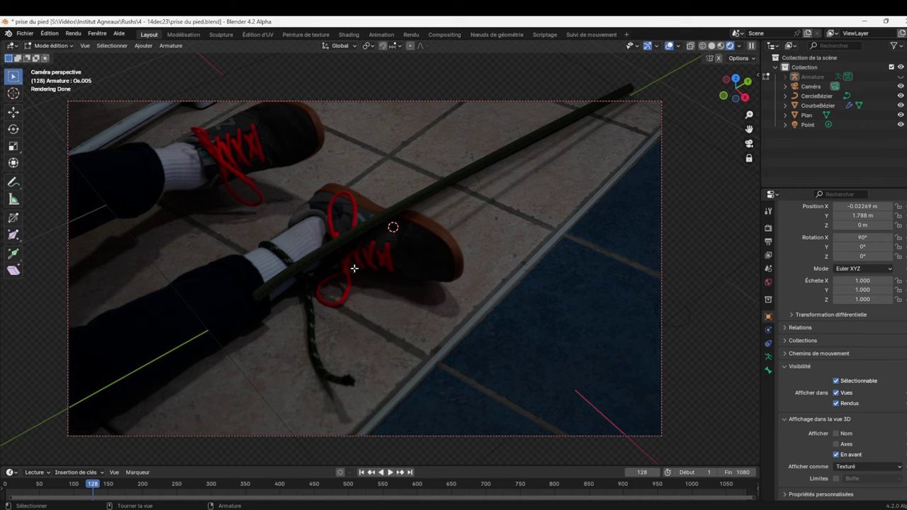
click(49, 45)
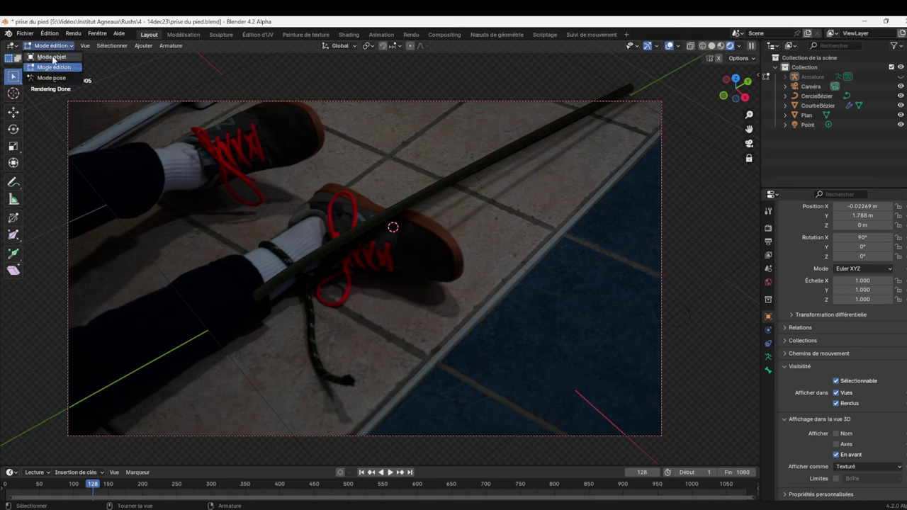
Edit the CourbeBézier rope in Edit Mode with Material Preview shading.
click(54, 60)
click(455, 182)
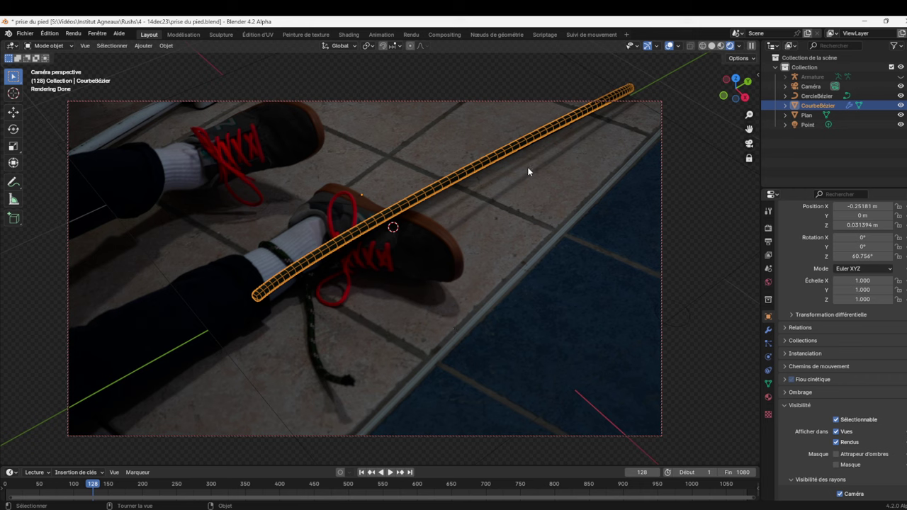
key(Tab)
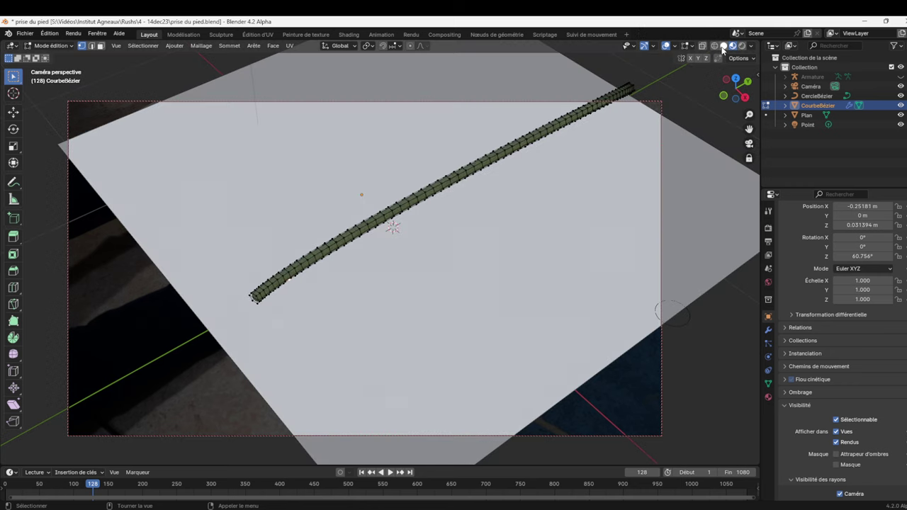
click(720, 46)
Scale up the rope's upper-end vertex with Proportional Editing and a widened falloff radius.
click(571, 119)
click(409, 45)
key(s)
scroll(587, 138, up, 5)
scroll(587, 138, up, 5)
scroll(587, 138, up, 3)
scroll(587, 139, up, 1)
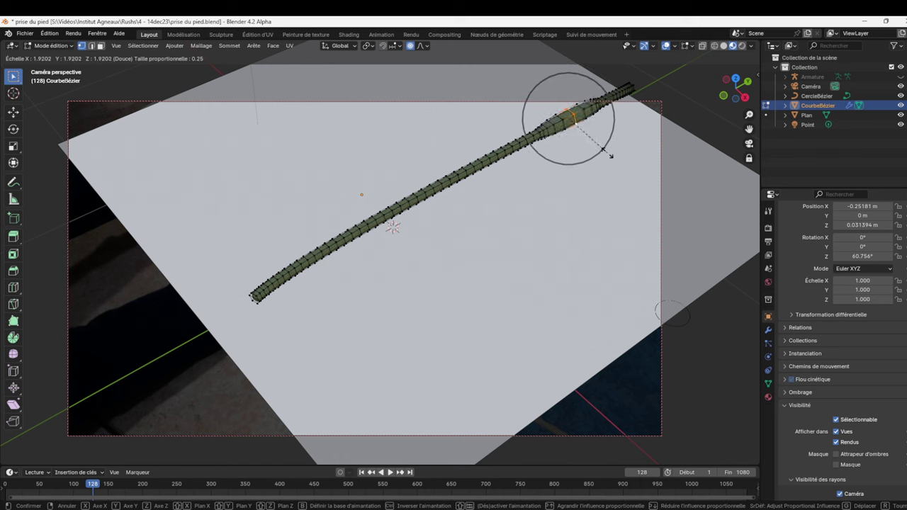
click(606, 149)
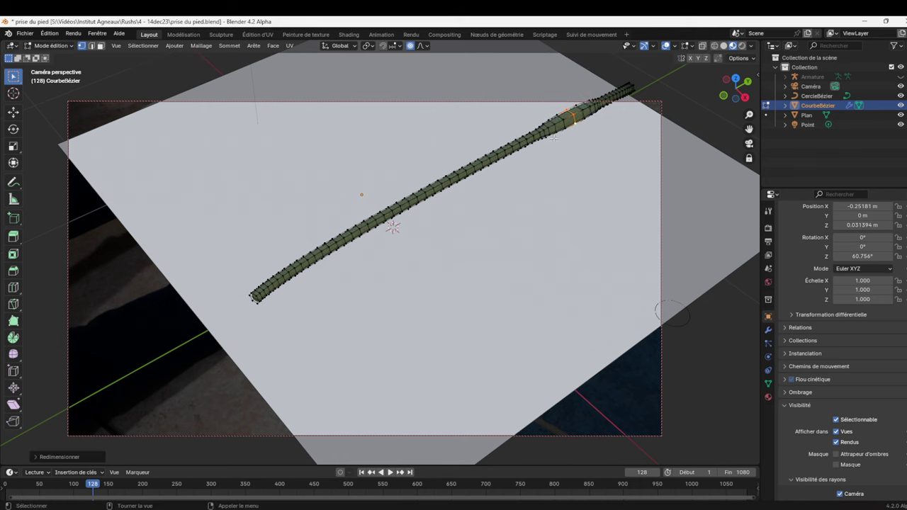
Enlarge the rope's upper end twice more into a thicker bulge.
click(618, 94)
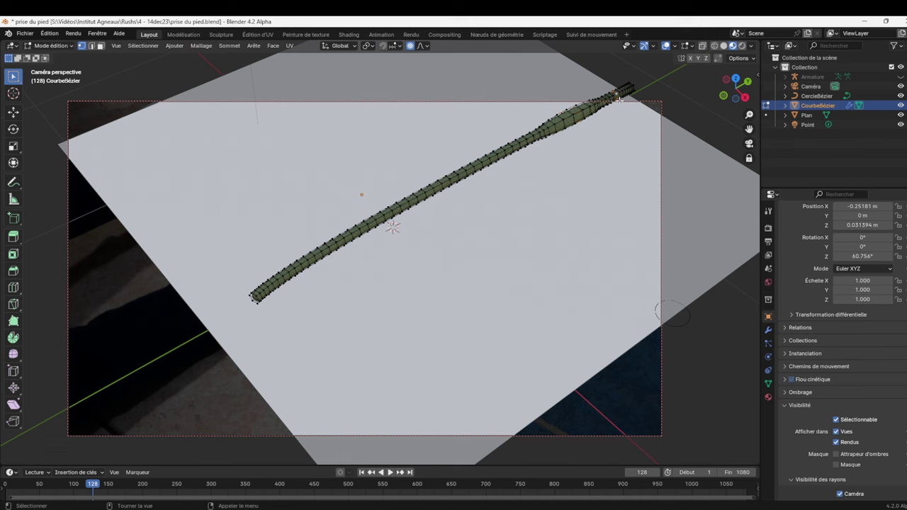
key(g)
key(s)
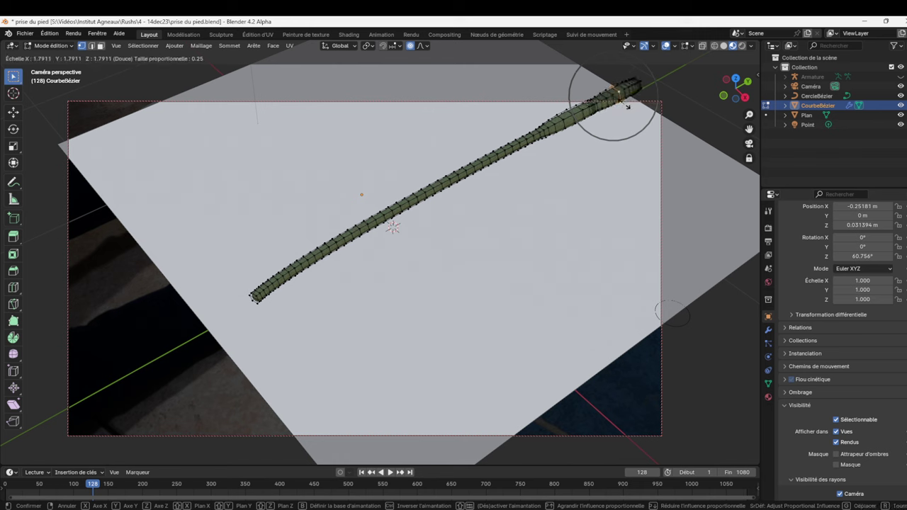
click(615, 105)
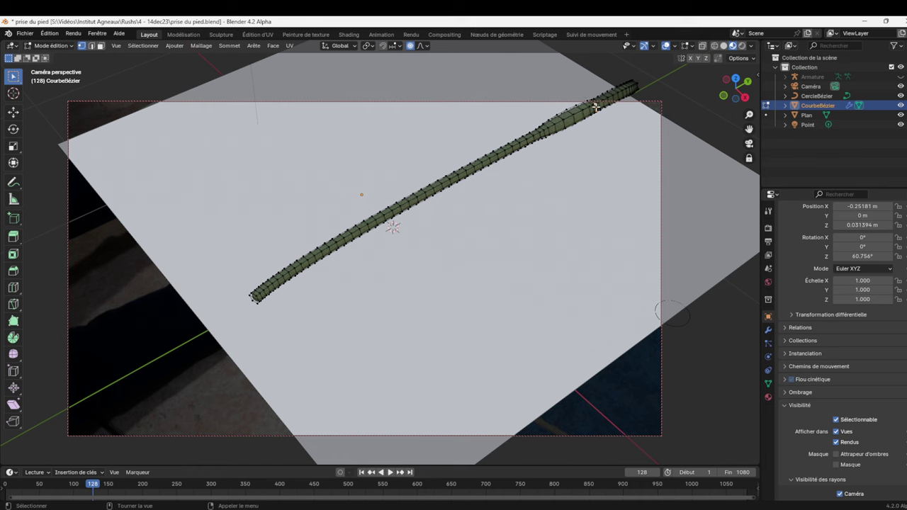
key(s)
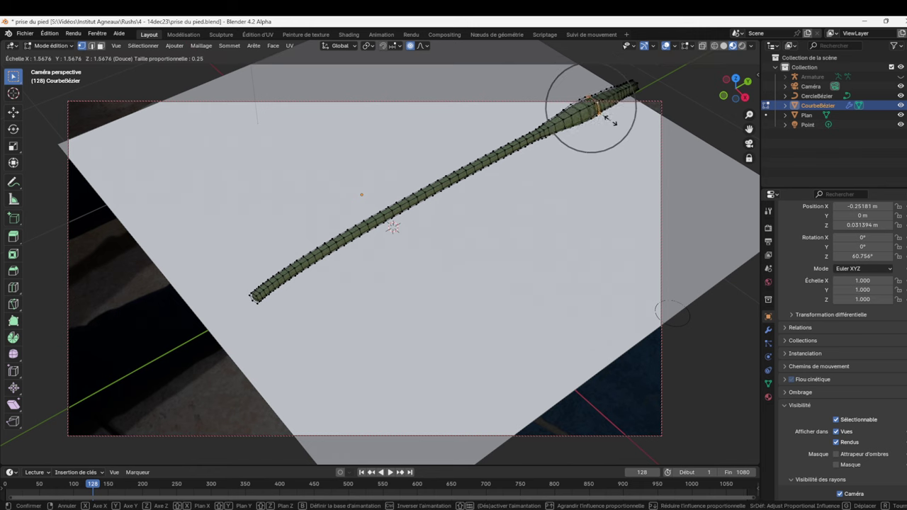
click(613, 124)
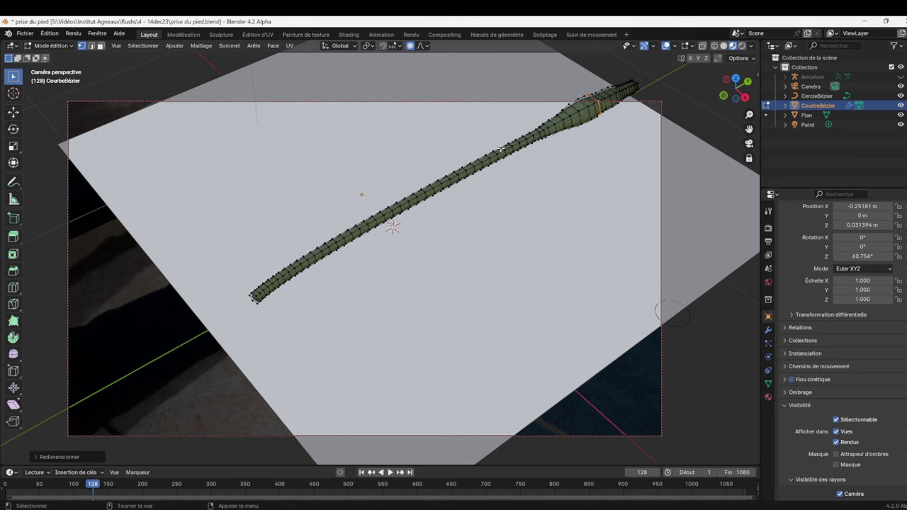
Set proportional falloff to Sphere and swell a point near the rope's thick end.
click(425, 46)
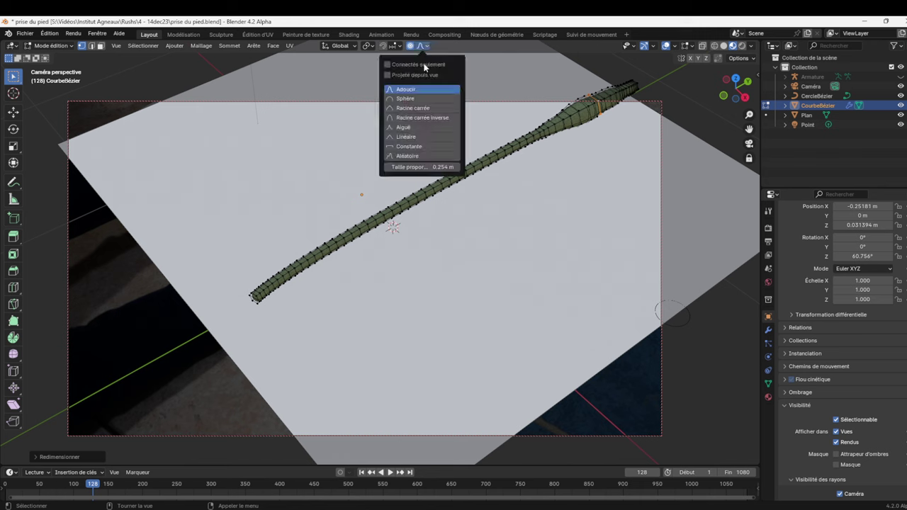
click(405, 99)
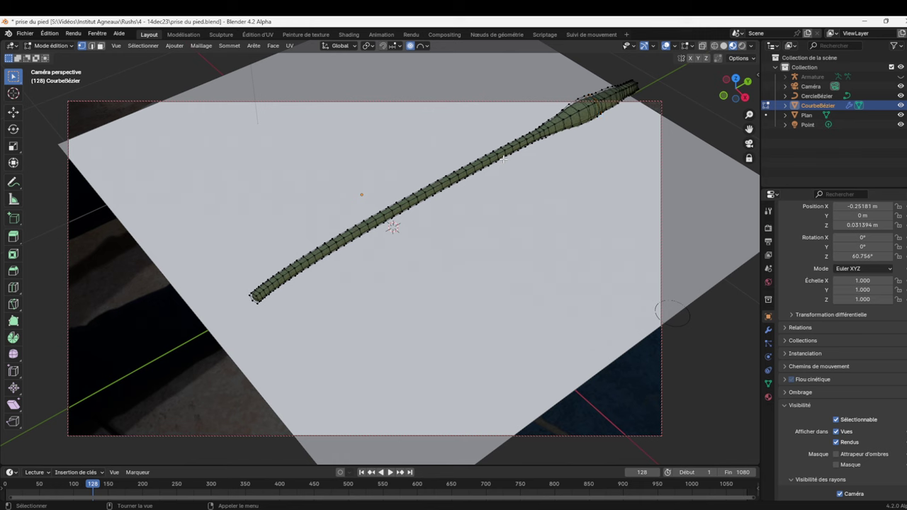
click(502, 159)
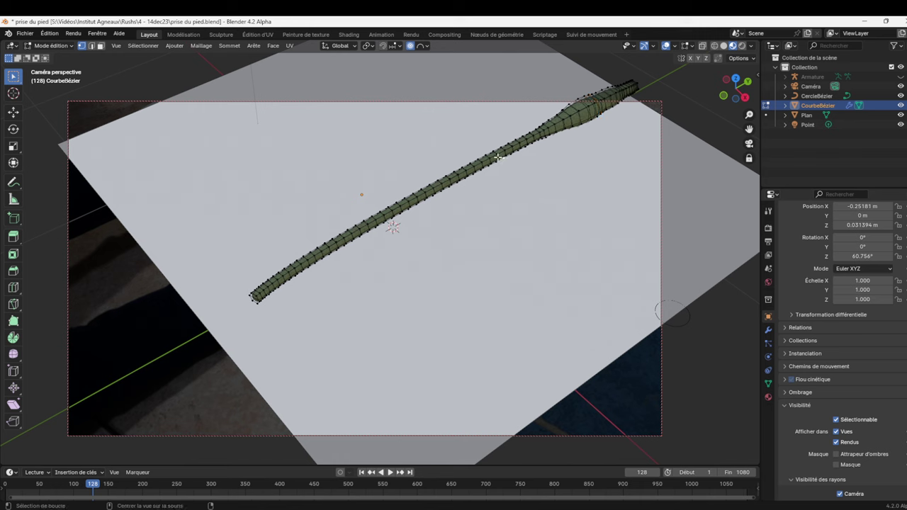
key(s)
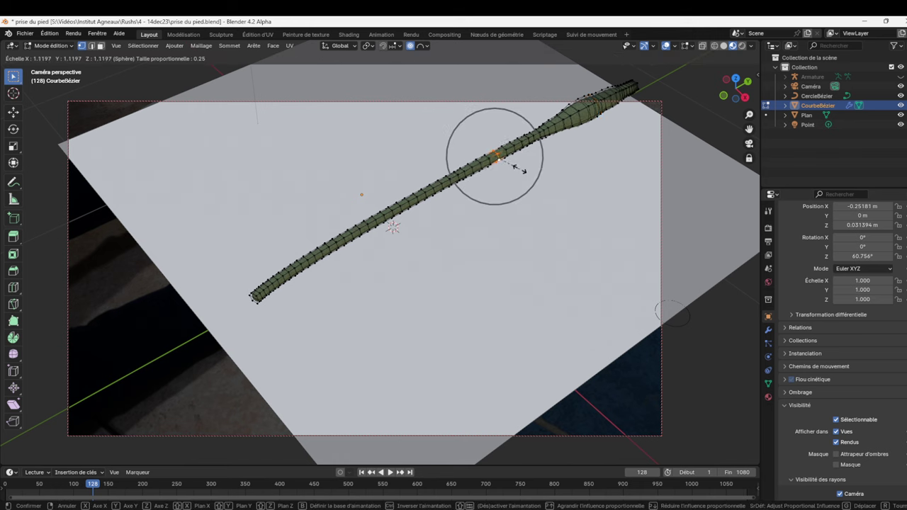
click(524, 172)
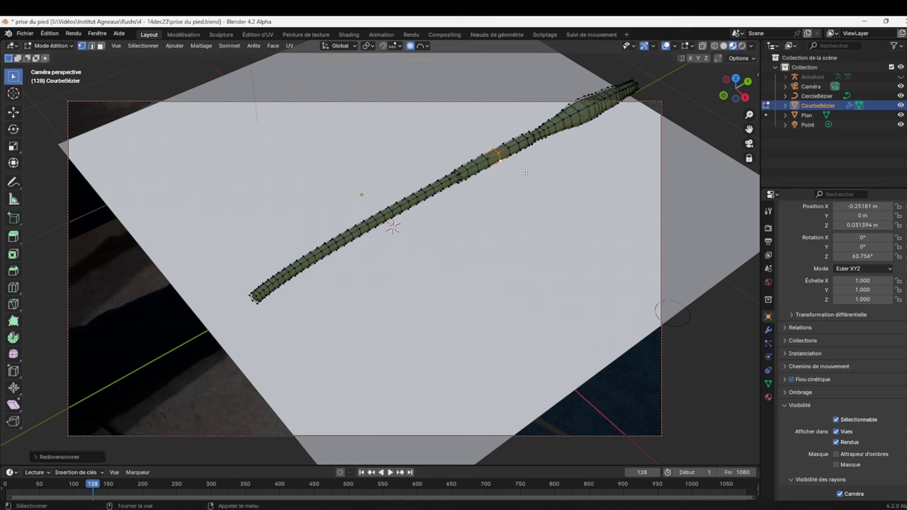
Widen a cross-section ring near the rope's thick end.
click(539, 138)
key(a)
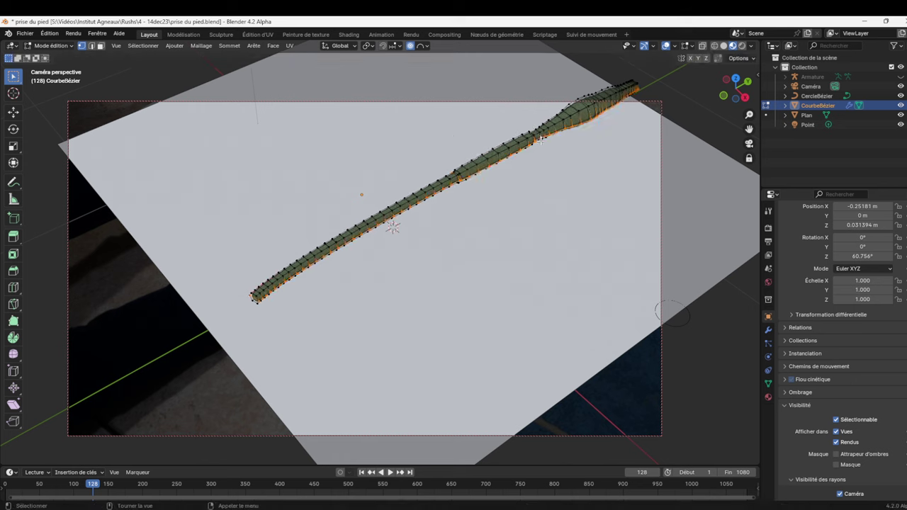
key(alt+a)
alt+click(540, 134)
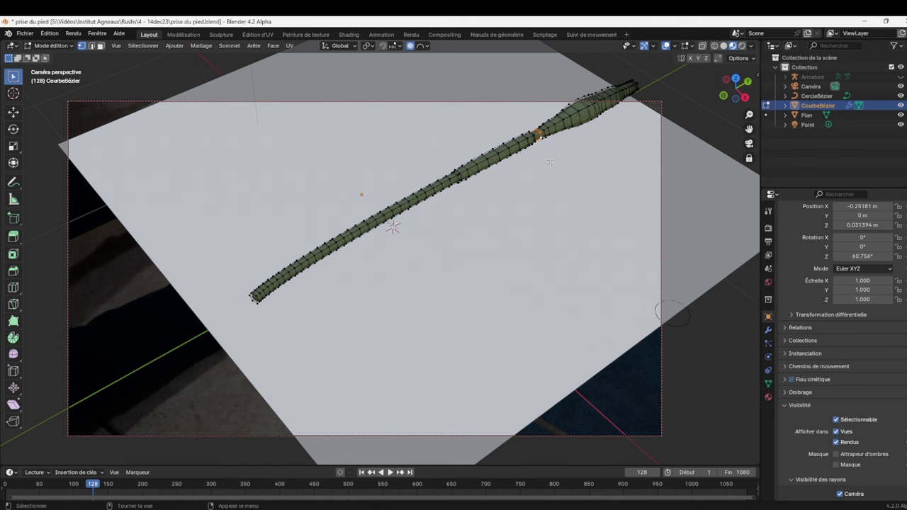
key(s)
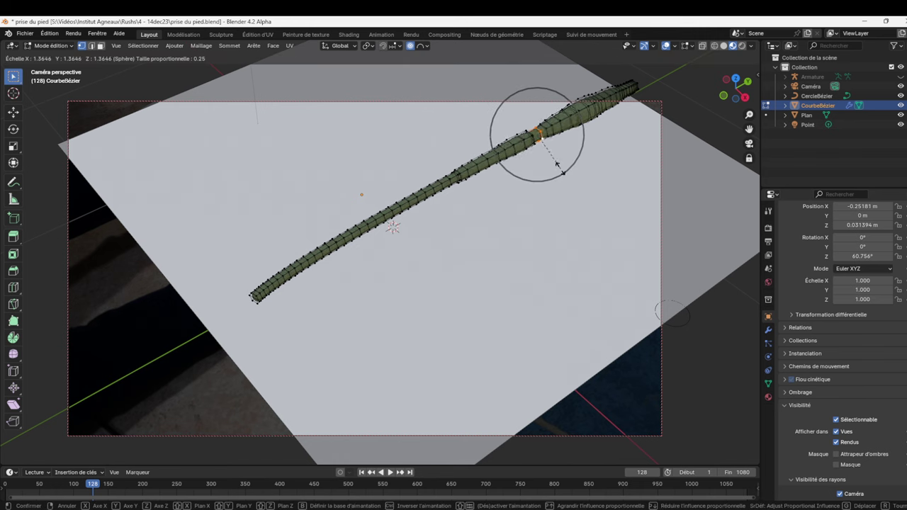
click(560, 168)
Thicken a ring lower down the rope, abandoning a resize of the middle ring.
click(424, 196)
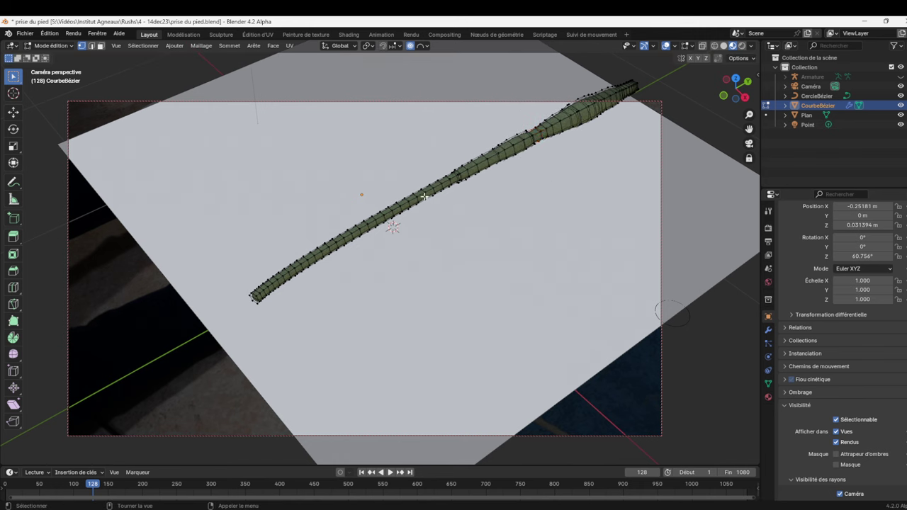
alt+click(423, 197)
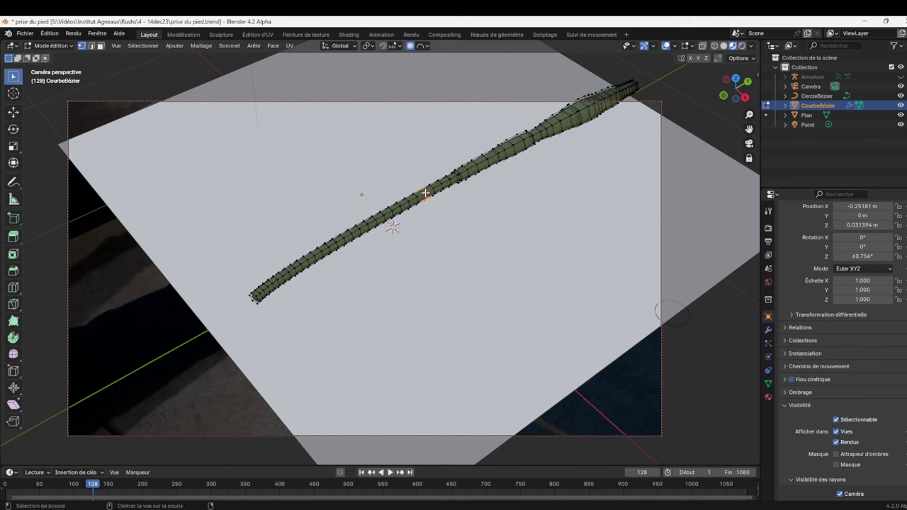
key(s)
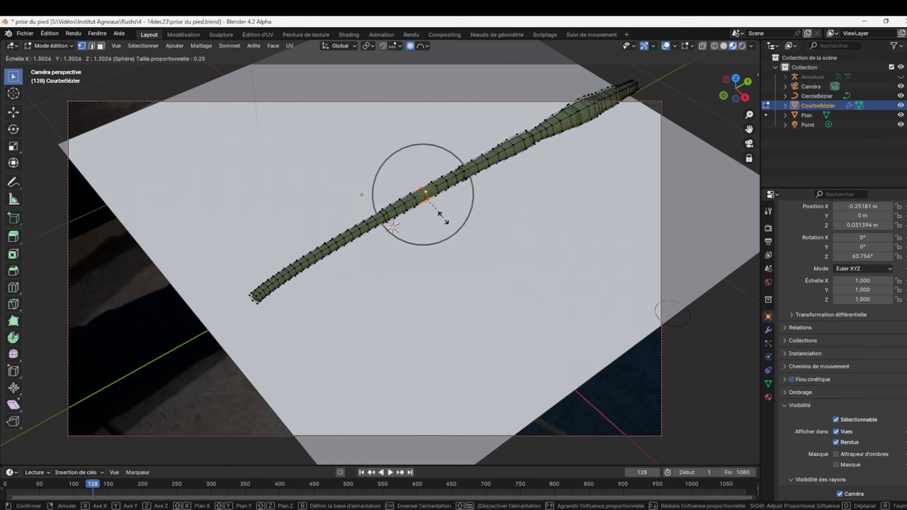
right_click(443, 219)
click(358, 232)
alt+click(358, 232)
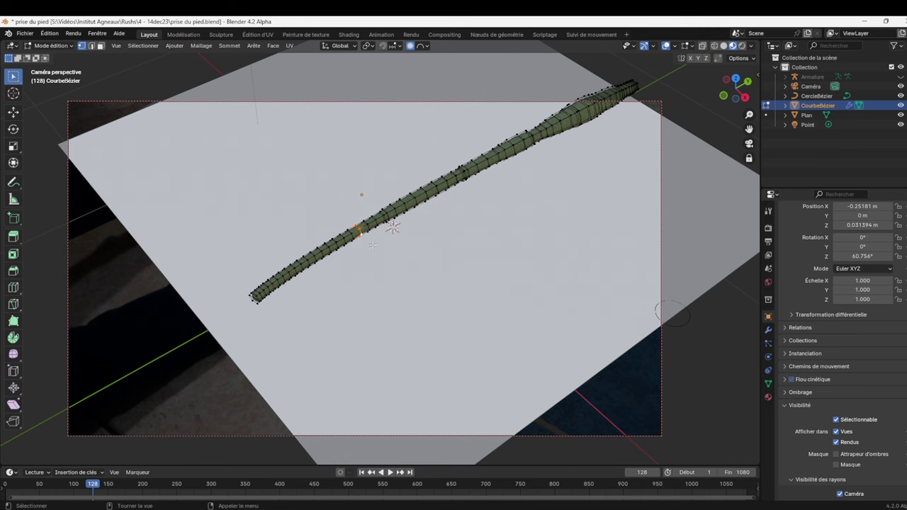
key(s)
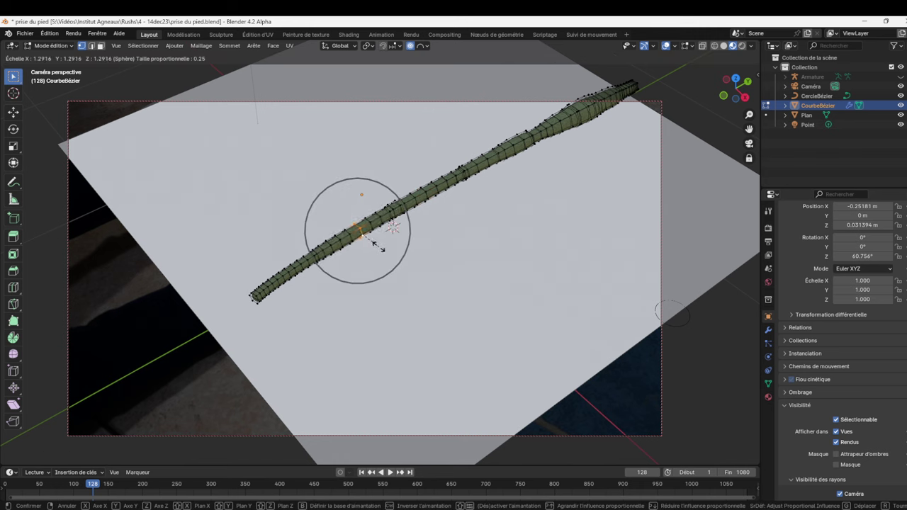
click(378, 246)
Swell a ring near the rope's thin end with a larger falloff radius.
key(alt+a)
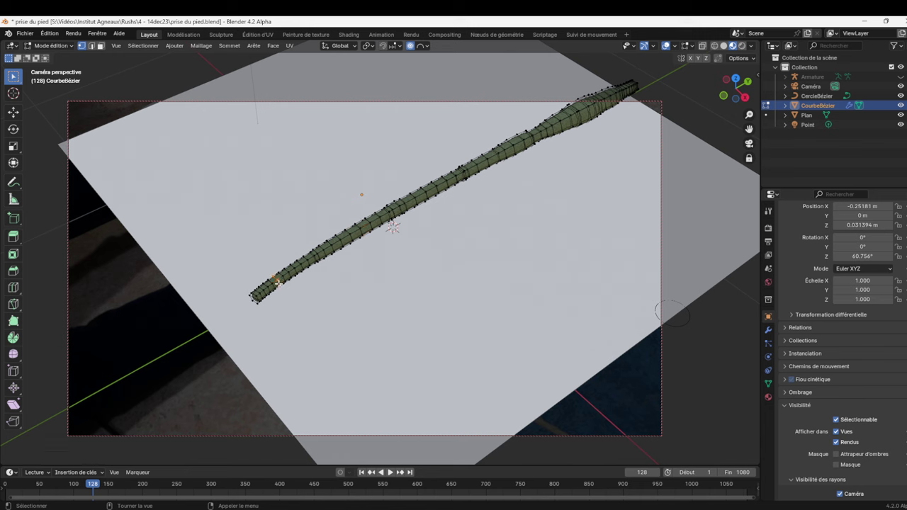
alt+click(278, 280)
key(s)
scroll(297, 287, up, 2)
scroll(299, 287, up, 4)
scroll(301, 289, up, 3)
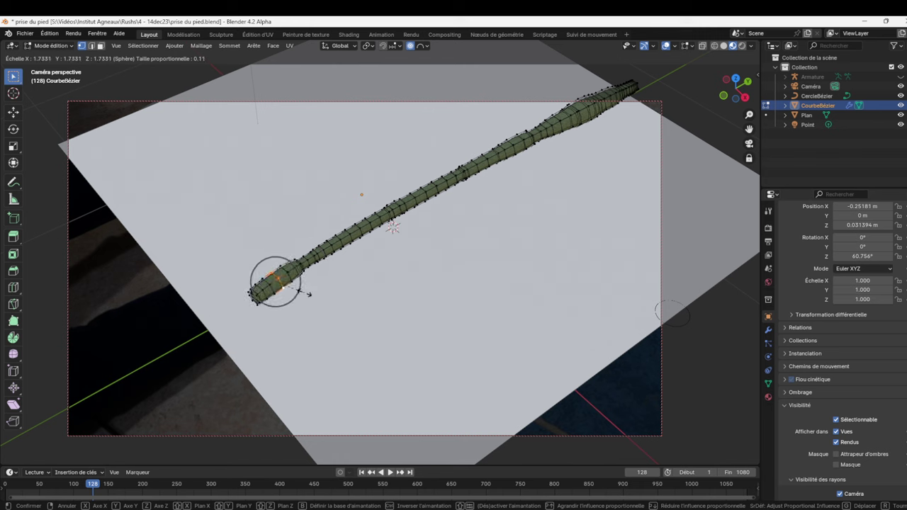
click(295, 286)
Enlarge a ring between the middle and thin end, then clear the selection.
click(340, 242)
alt+click(341, 242)
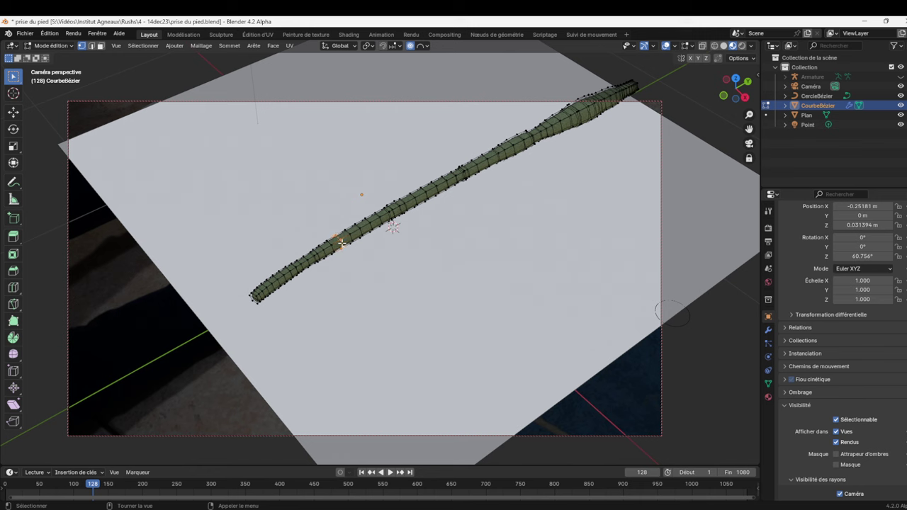
key(s)
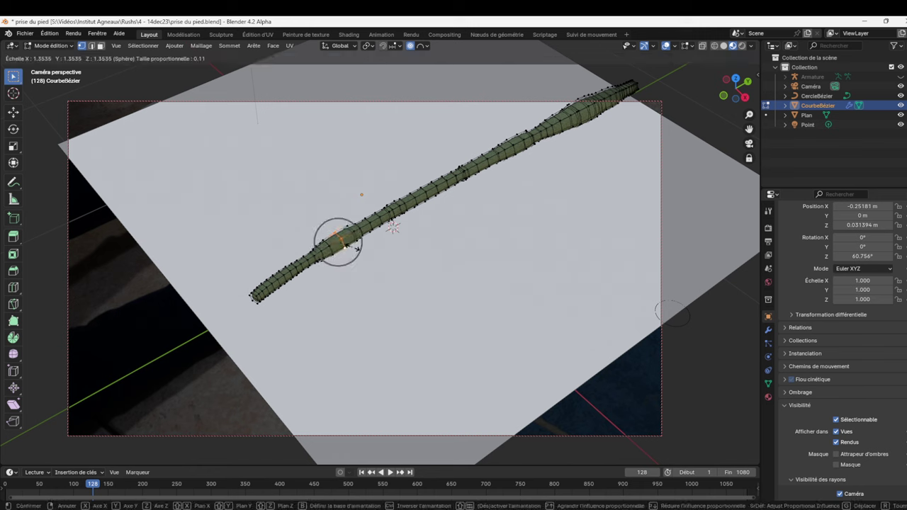
click(351, 247)
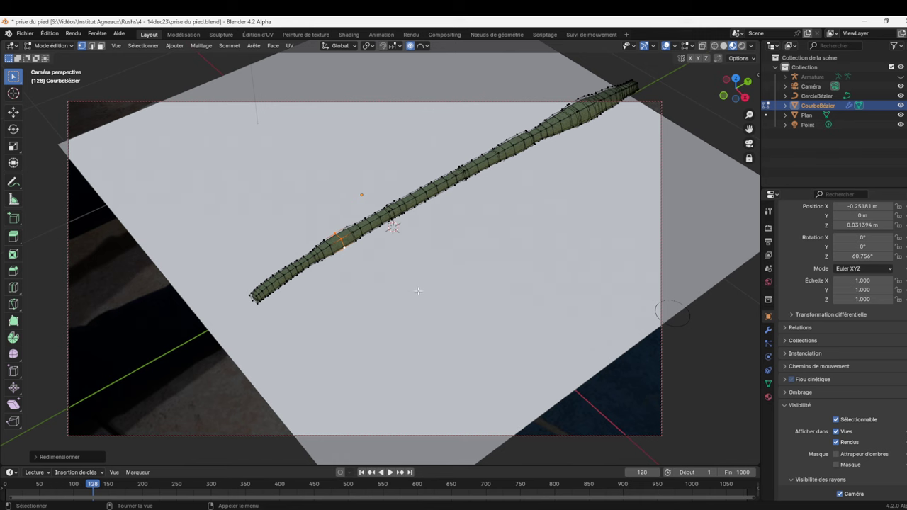
alt+click(247, 302)
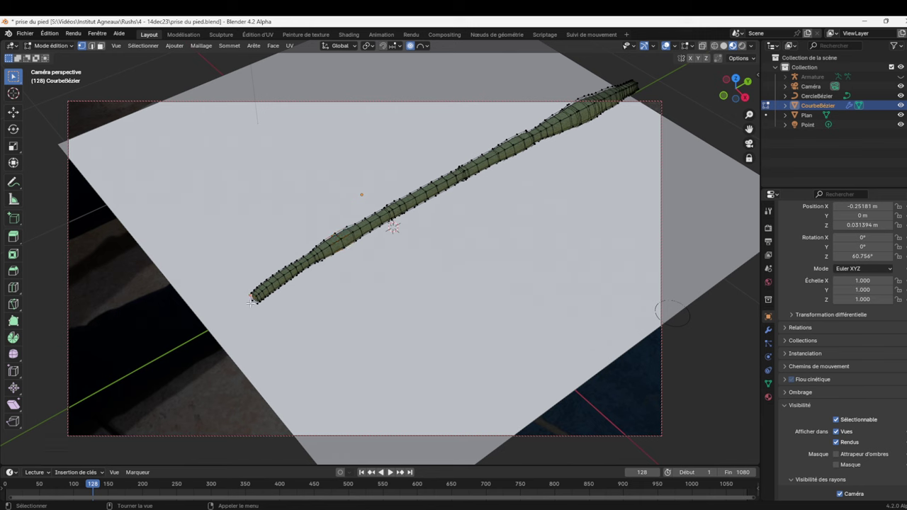
alt+click(257, 299)
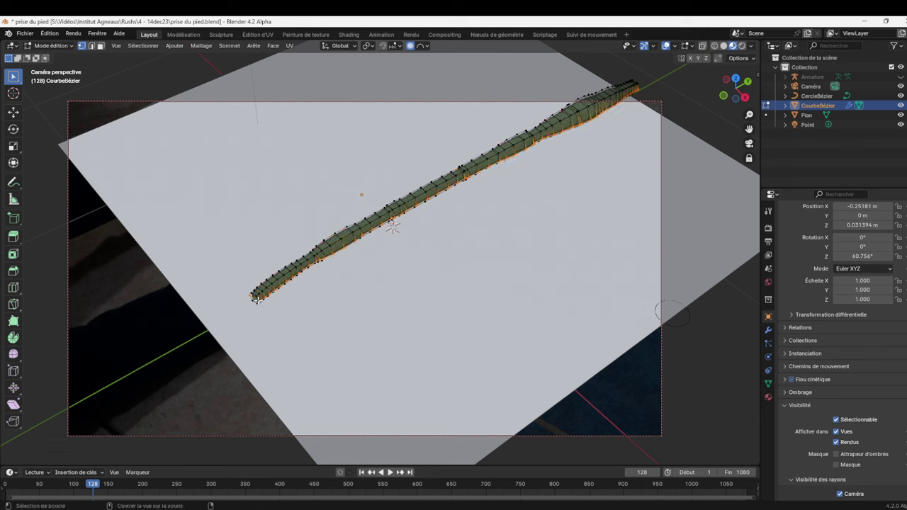
key(alt+a)
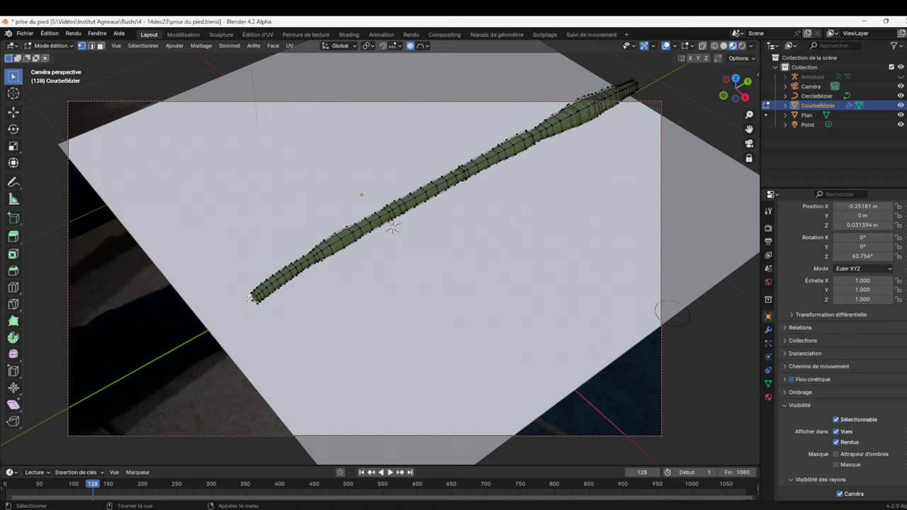
In top view, widen the bottom row of the rope's end.
key(KP_7)
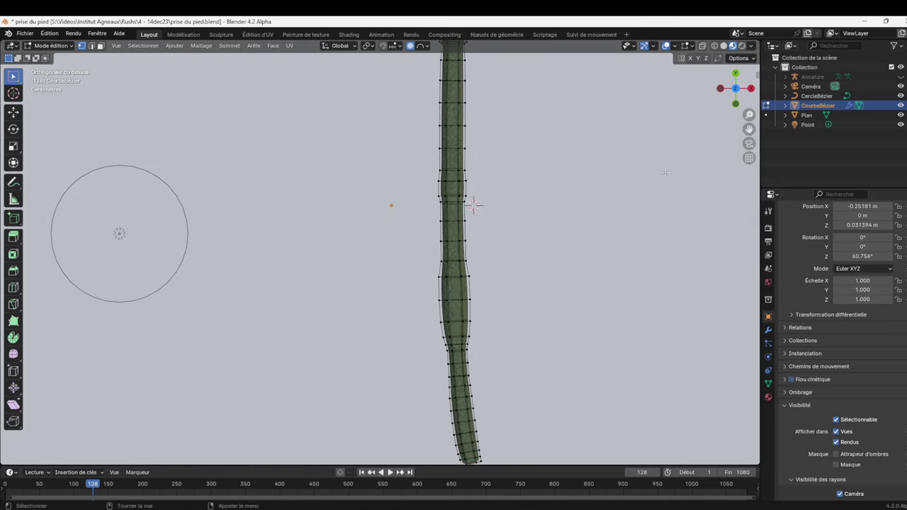
drag(748, 129, 715, 8)
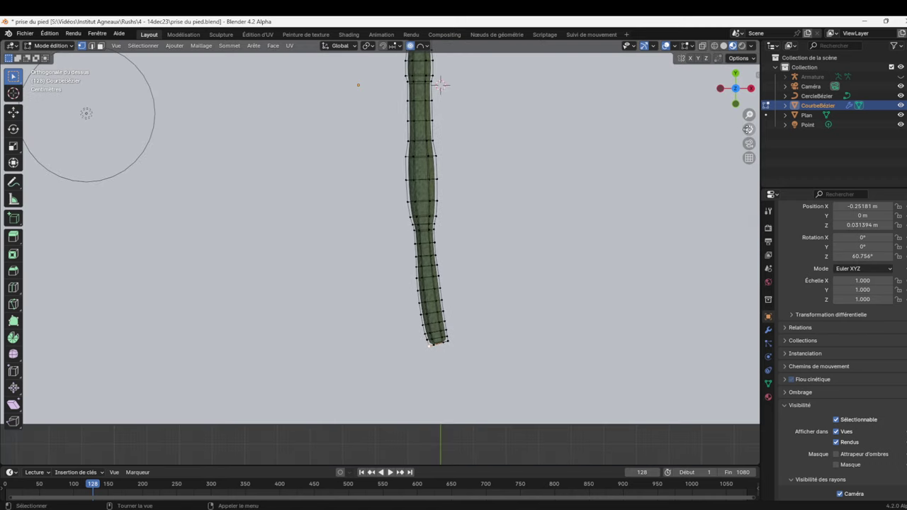
mouse_move(750, 114)
mouse_down()
mouse_move(685, 66)
mouse_move(695, 115)
mouse_up()
drag(749, 129, 734, 90)
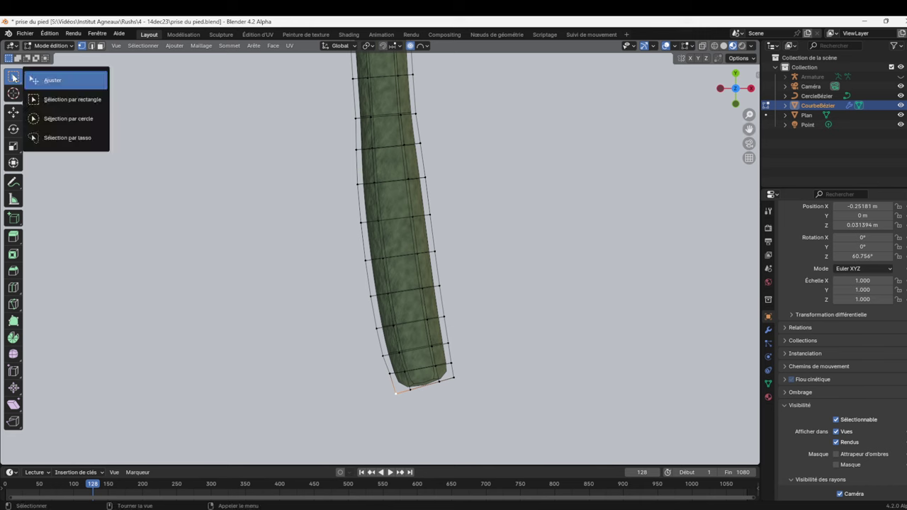
drag(15, 76, 71, 138)
drag(487, 368, 388, 416)
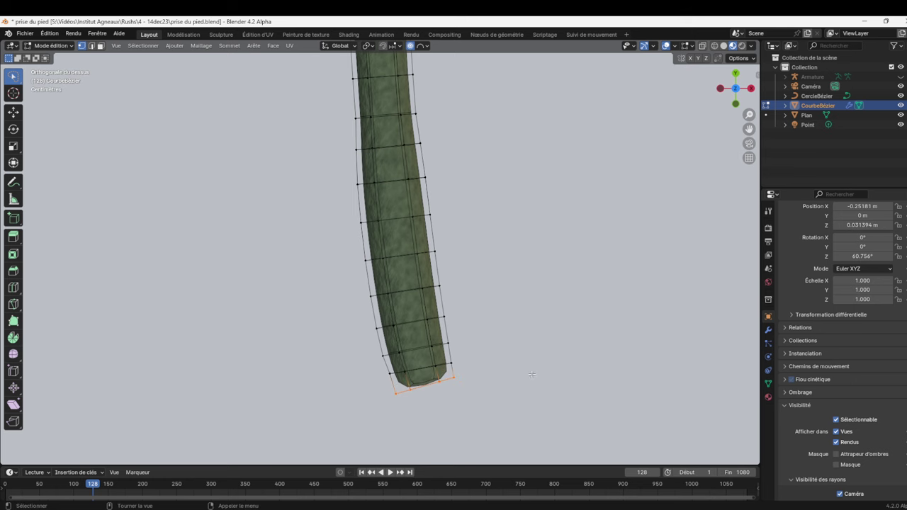
key(s)
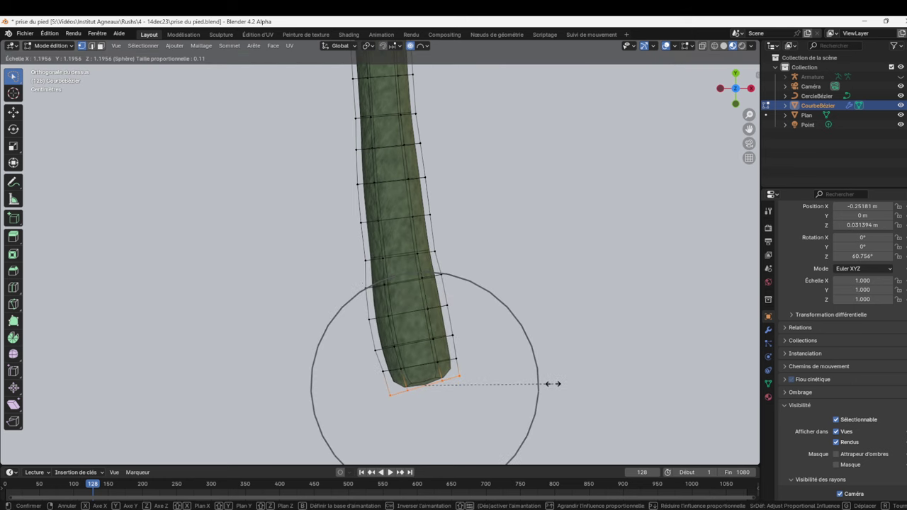
click(549, 383)
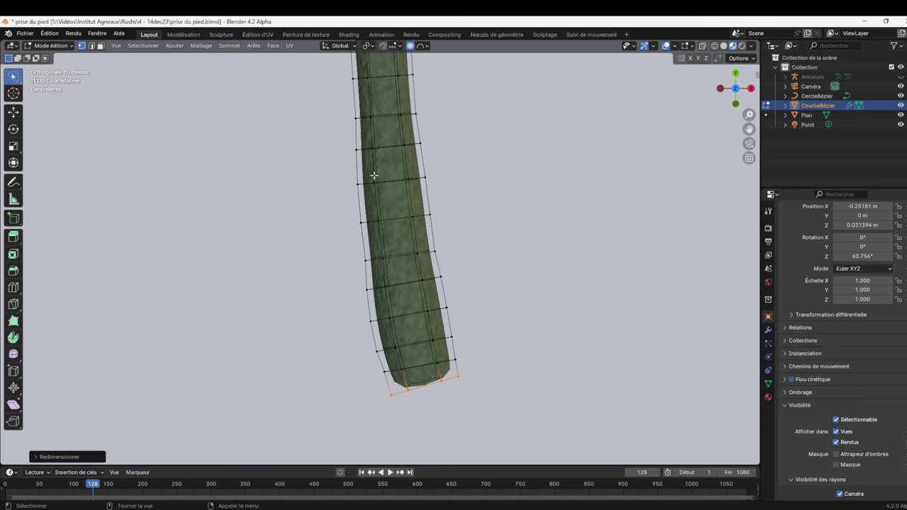
Widen a ring higher up the rope by 1.1978 with soft falloff, then view from the front.
alt+click(377, 146)
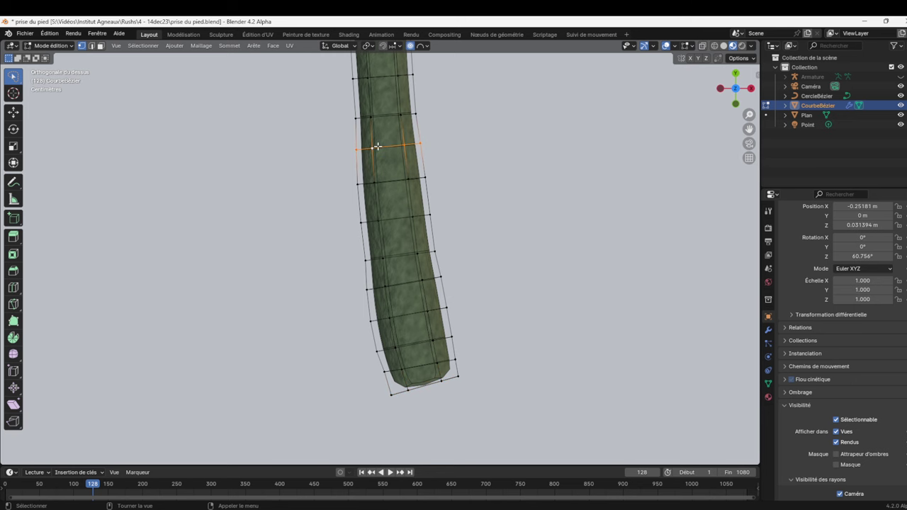
key(s)
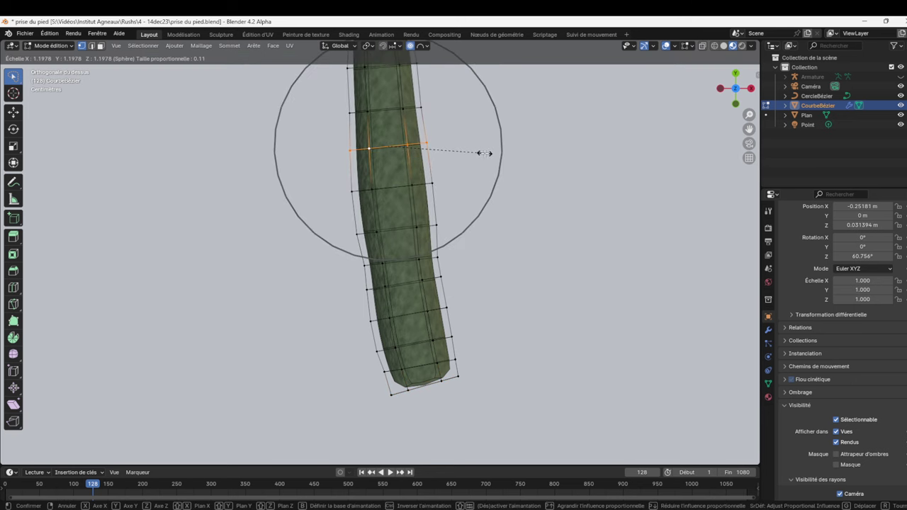
click(482, 150)
drag(749, 128, 733, 140)
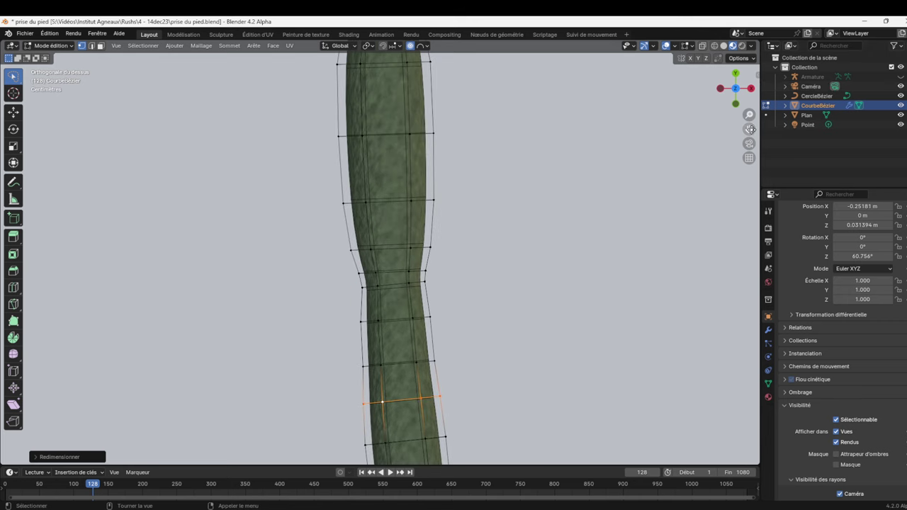
key(ctrl+z)
key(ctrl+z)
key(ctrl+z)
key(ctrl+z)
key(ctrl+z)
key(ctrl+shift+z)
key(ctrl+shift+z)
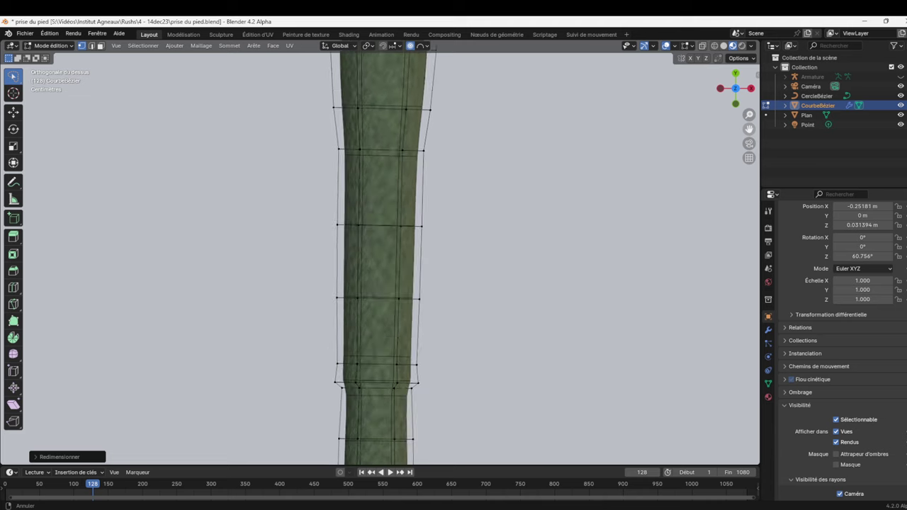
key(ctrl+shift+z)
key(ctrl+shift+z)
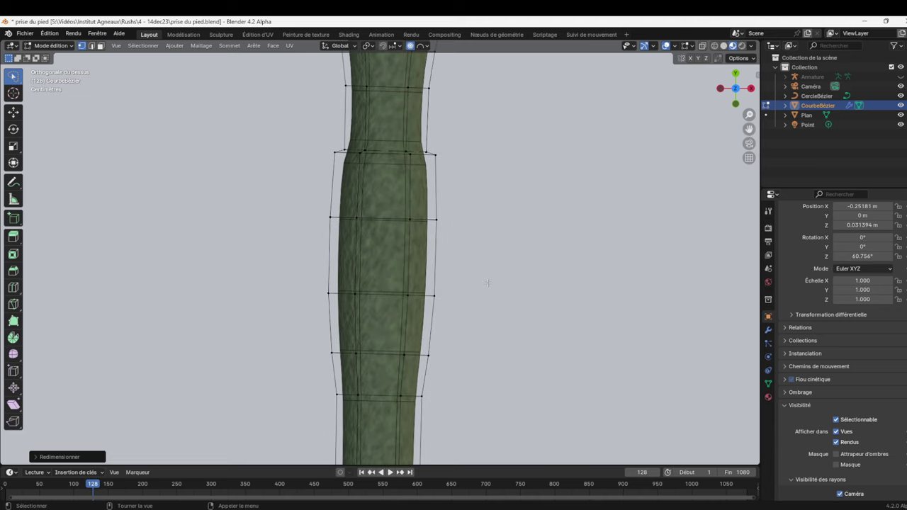
key(ctrl+shift+z)
key(KP_1)
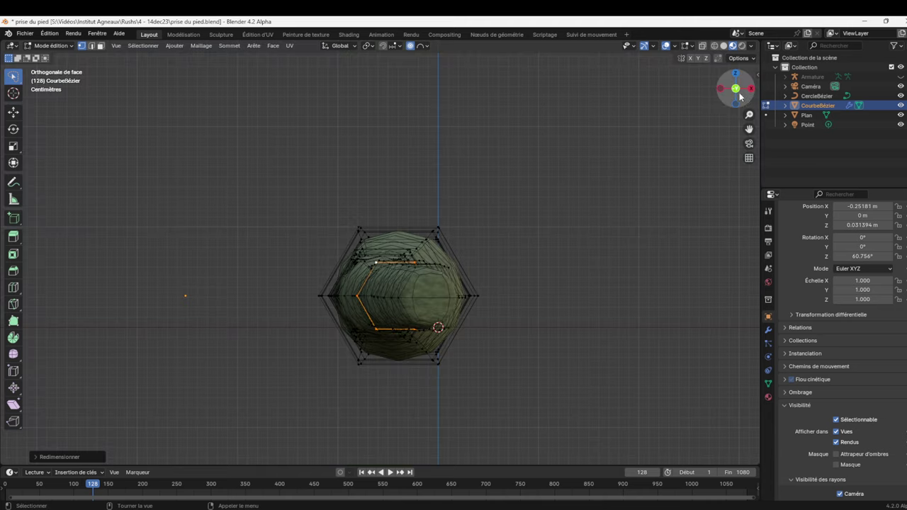
In face select mode, select an upper face on the rope's side, viewed from the right.
drag(736, 90, 694, 120)
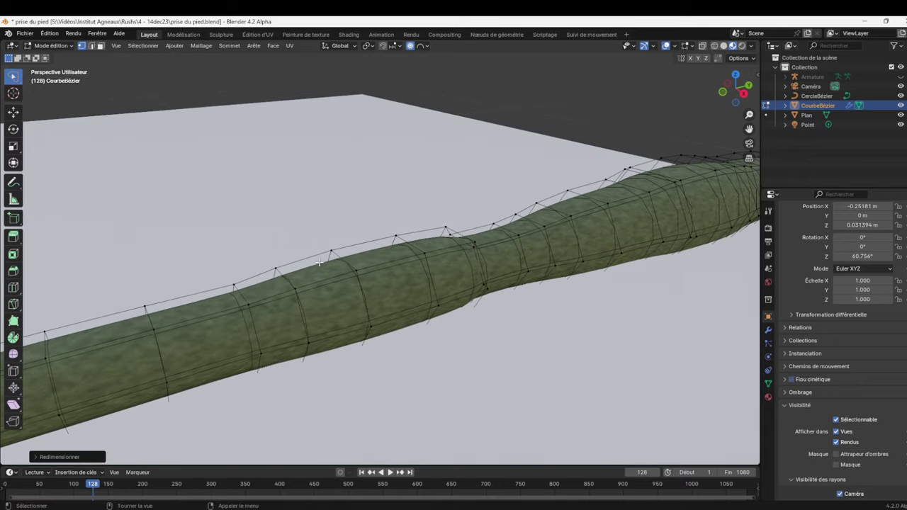
click(98, 48)
click(262, 303)
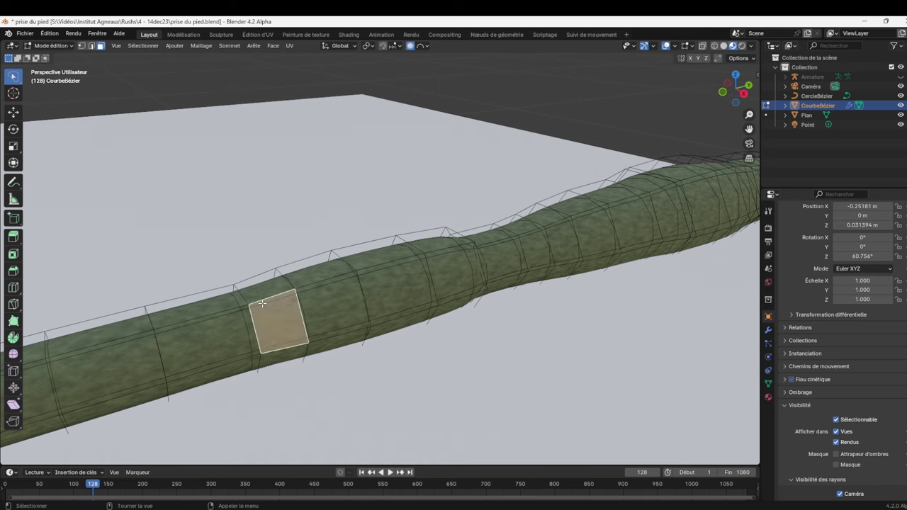
click(263, 290)
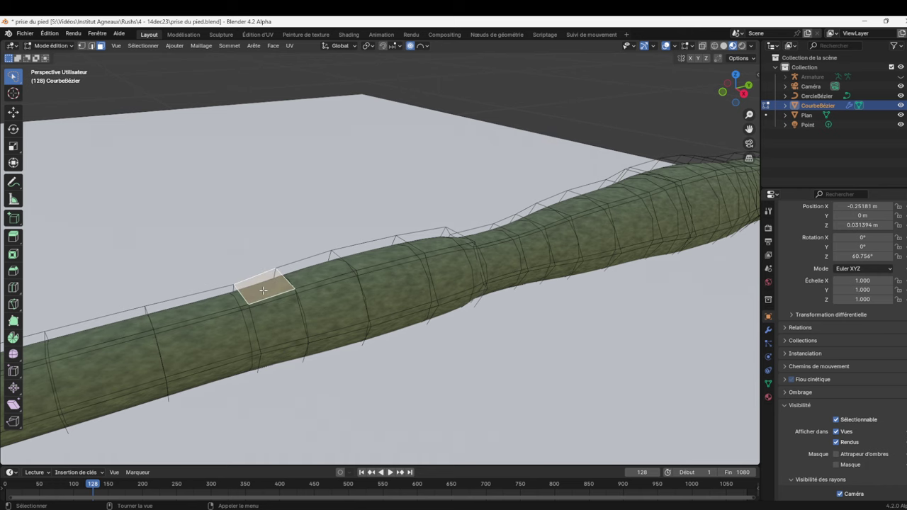
key(KP_1)
key(Right)
key(KP_3)
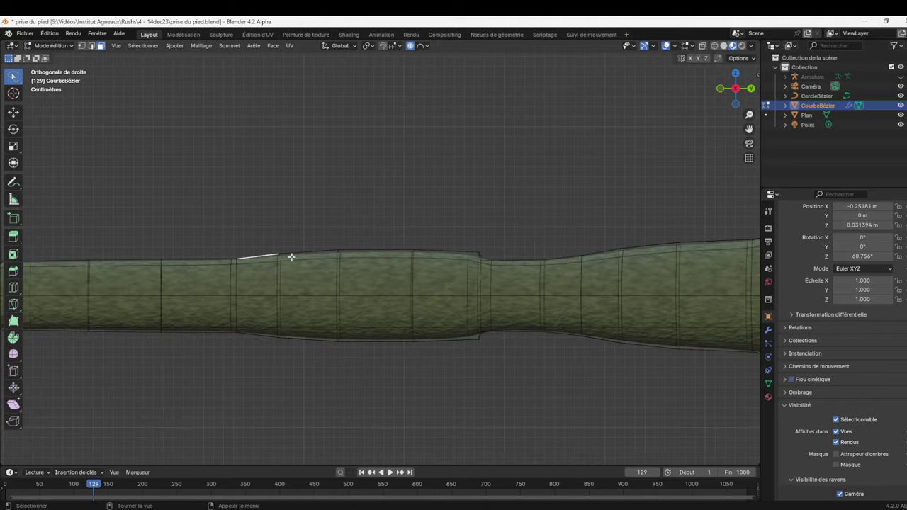
Extrude the face twice into a long spike, narrowing its tip along Y.
key(e)
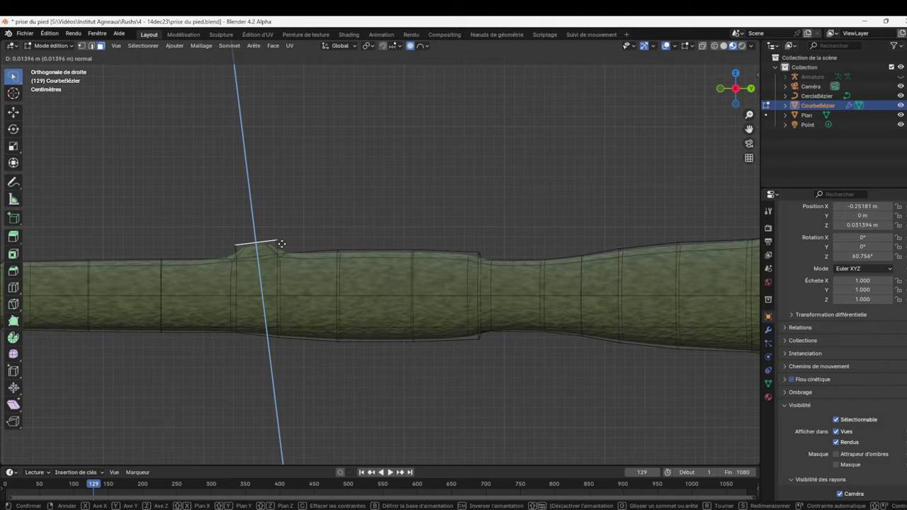
click(281, 243)
key(s)
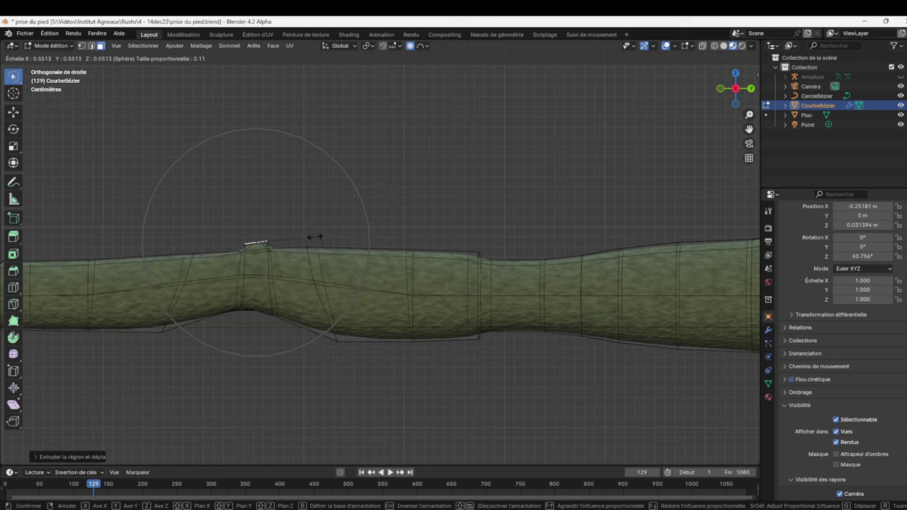
click(337, 233)
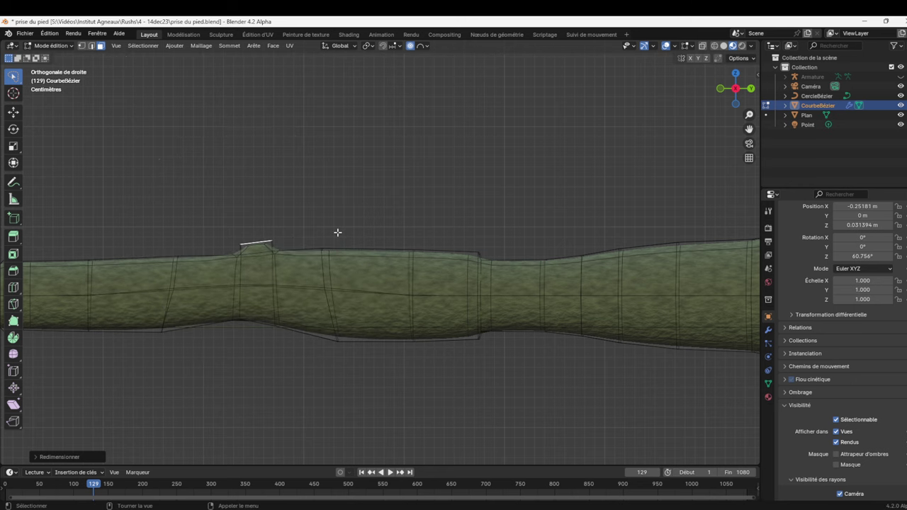
key(e)
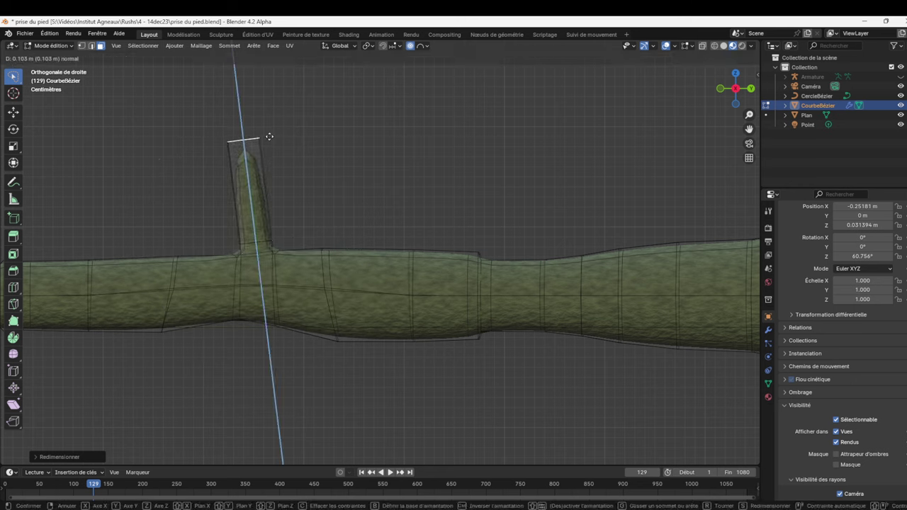
click(288, 115)
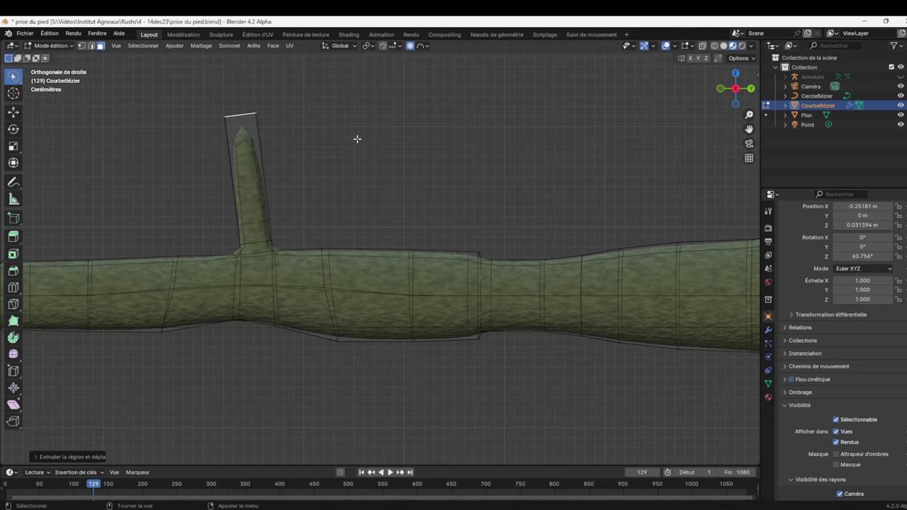
key(s)
key(y)
click(265, 147)
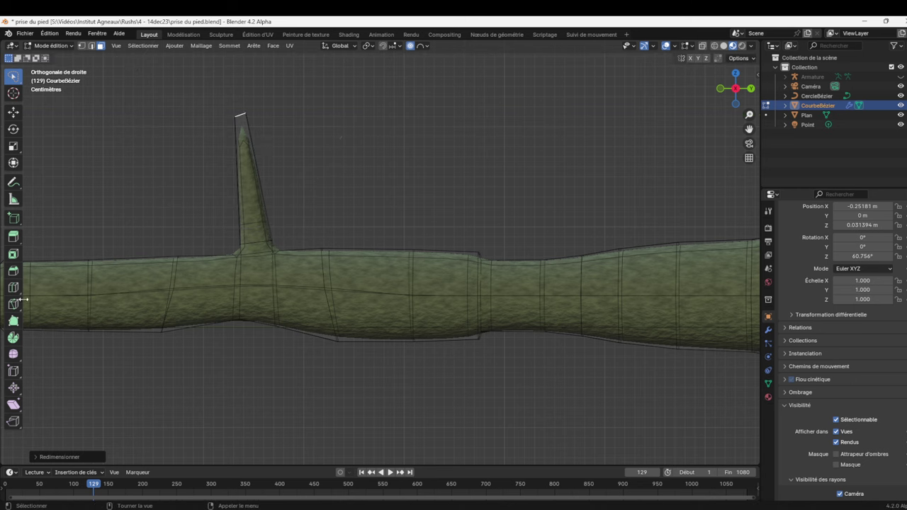
click(11, 289)
Loop-cut across the spike's middle and scale the loop out into a rounded bulge.
click(249, 179)
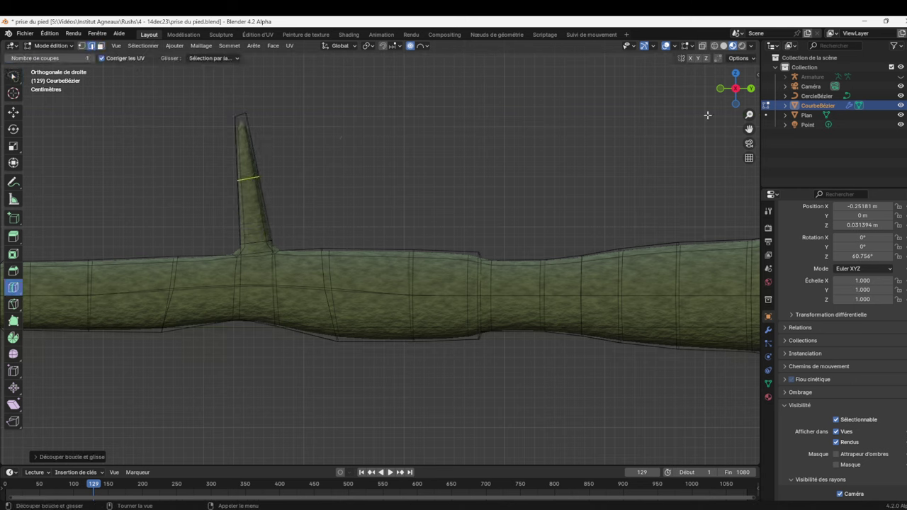
drag(752, 105, 680, 135)
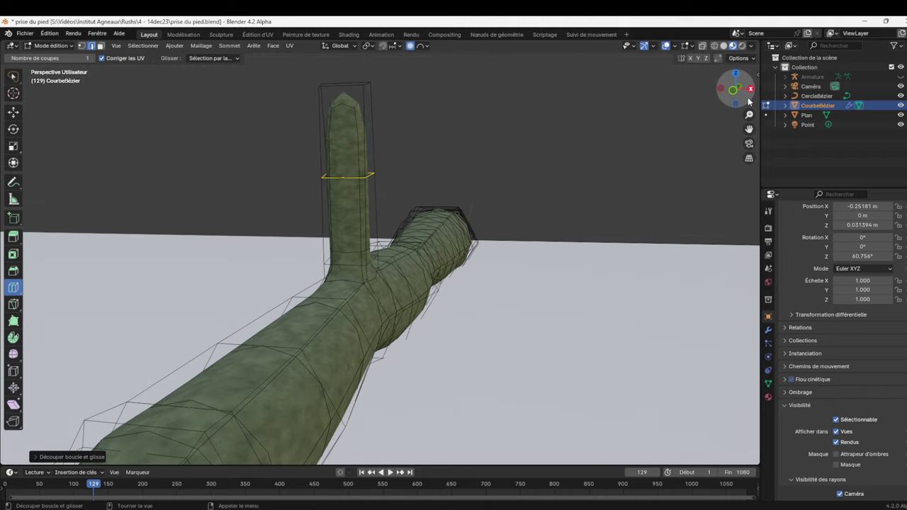
key(s)
key(x)
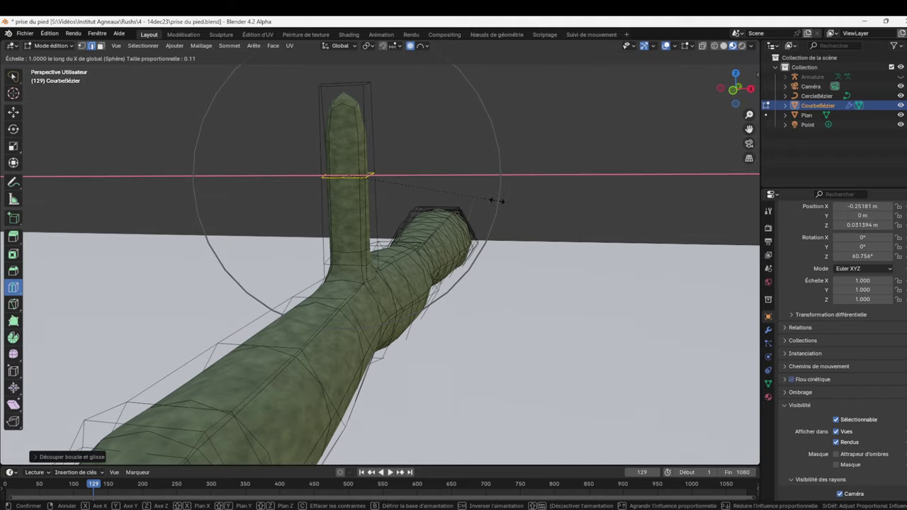
key(Escape)
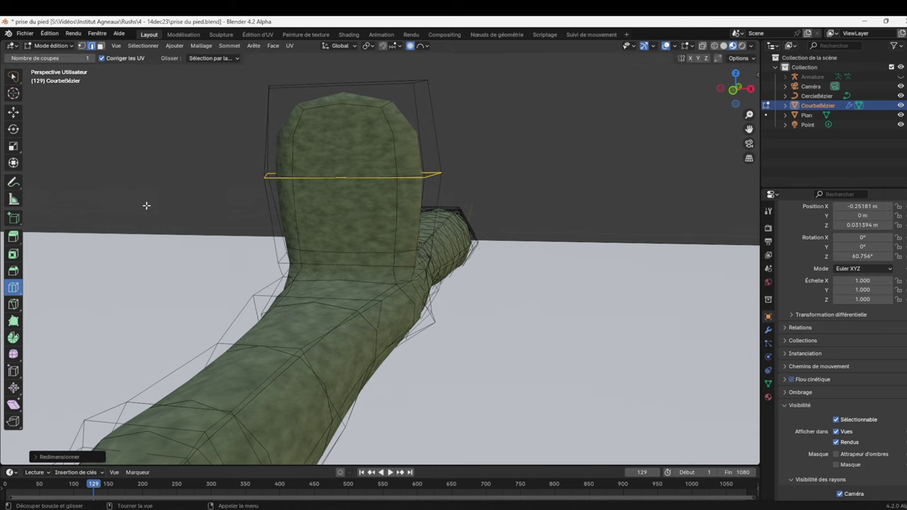
key(alt+a)
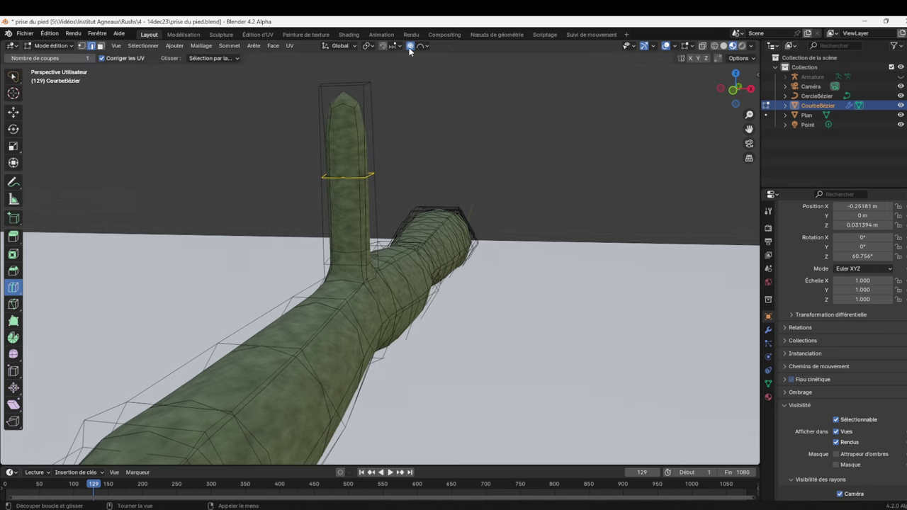
key(s)
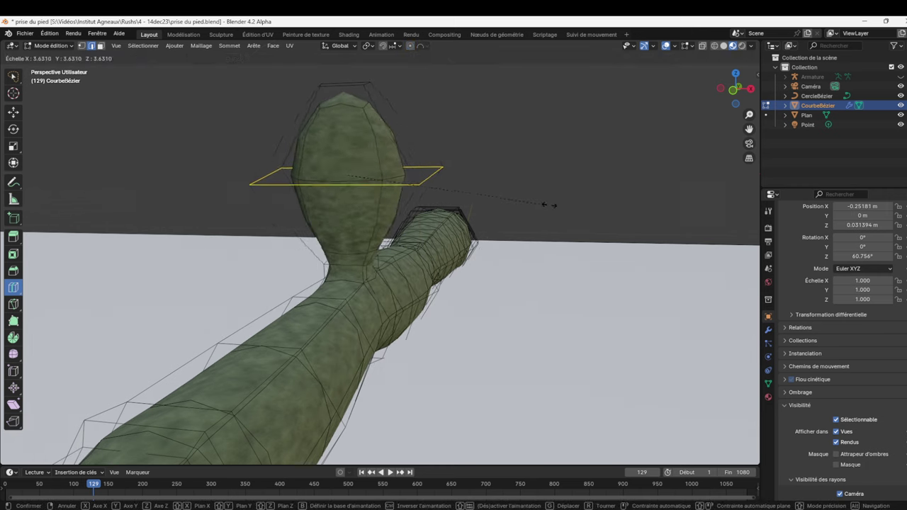
click(644, 212)
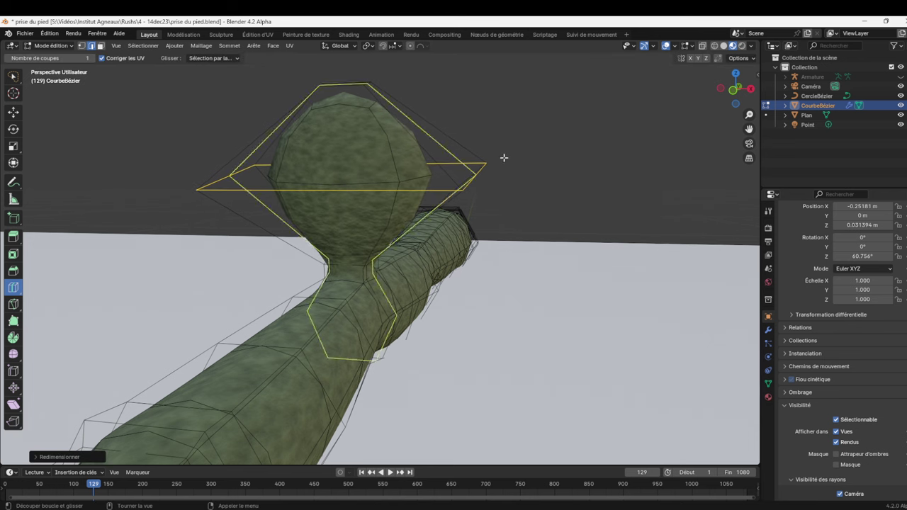
Flatten the bulge along Y to 0.1086 into a thin blade.
mouse_move(735, 88)
mouse_down()
mouse_move(724, 94)
mouse_move(730, 99)
mouse_up()
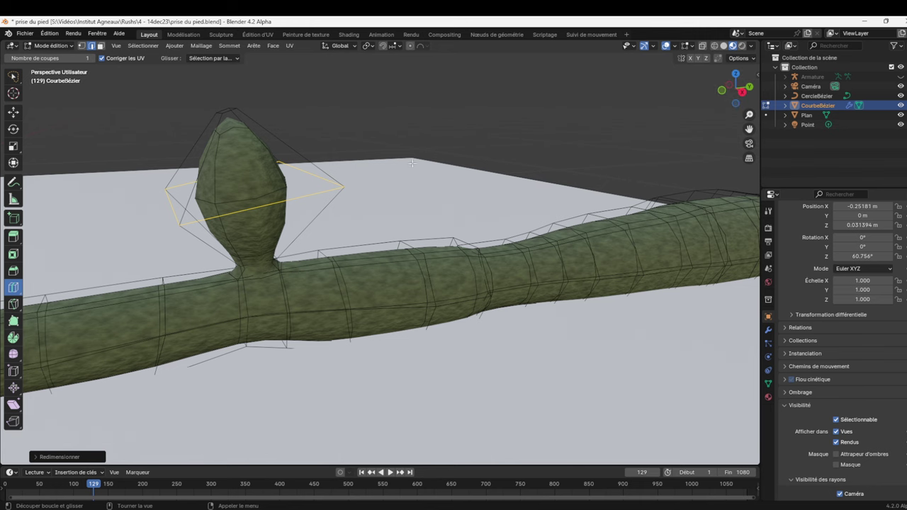
key(s)
key(y)
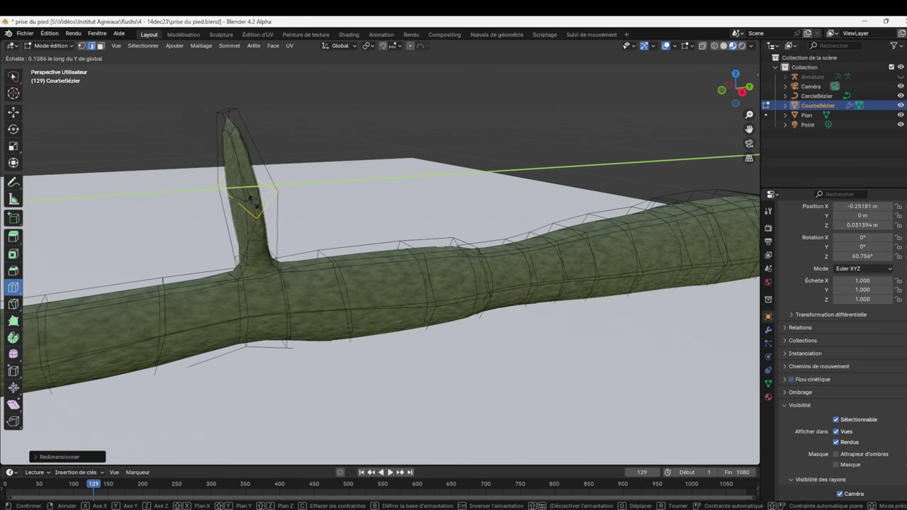
click(258, 202)
mouse_move(737, 89)
mouse_down()
mouse_move(708, 90)
mouse_move(745, 125)
mouse_move(263, 151)
mouse_up()
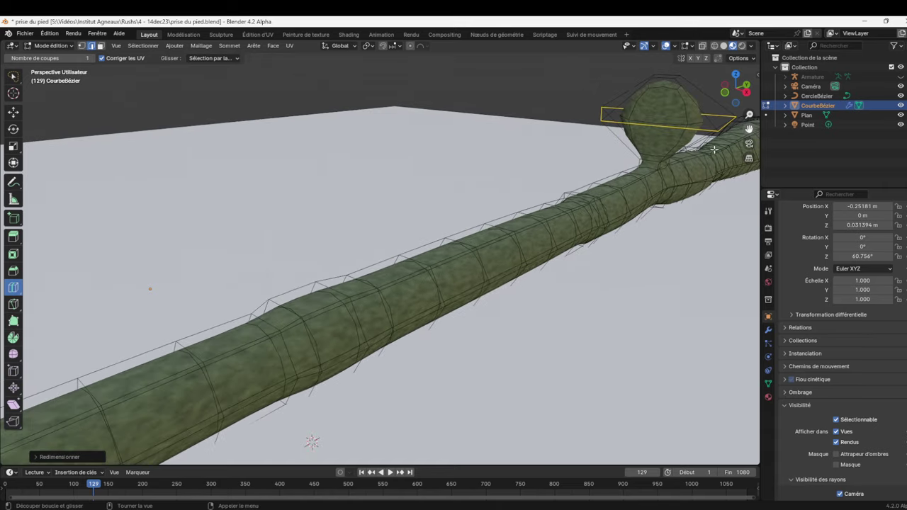
In face and box select mode, pick a face near the rope's left end and enlarge it.
click(100, 46)
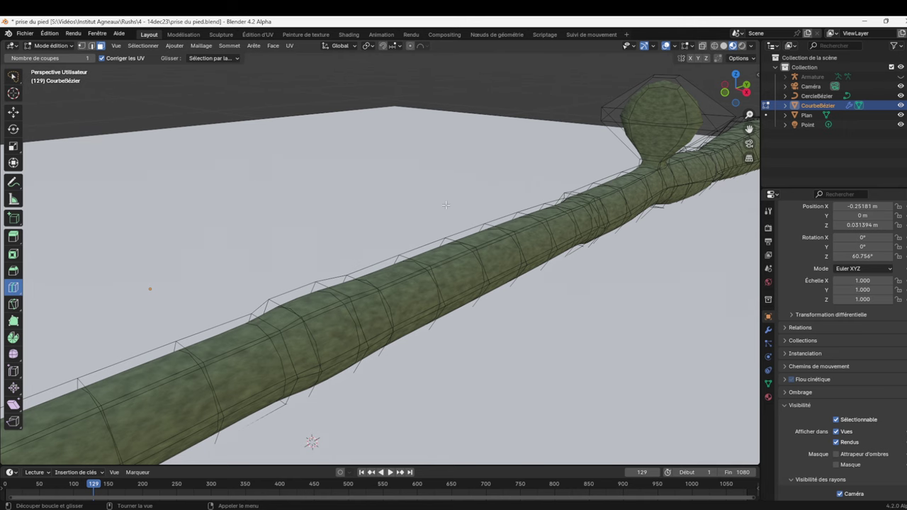
ctrl+middle_drag(445, 204, 445, 226)
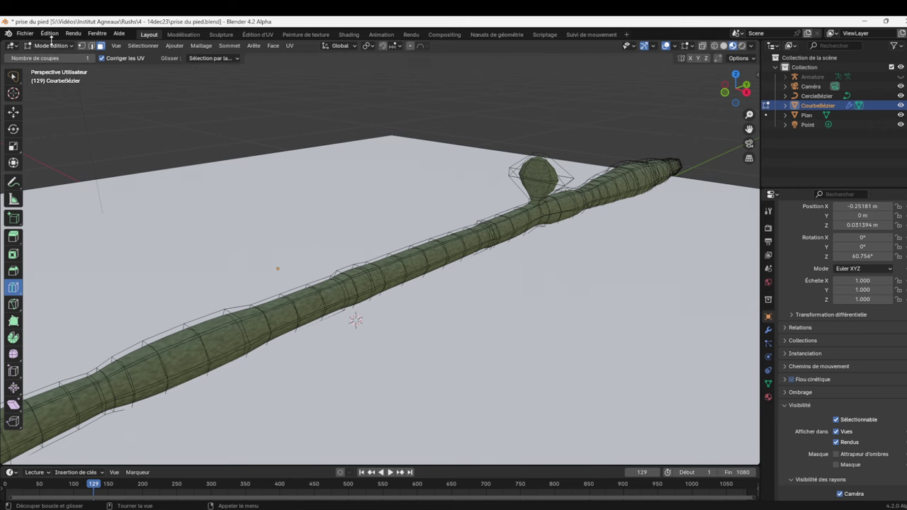
click(12, 76)
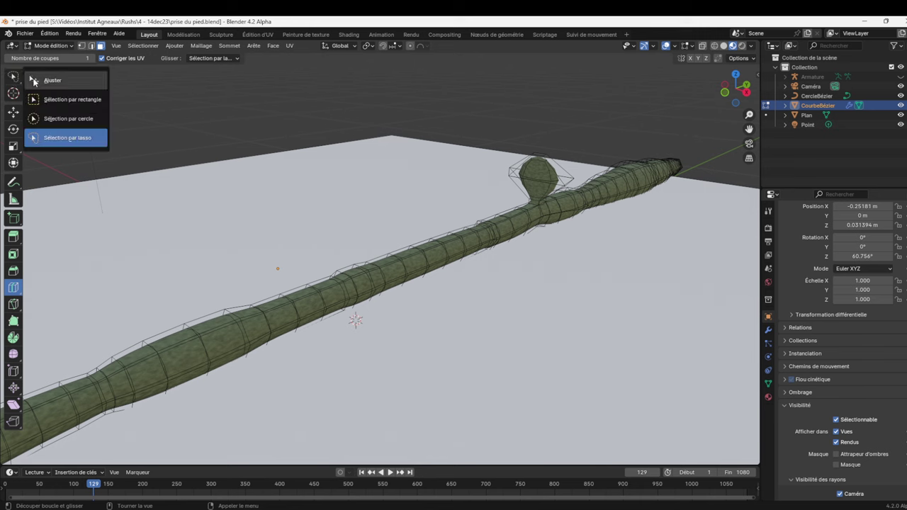
click(60, 100)
click(214, 320)
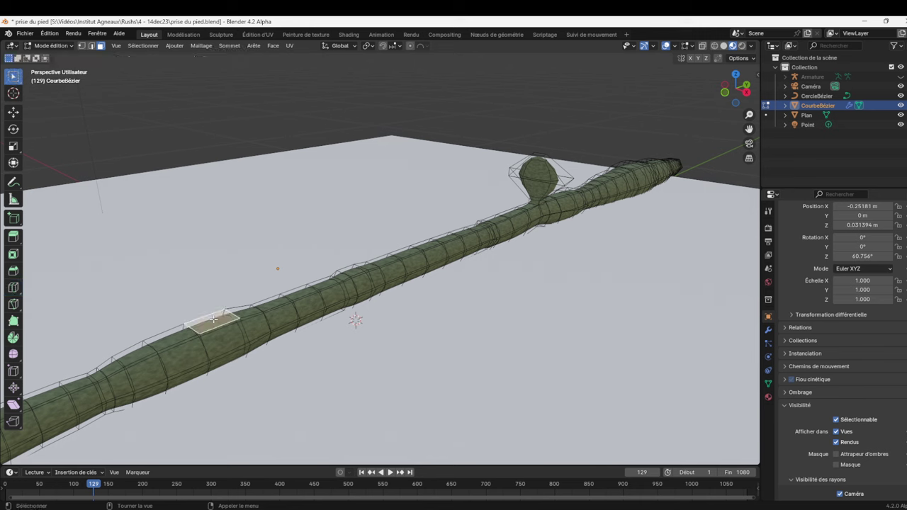
click(173, 341)
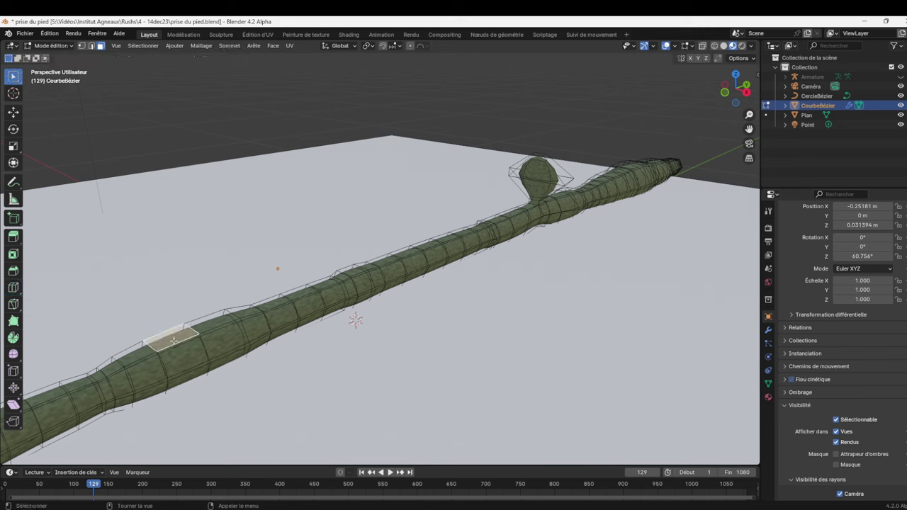
key(s)
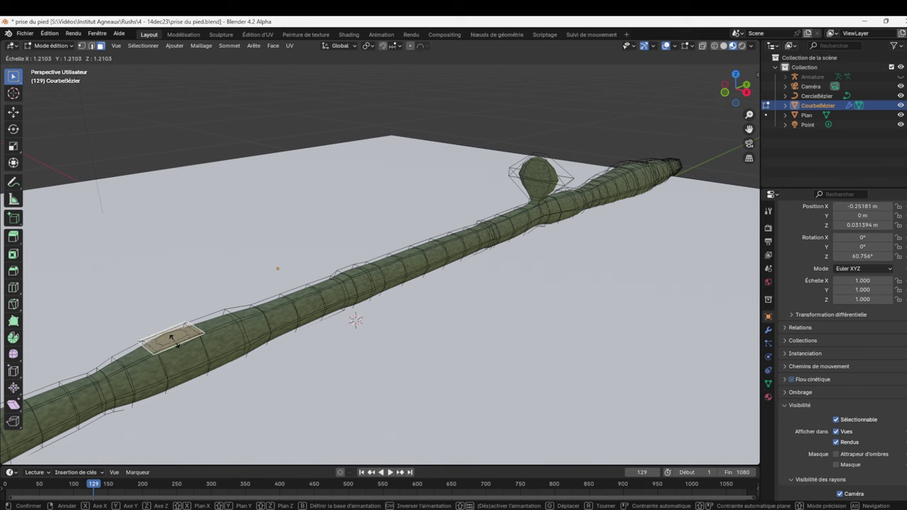
click(172, 340)
In solid shading, lift the face slightly along Z, then view from the side.
key(z)
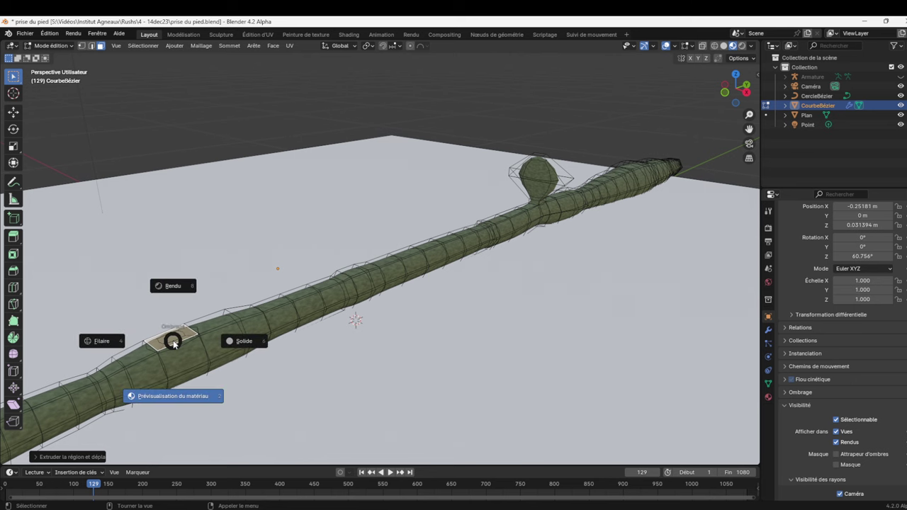
click(197, 319)
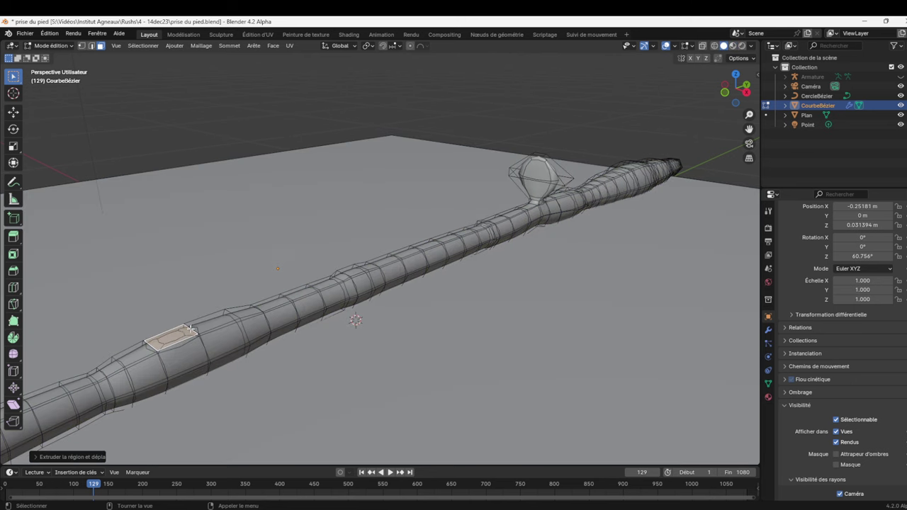
key(g)
key(z)
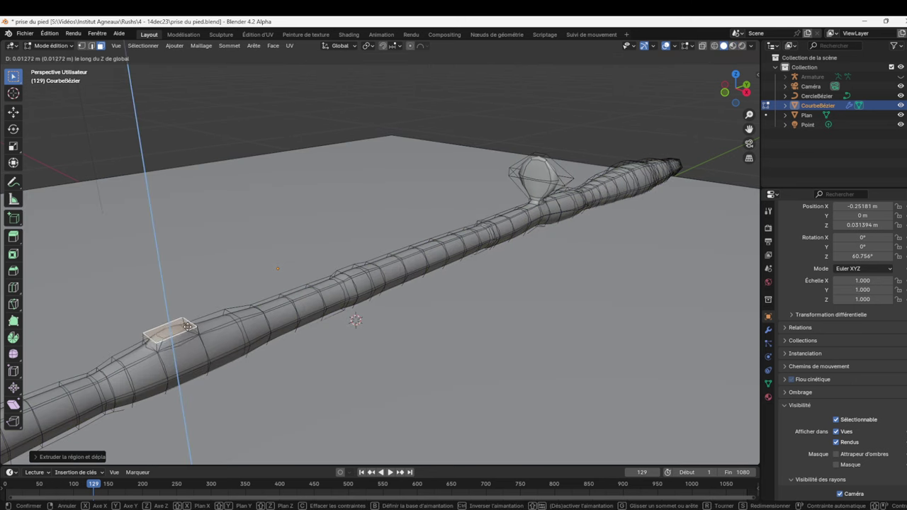
click(185, 324)
key(KP_1)
key(KP_3)
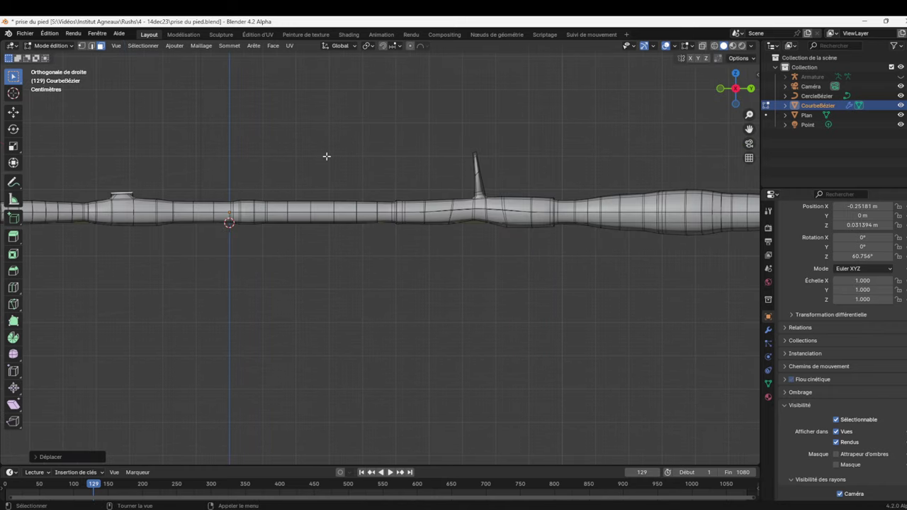
Narrow the raised face along Y and extrude it upward into a new thinner branch.
key(s)
key(y)
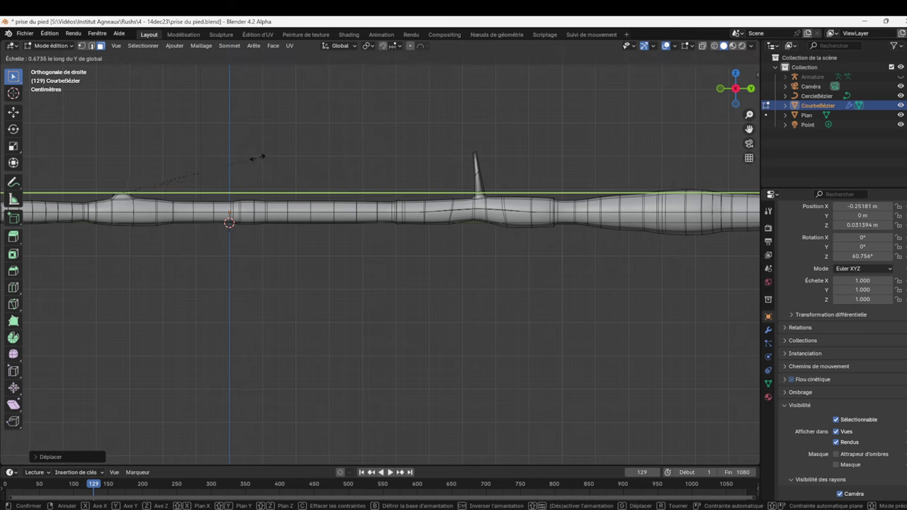
click(257, 157)
key(e)
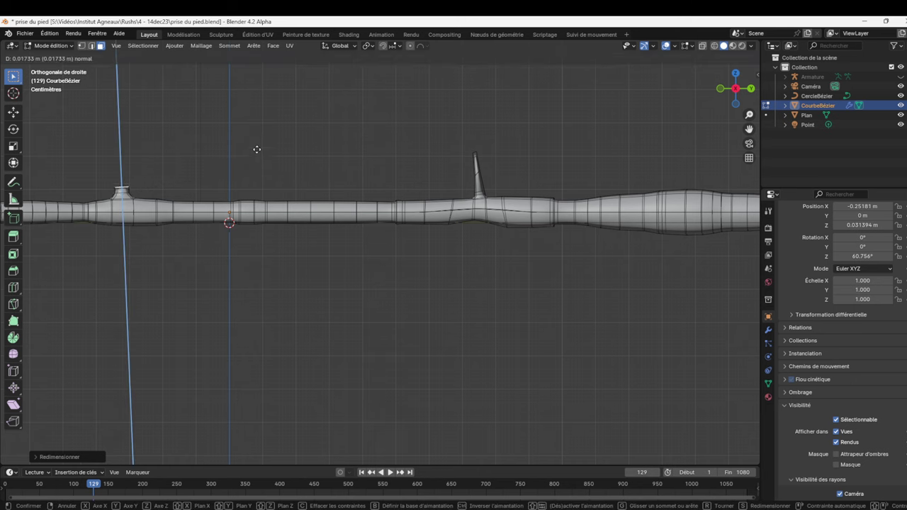
click(243, 88)
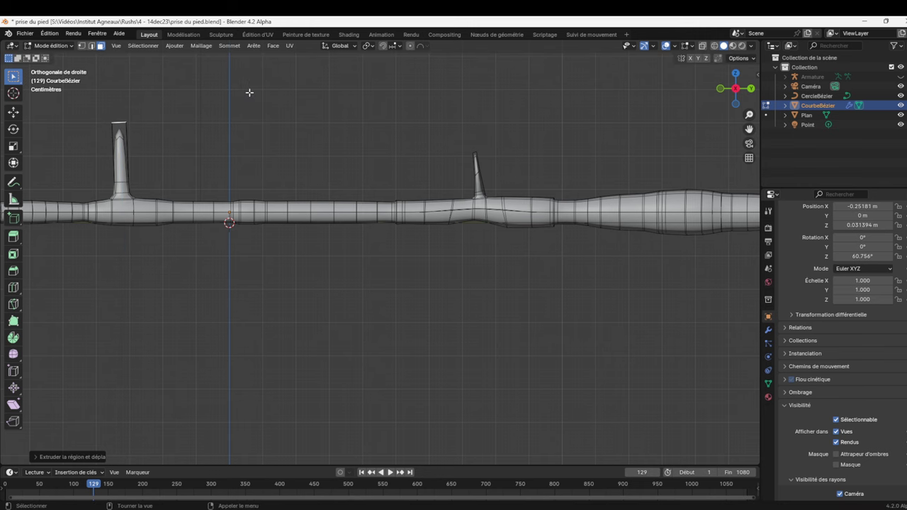
Tilt, shrink and shift the branch tip so the stalk leans to the left.
key(r)
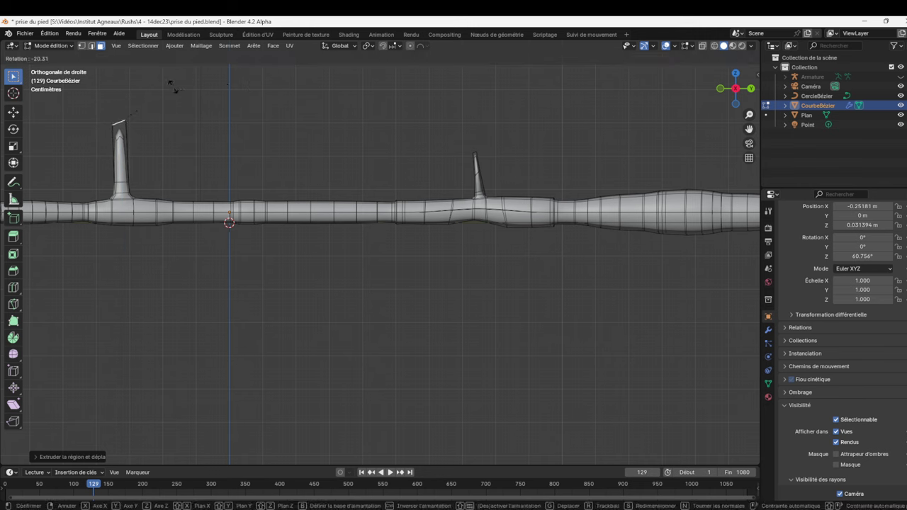
click(173, 87)
key(s)
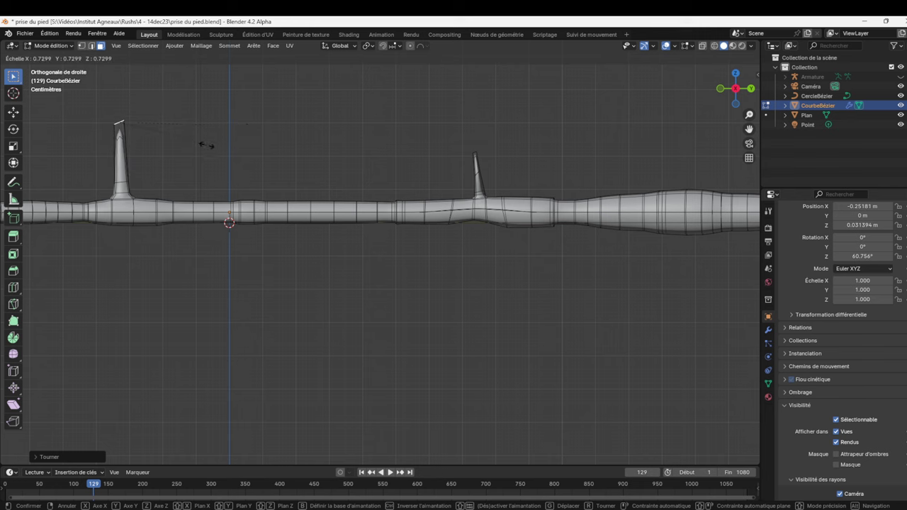
click(185, 149)
key(g)
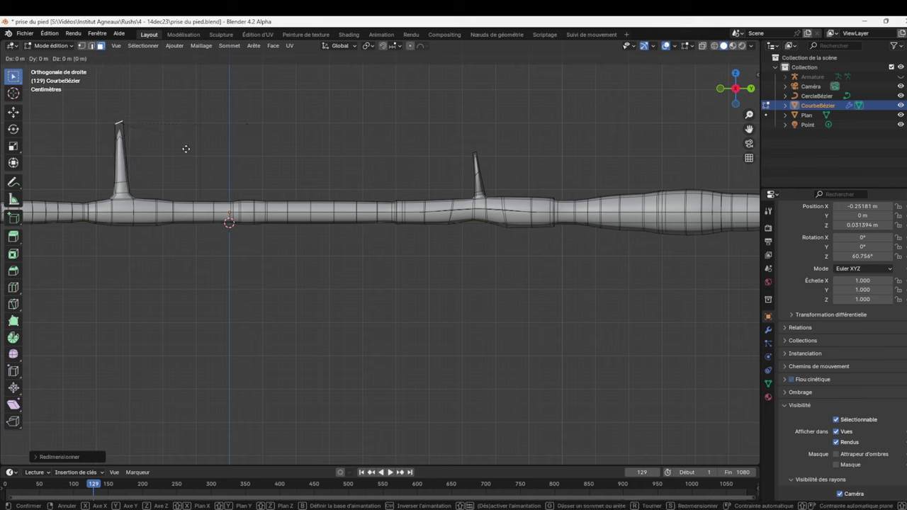
click(143, 177)
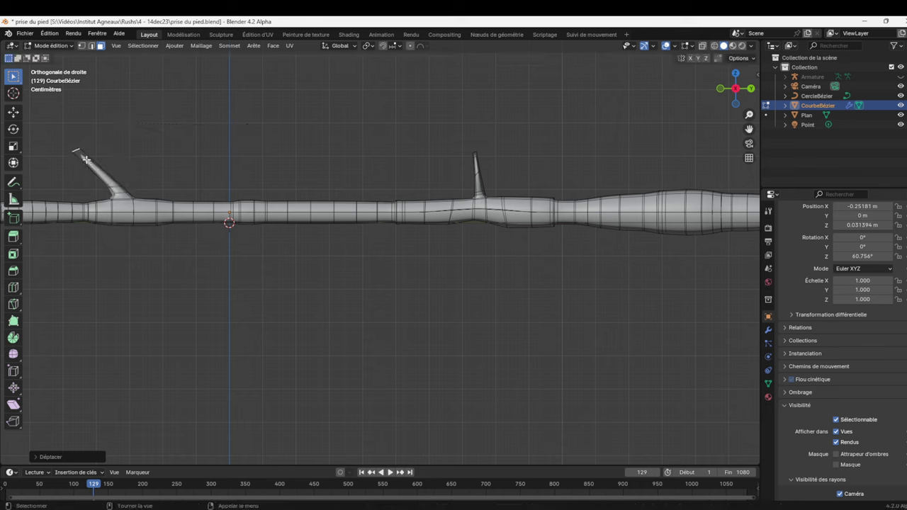
key(r)
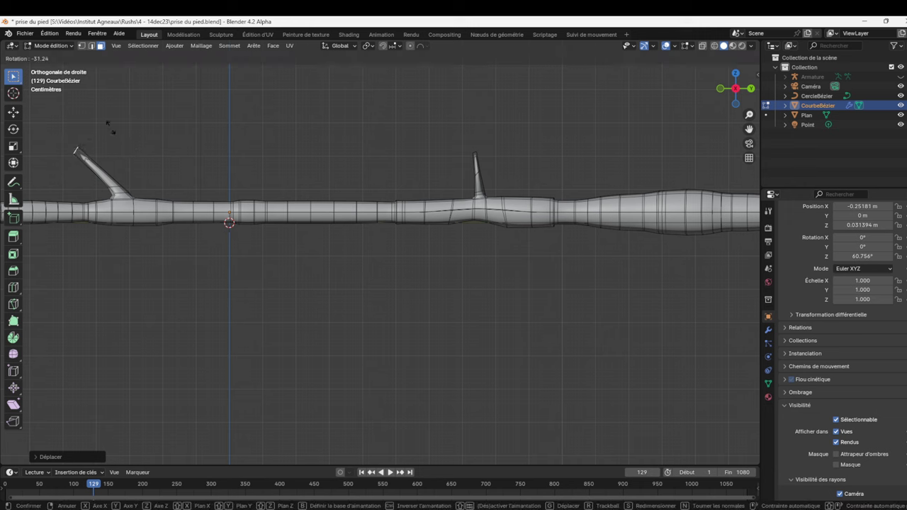
click(111, 129)
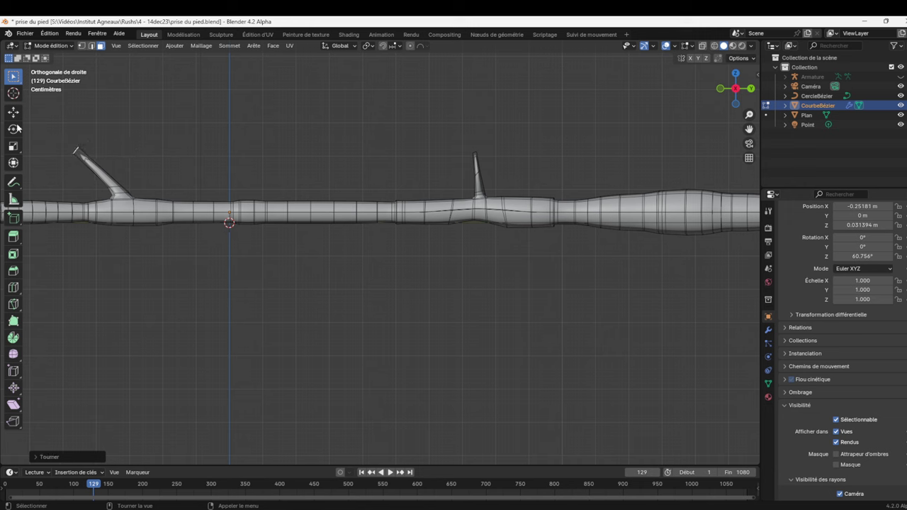
Add an edge loop across the branch and rotate and move it to bend the stalk into a hook.
click(13, 287)
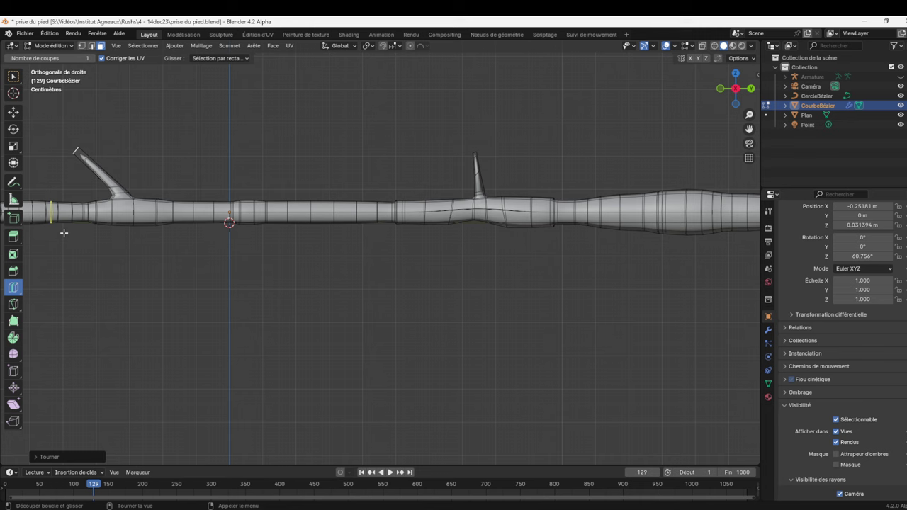
click(111, 179)
key(r)
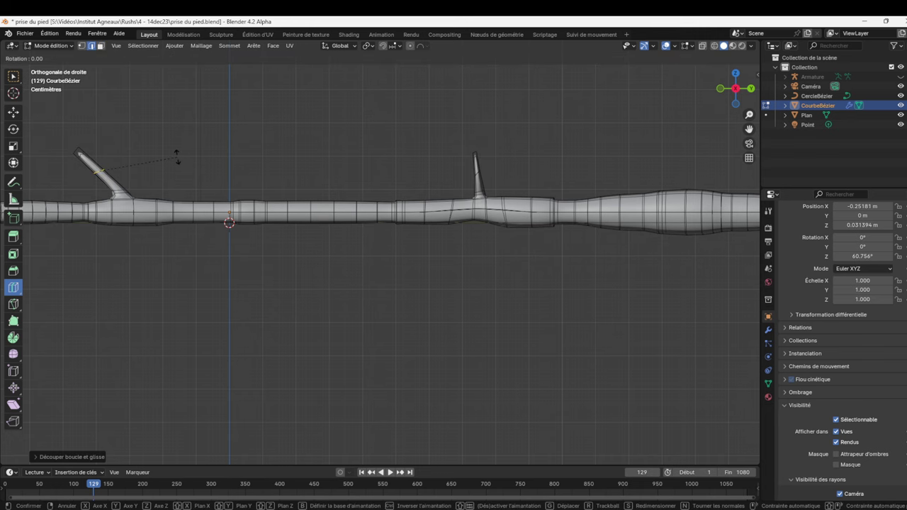
click(157, 139)
key(g)
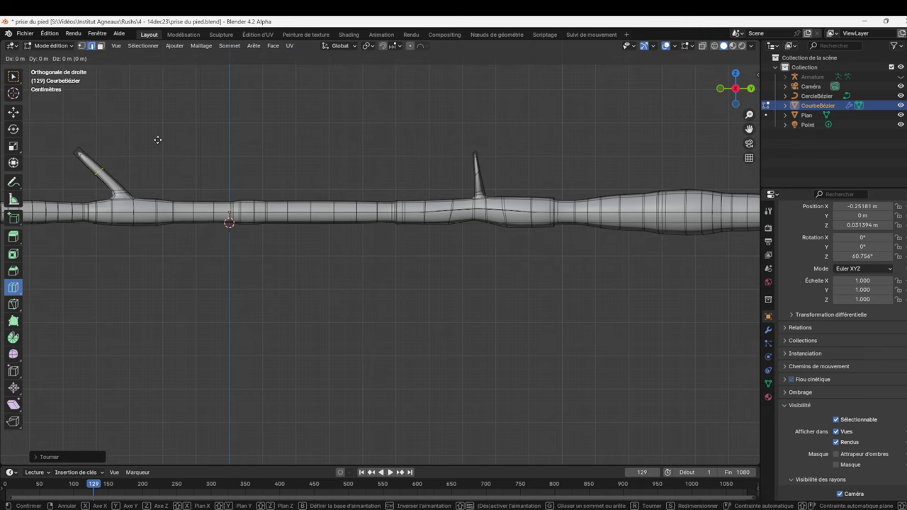
click(172, 138)
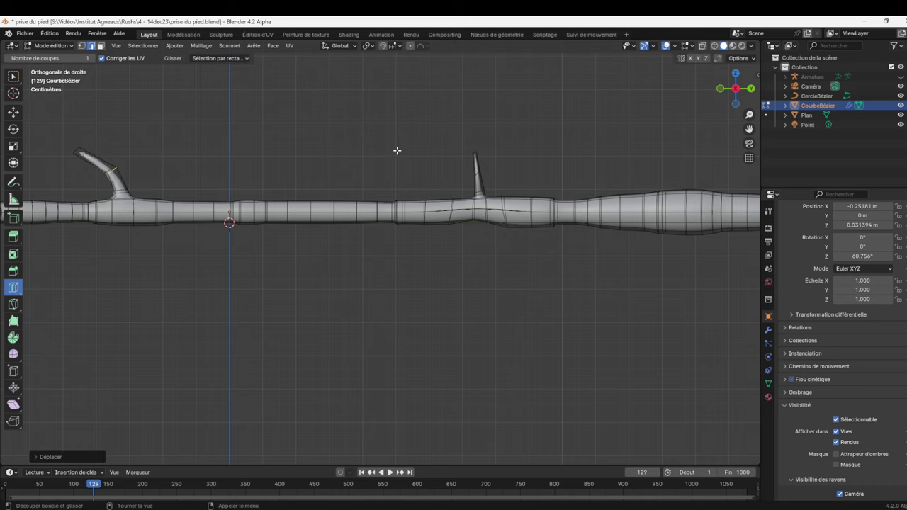
key(KP_0)
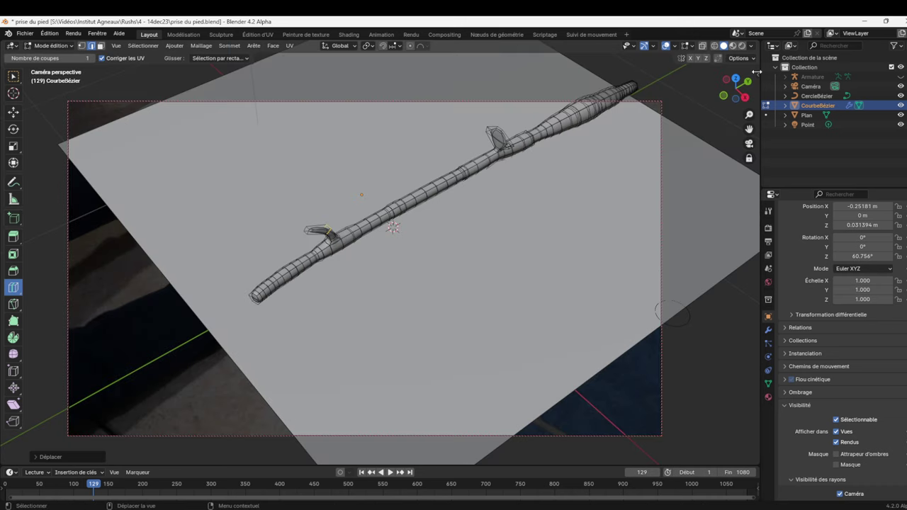
Preview the branched rope rendered over the shoe photo, then switch to Object Mode.
click(733, 45)
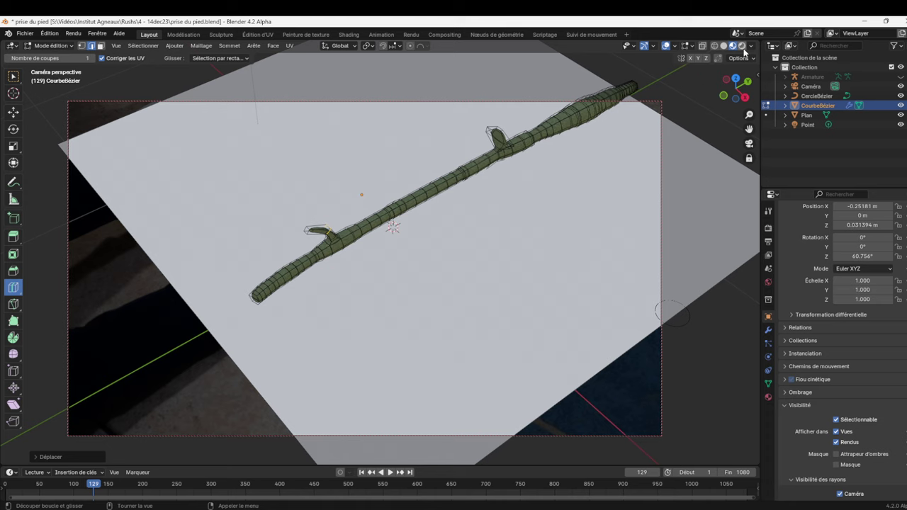
click(742, 45)
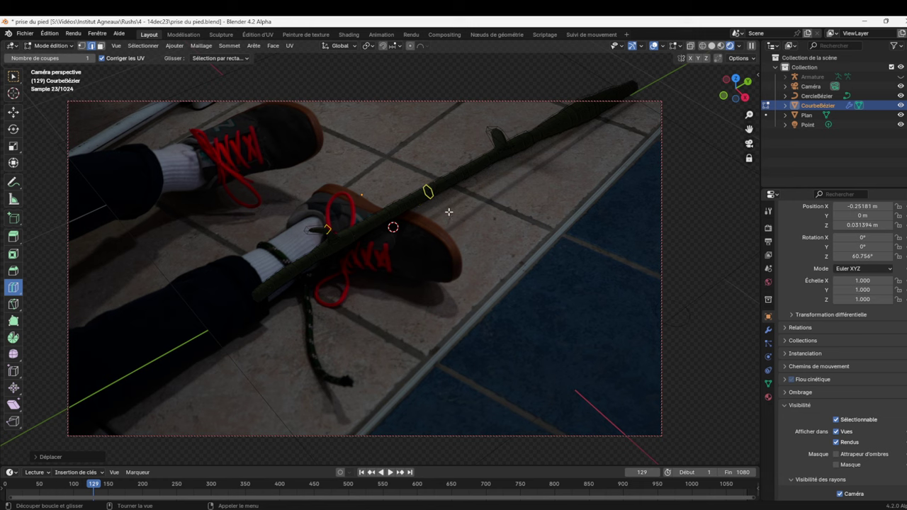
click(60, 48)
click(57, 54)
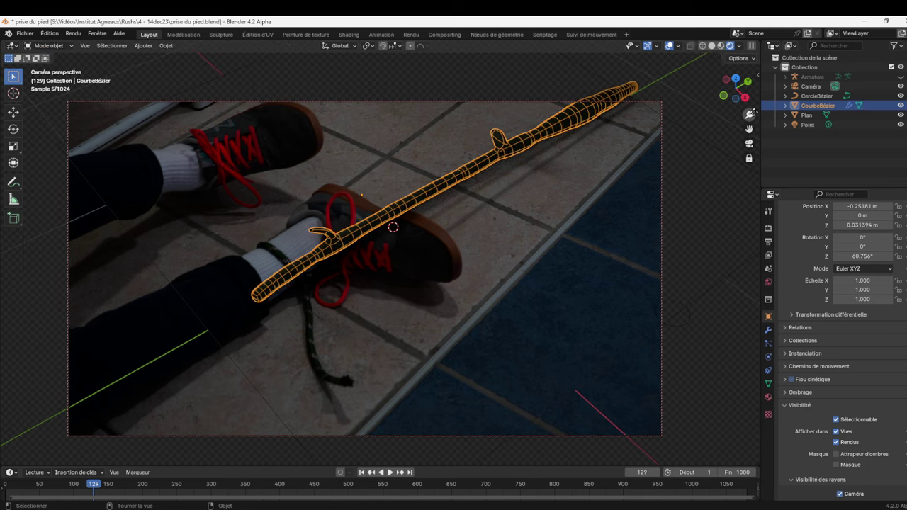
View the rope from the side in Material Preview, zoomed in on the round knob.
key(KP_3)
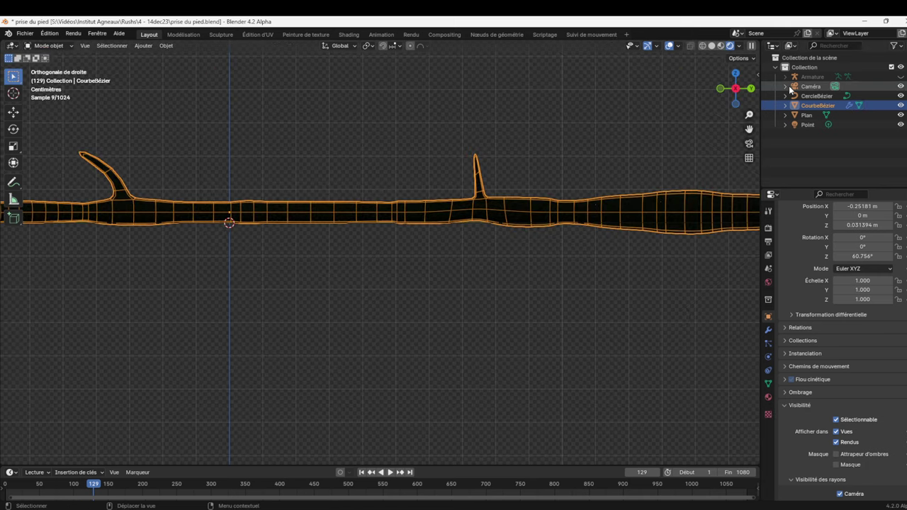
drag(735, 89, 721, 48)
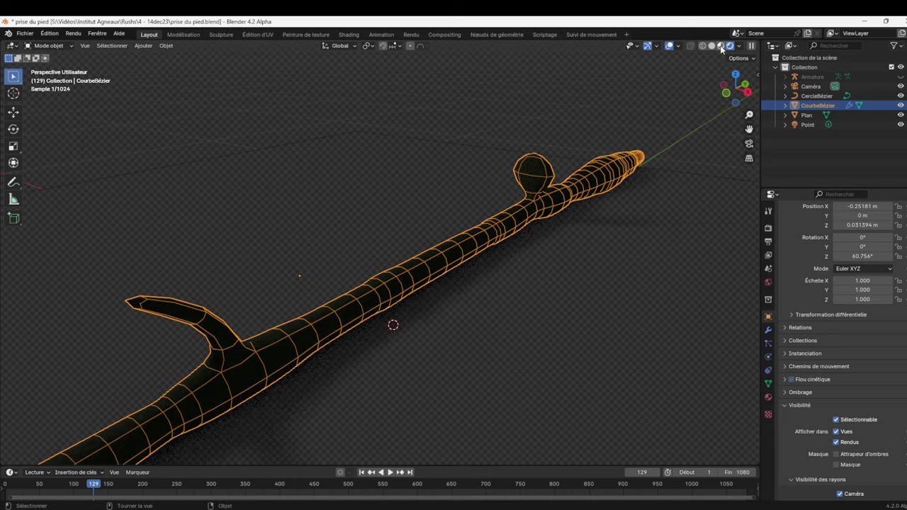
click(721, 47)
drag(749, 114, 748, 141)
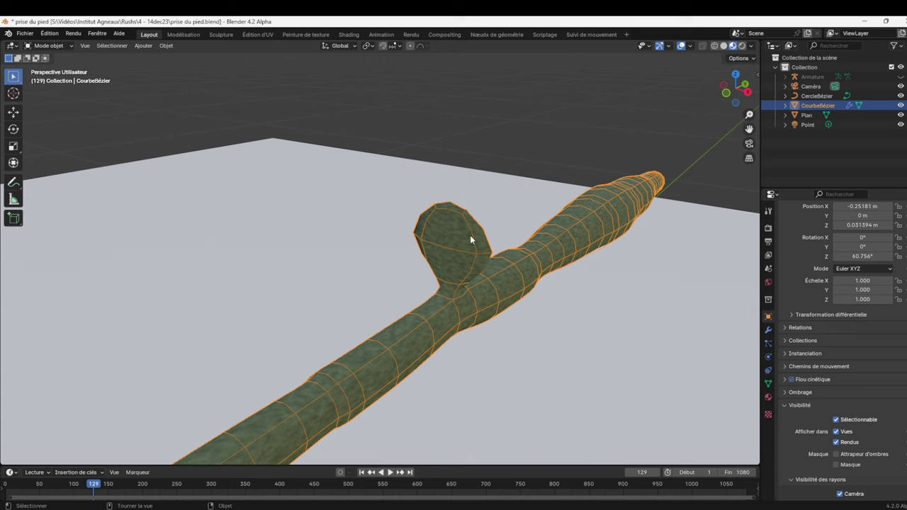
In Edit Mode, select the round knob's top and lower faces and shrink them.
key(Tab)
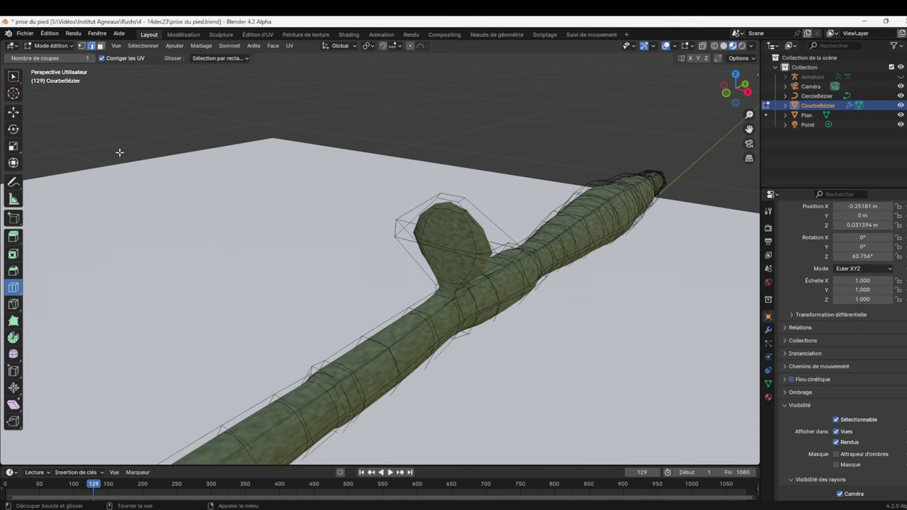
click(100, 45)
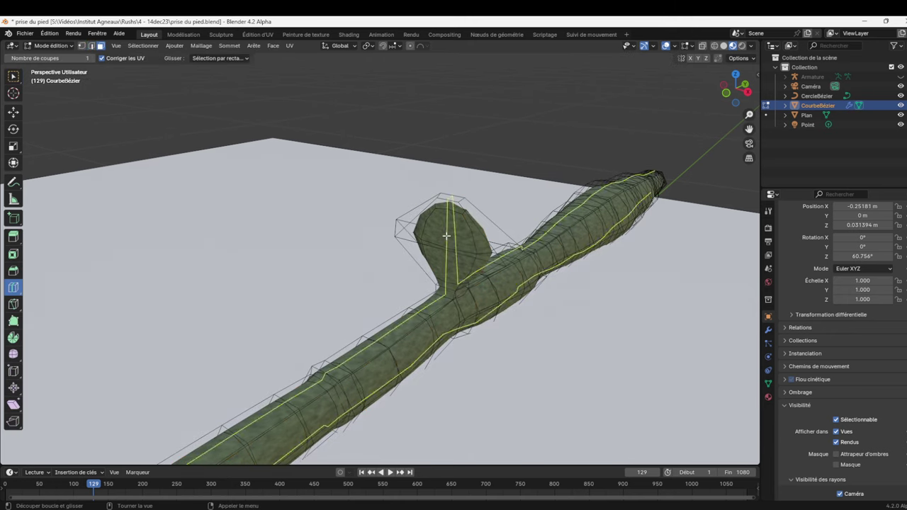
click(14, 76)
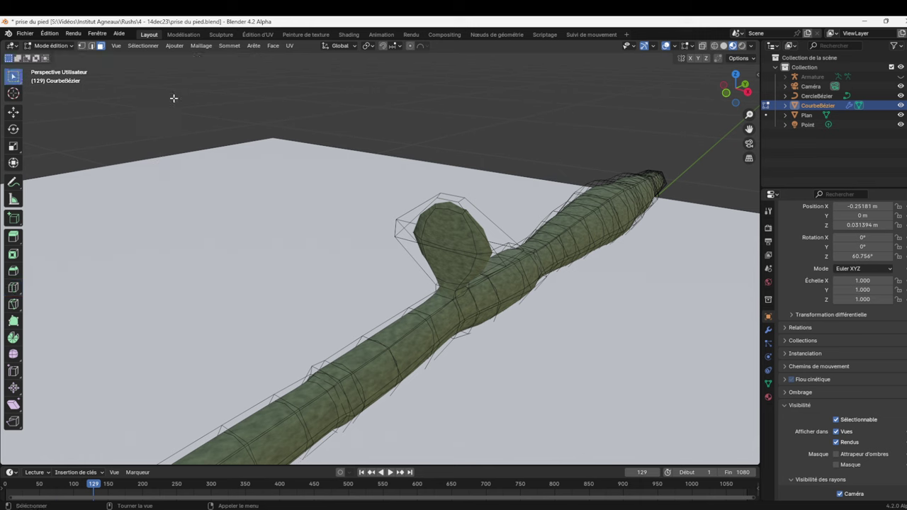
click(459, 231)
shift+click(449, 267)
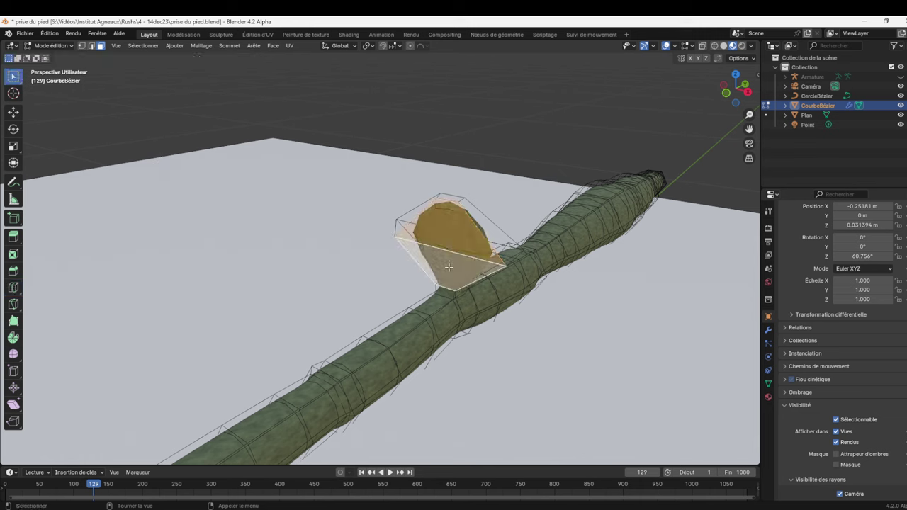
key(s)
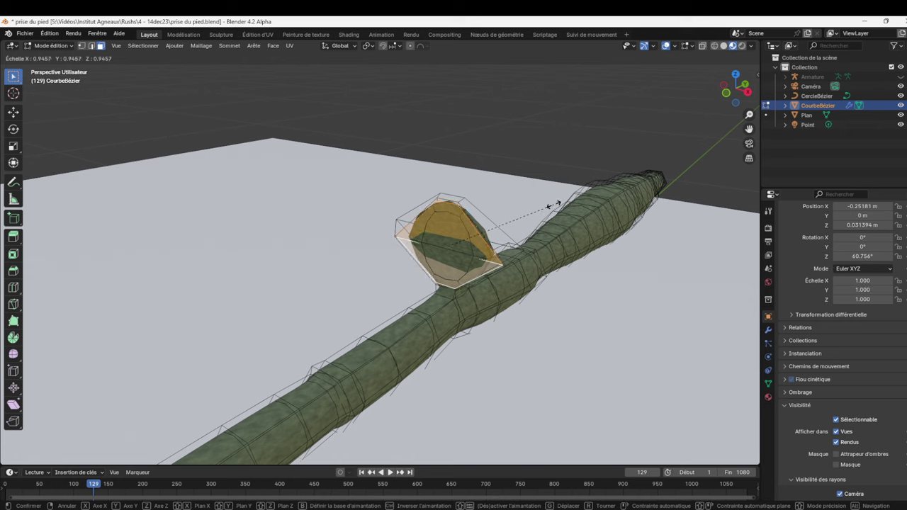
click(532, 206)
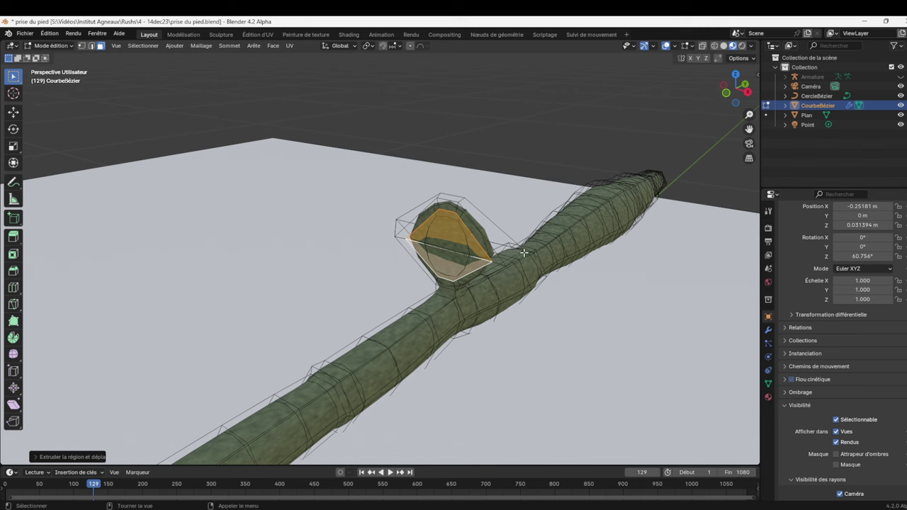
Move the knob faces and scale the inner face down into a smaller inset.
key(g)
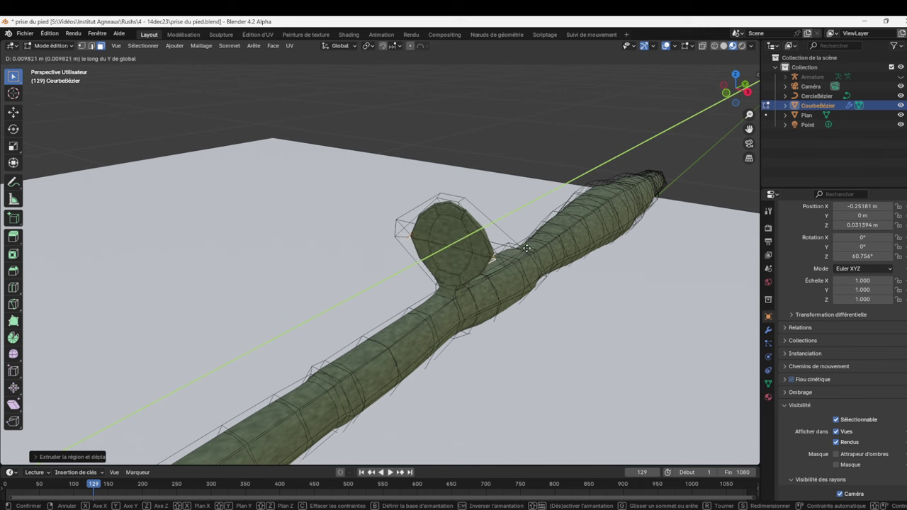
click(522, 250)
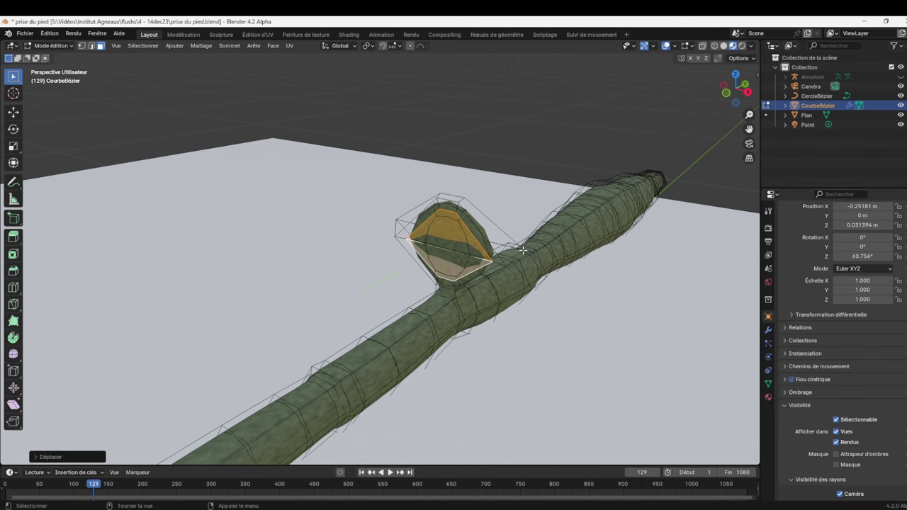
key(s)
click(535, 241)
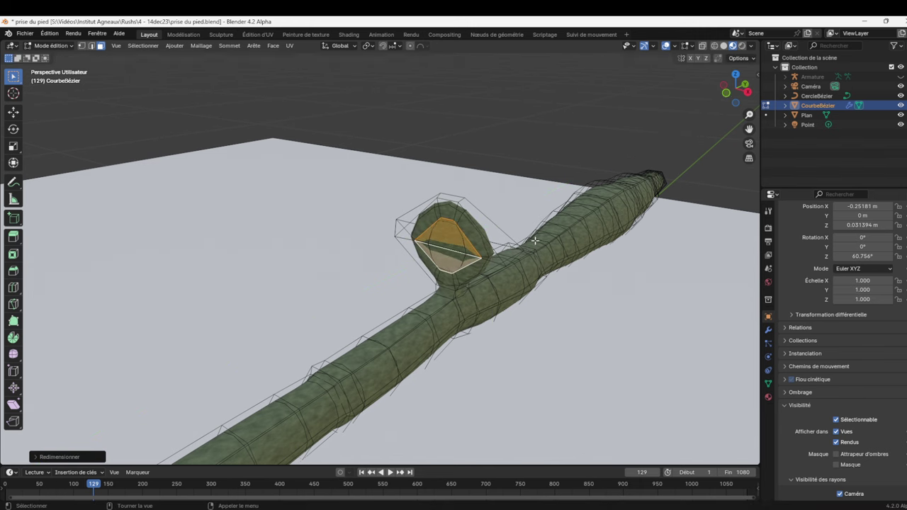
Add a second material slot, assign Matériau, and duplicate it as Matériau.001.
click(768, 396)
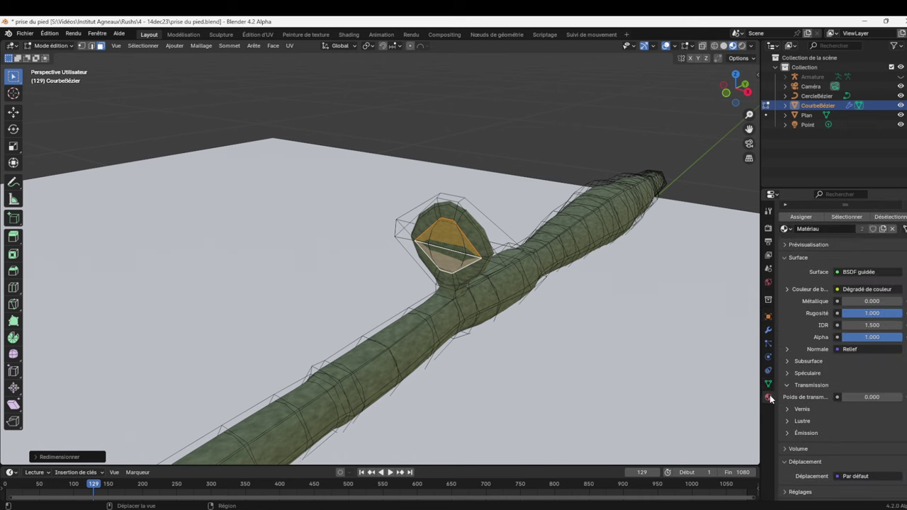
scroll(824, 227, up, 2)
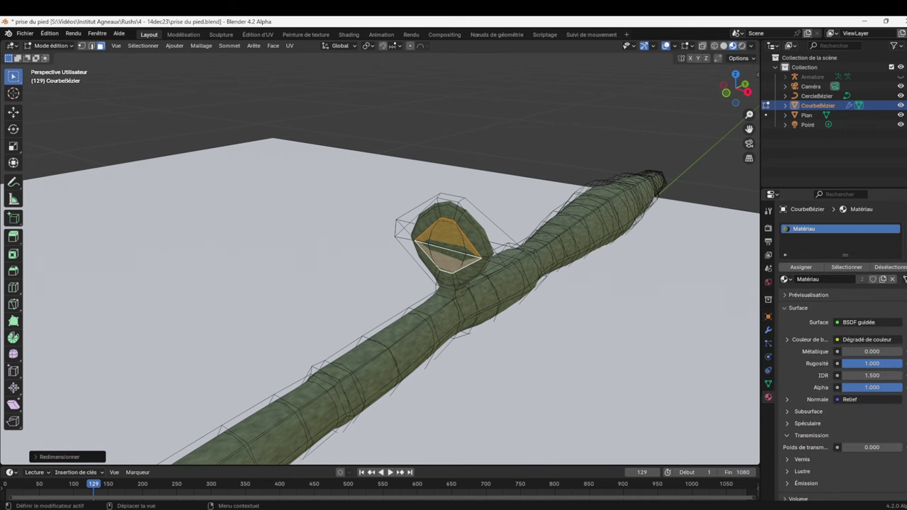
click(903, 228)
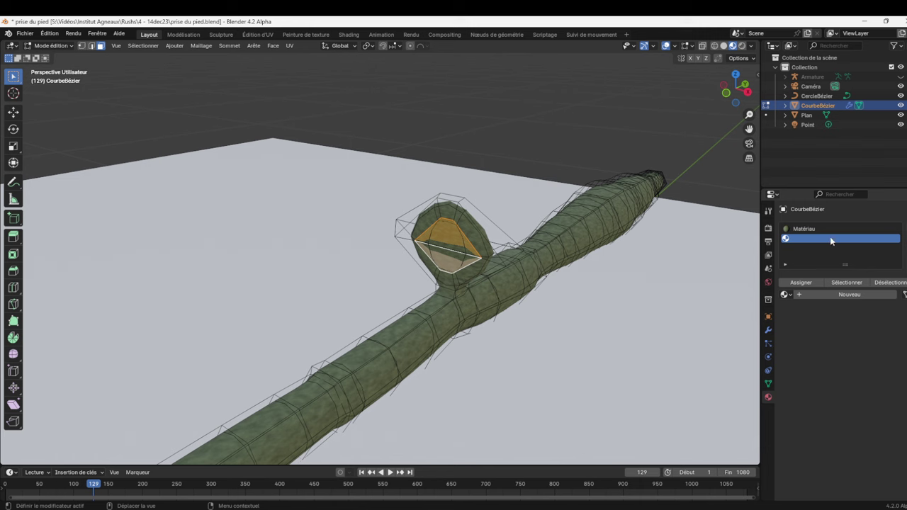
click(785, 294)
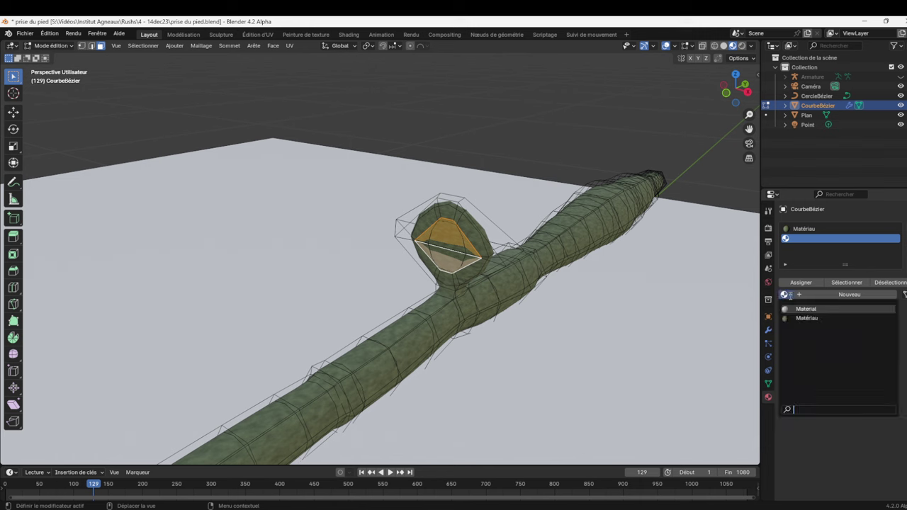
click(808, 318)
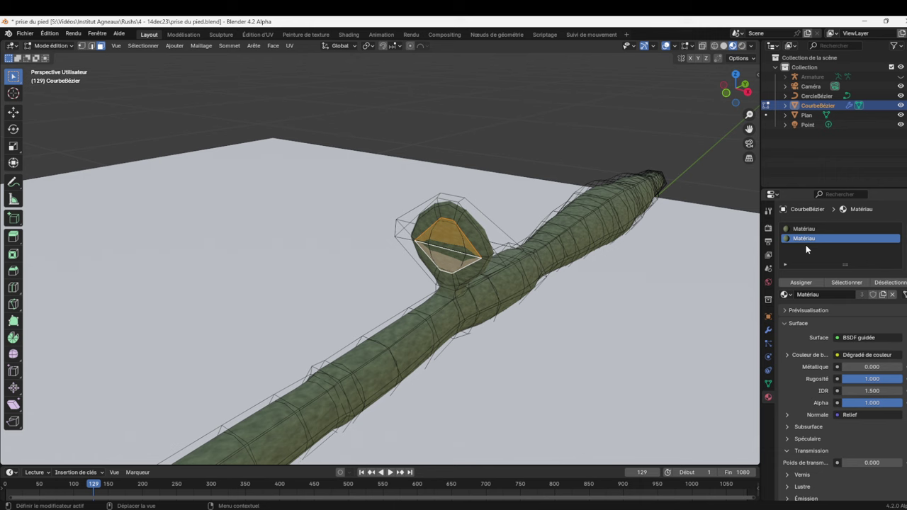
click(882, 295)
Keep the Matériau.001 slot selected with its name unchanged and move to the Shading workspace.
click(807, 228)
click(812, 239)
click(814, 295)
click(825, 250)
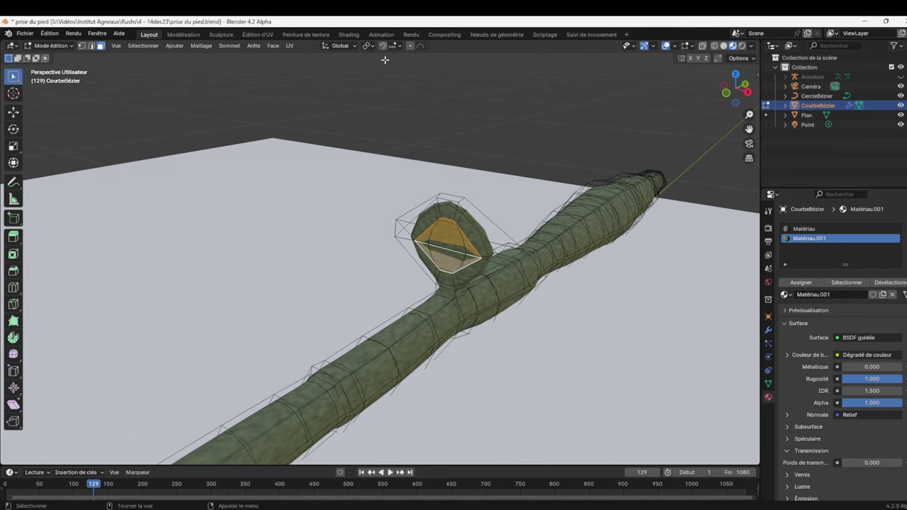
click(348, 35)
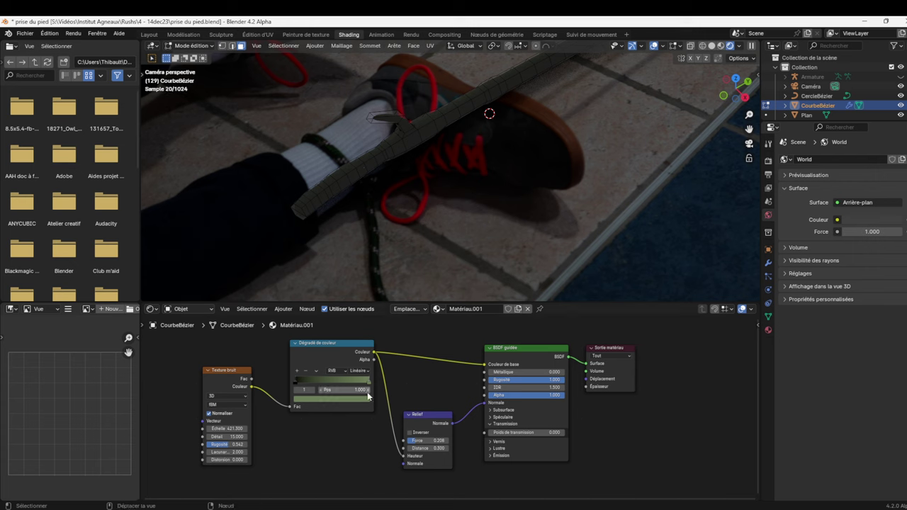
Set the Color Ramp stop to magenta and check the rope in the rendered viewport.
click(366, 400)
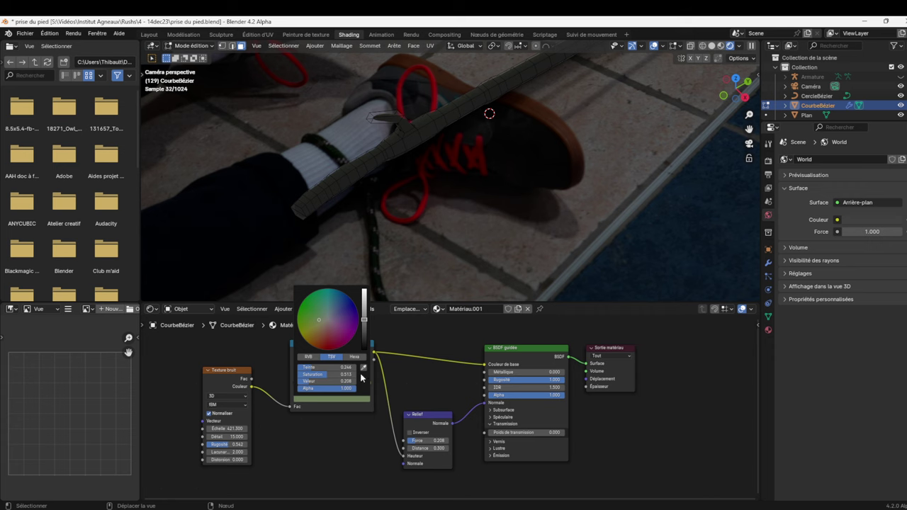
click(337, 328)
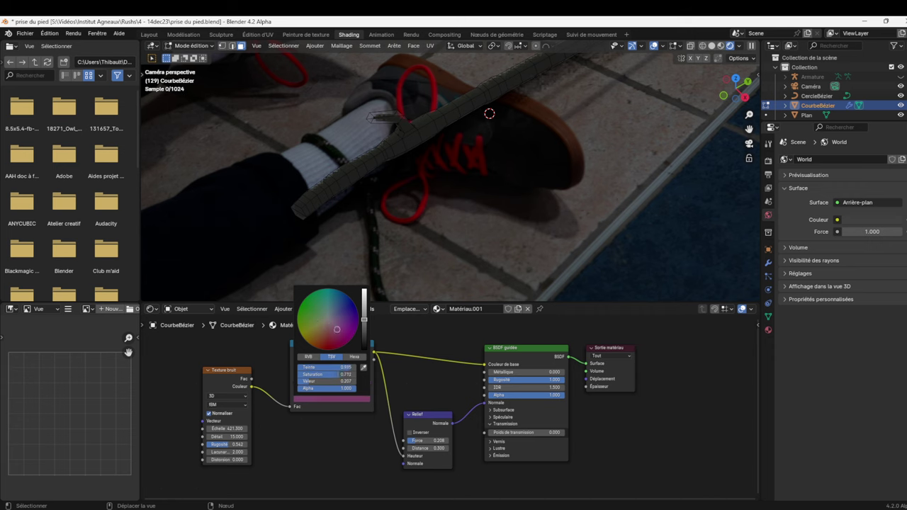
drag(748, 128, 685, 231)
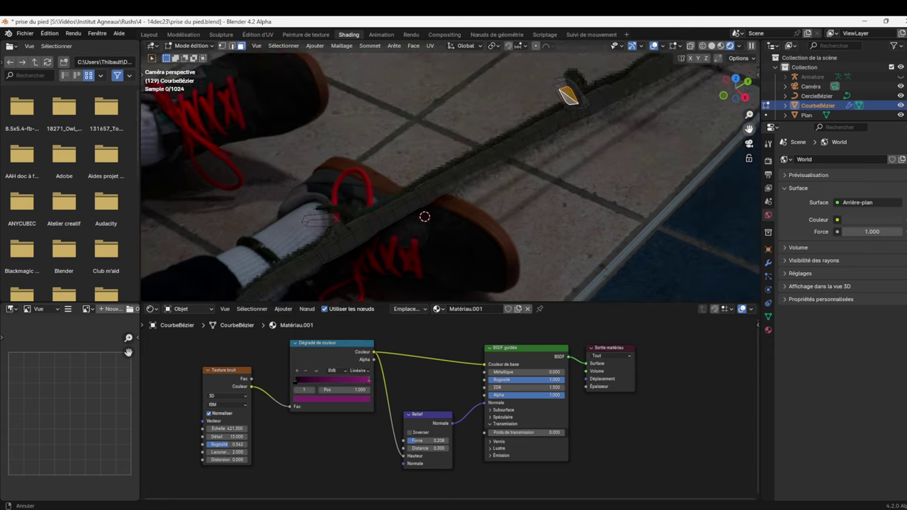
drag(748, 128, 727, 146)
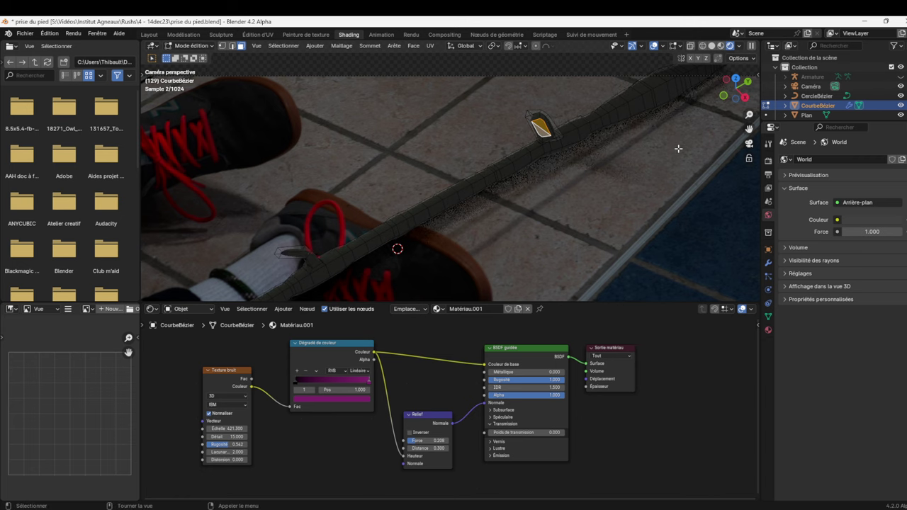
click(671, 46)
click(671, 46)
click(663, 47)
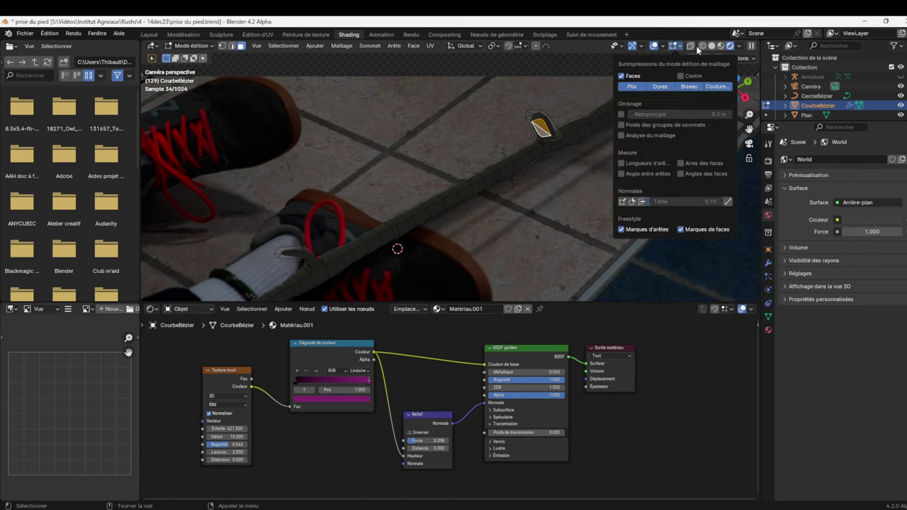
Turn off viewport overlays and lower the ramp colour's Value to a darker magenta.
click(651, 46)
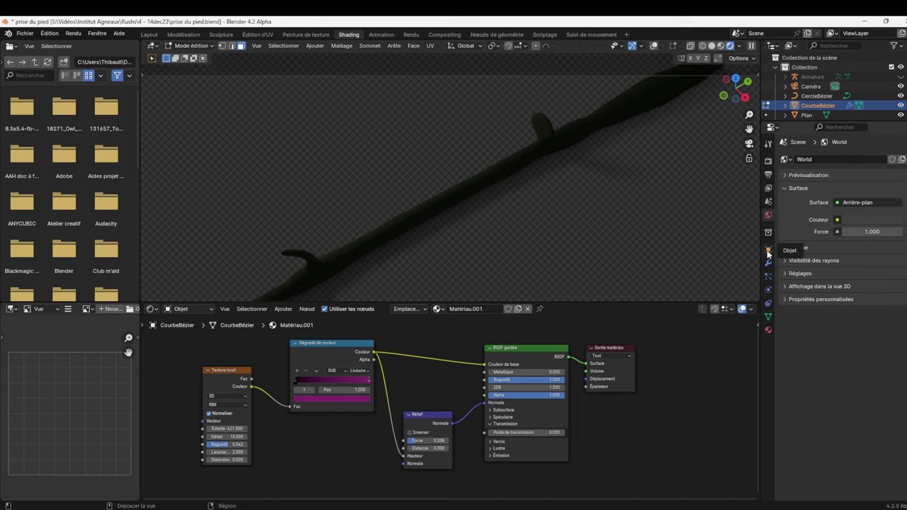
click(767, 316)
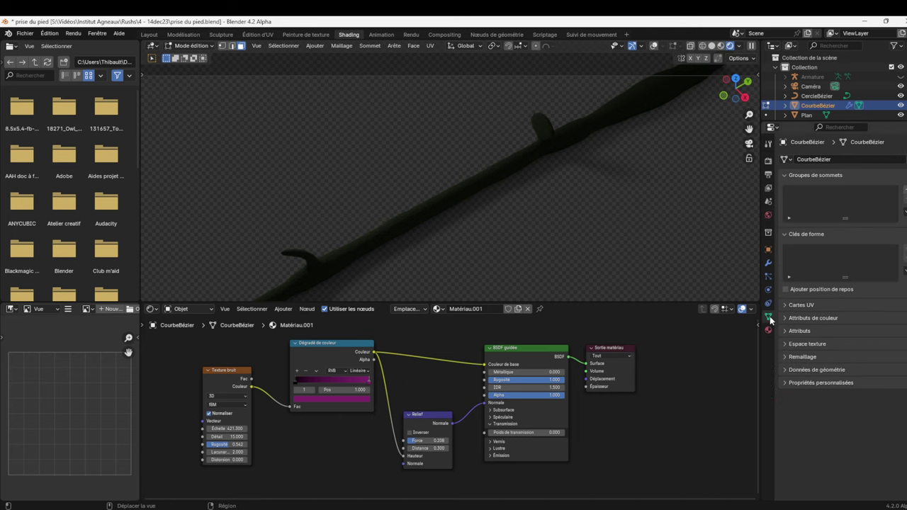
click(768, 329)
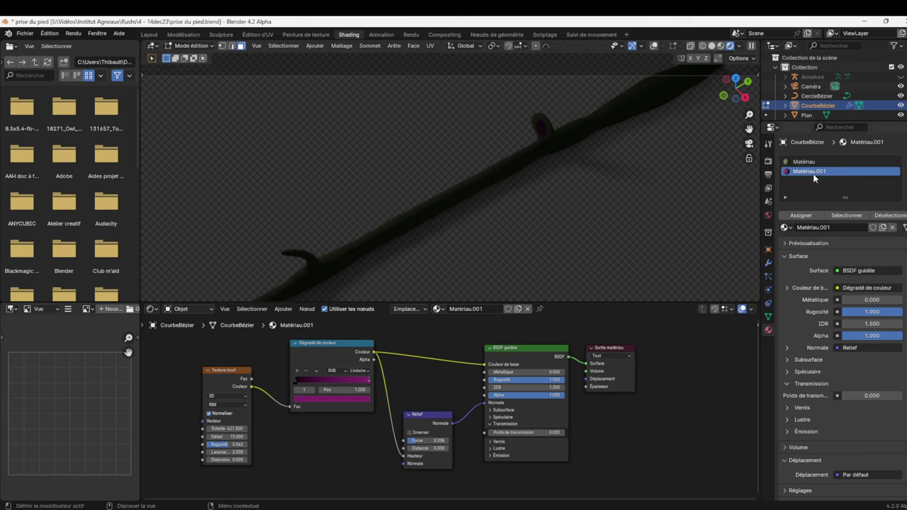
click(351, 398)
mouse_move(364, 293)
mouse_down()
mouse_move(367, 320)
mouse_move(331, 327)
mouse_up()
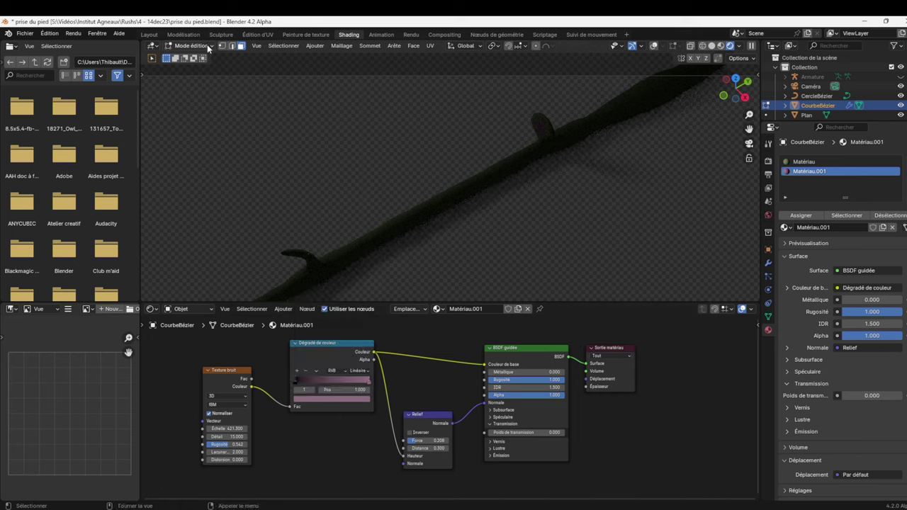
Switch the slot's material back to Matériau and nudge the Dégradé de couleur node down.
click(438, 309)
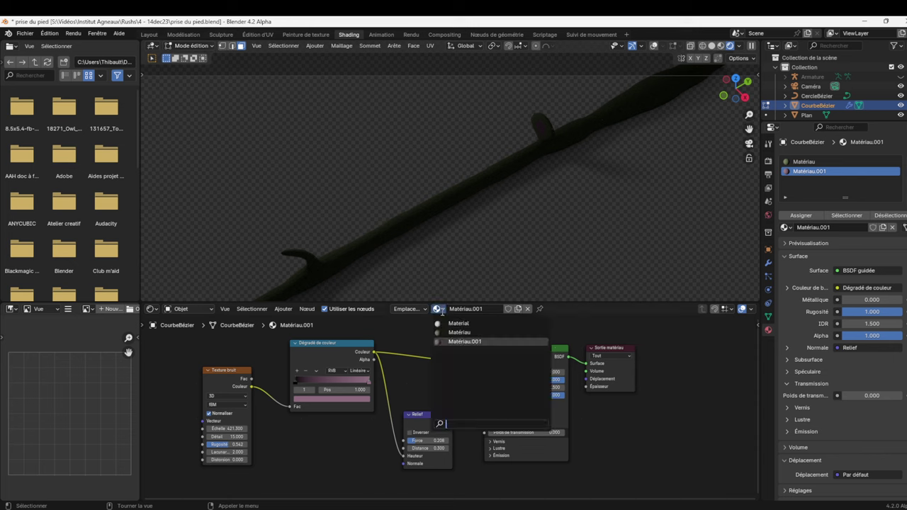
click(458, 333)
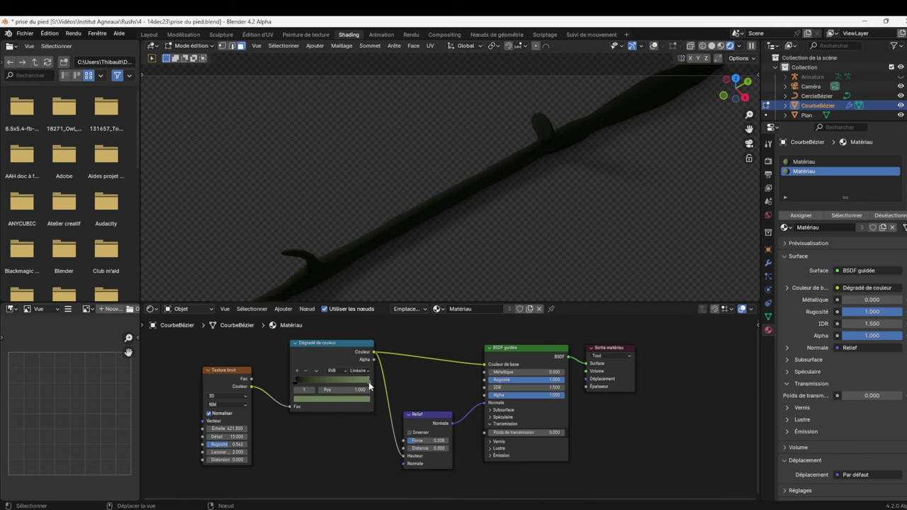
drag(369, 381, 363, 385)
Return to the Layout workspace in Object Mode and select the rope curve.
click(148, 36)
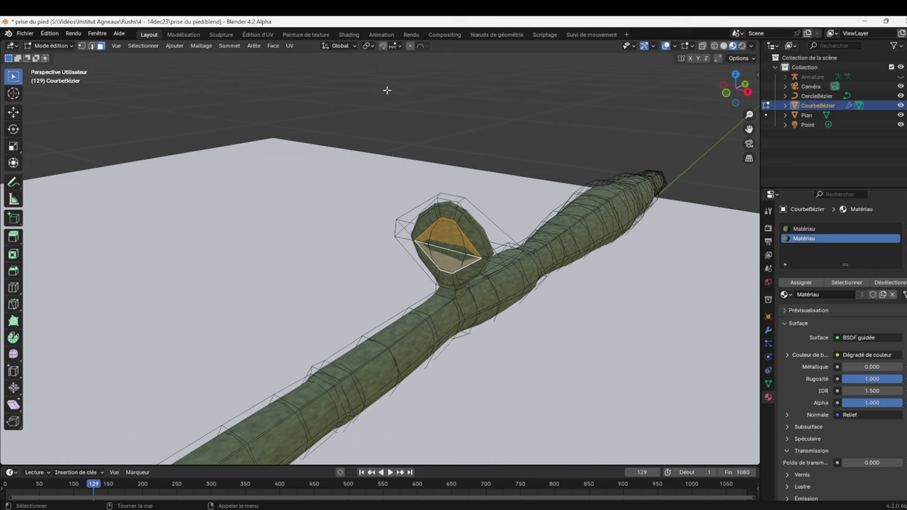
click(56, 47)
click(51, 57)
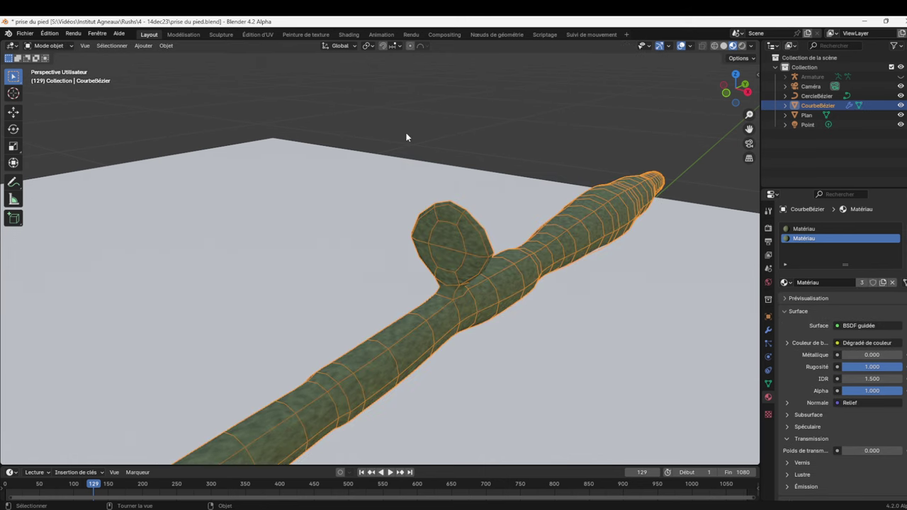
drag(737, 88, 715, 91)
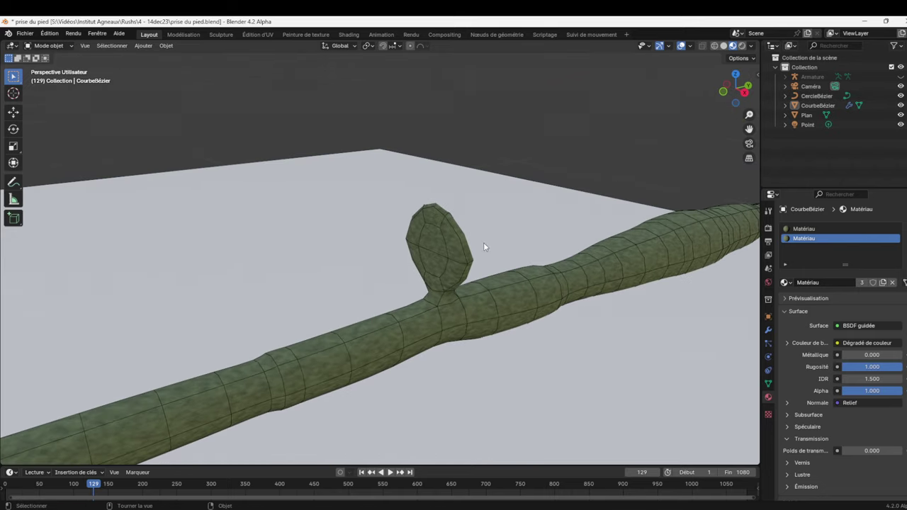
click(443, 237)
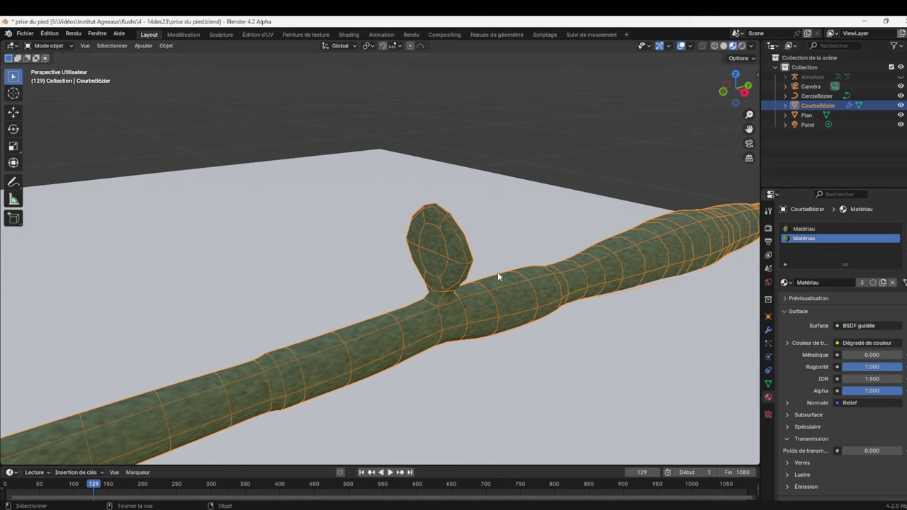
In Edit Mode assign Matériau.001 to the second slot, then return to Object Mode and deselect.
key(Tab)
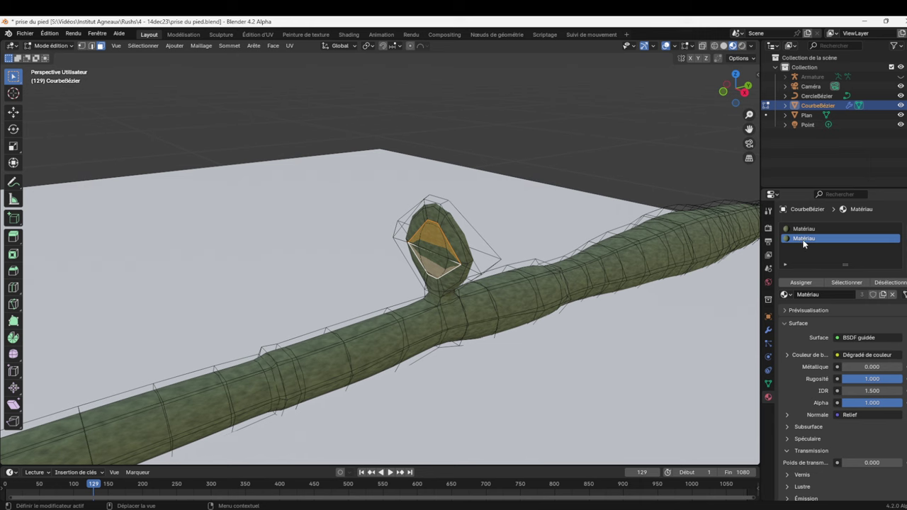
click(785, 294)
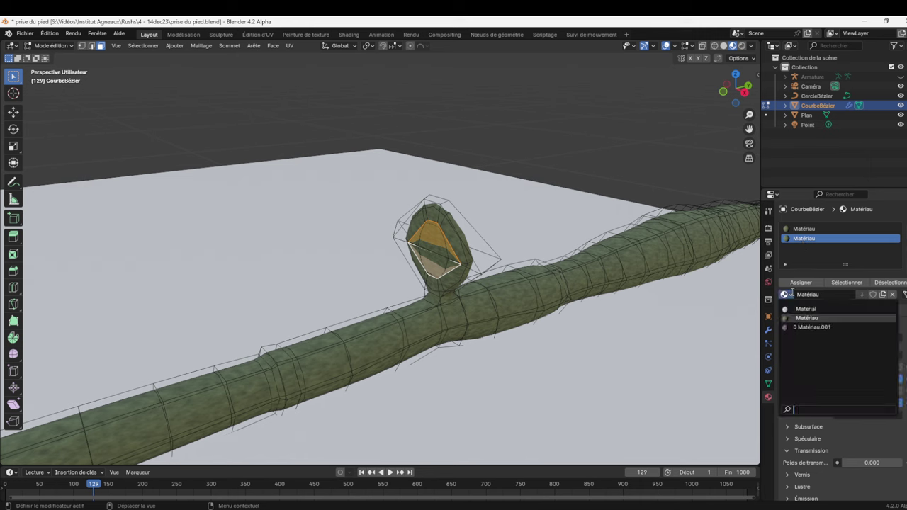
click(805, 327)
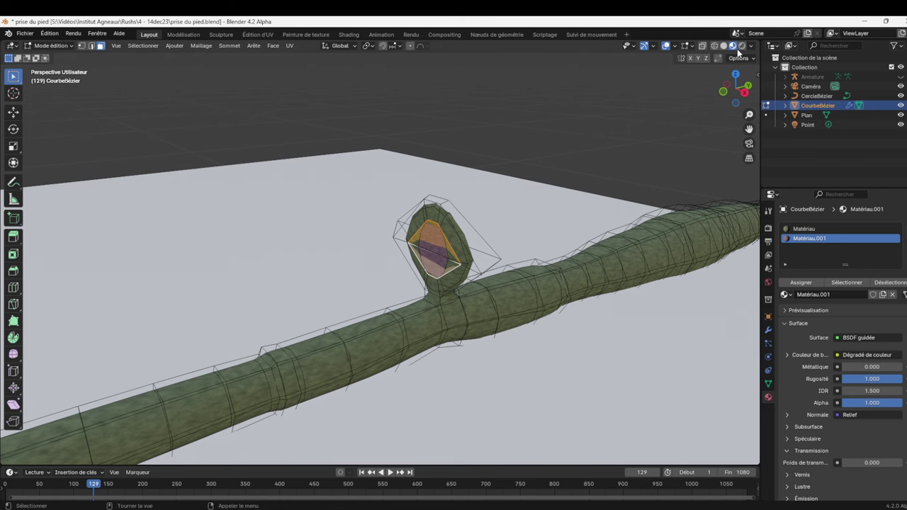
click(61, 48)
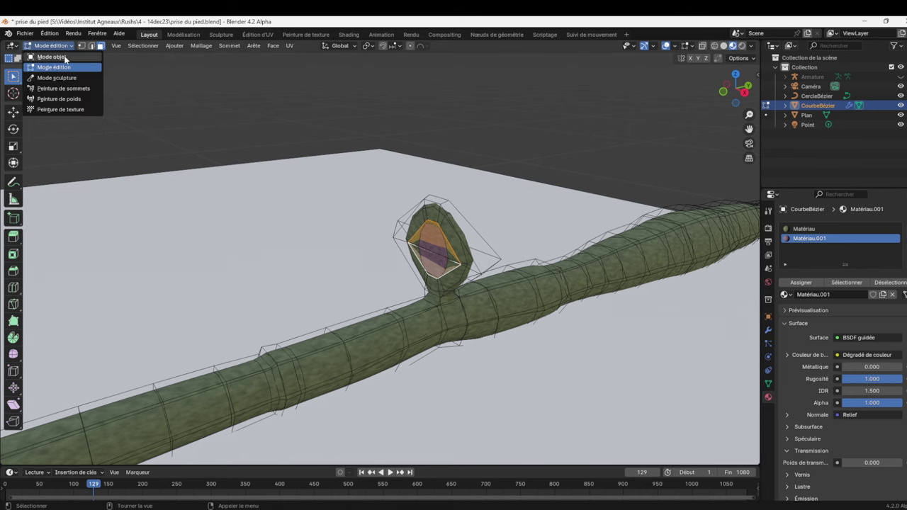
click(53, 57)
click(586, 165)
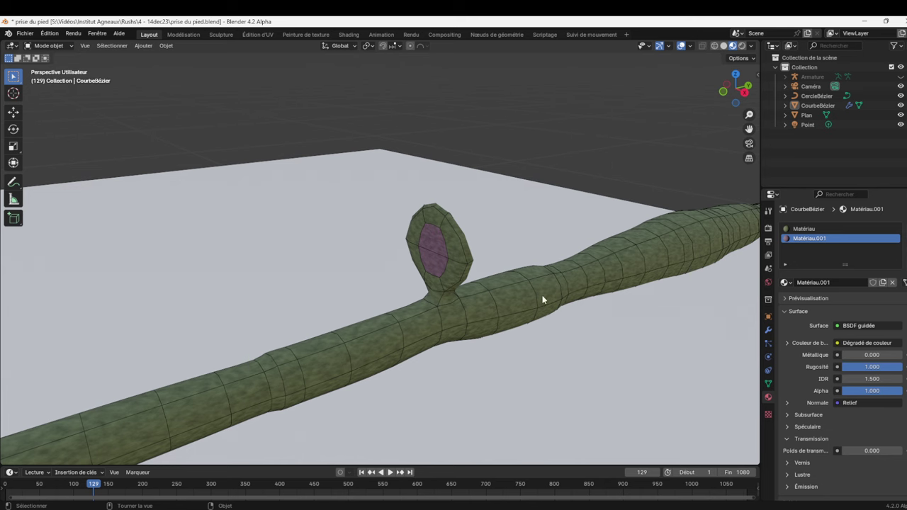
Set the rope's Subdivision modifier to level 2 in the viewport and 3 for render.
click(741, 46)
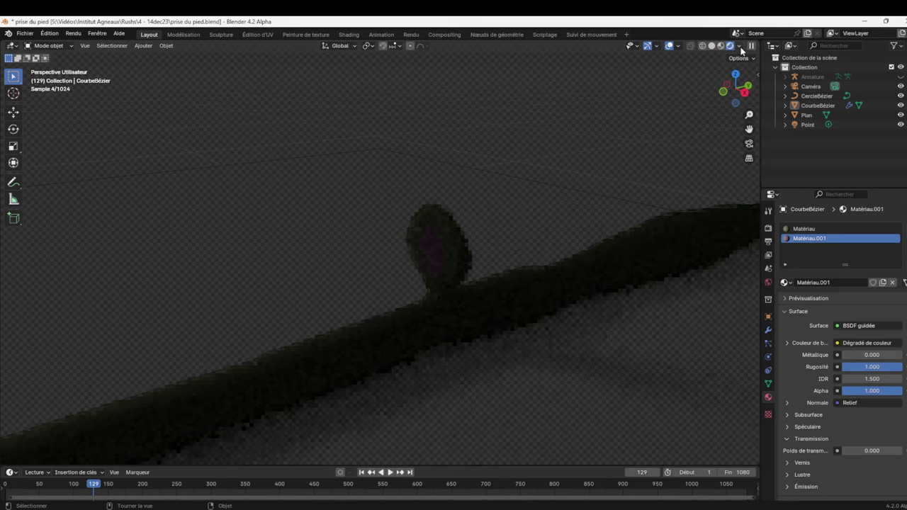
click(618, 277)
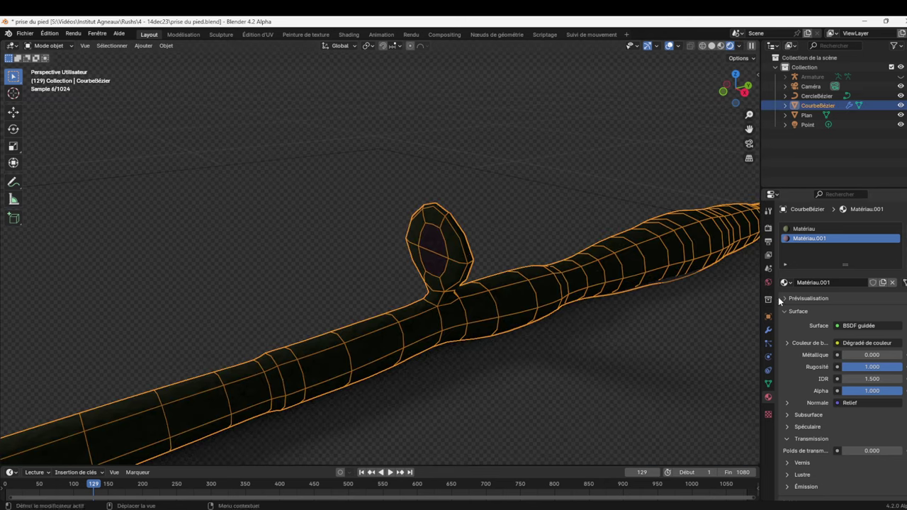
click(768, 330)
drag(861, 267, 878, 268)
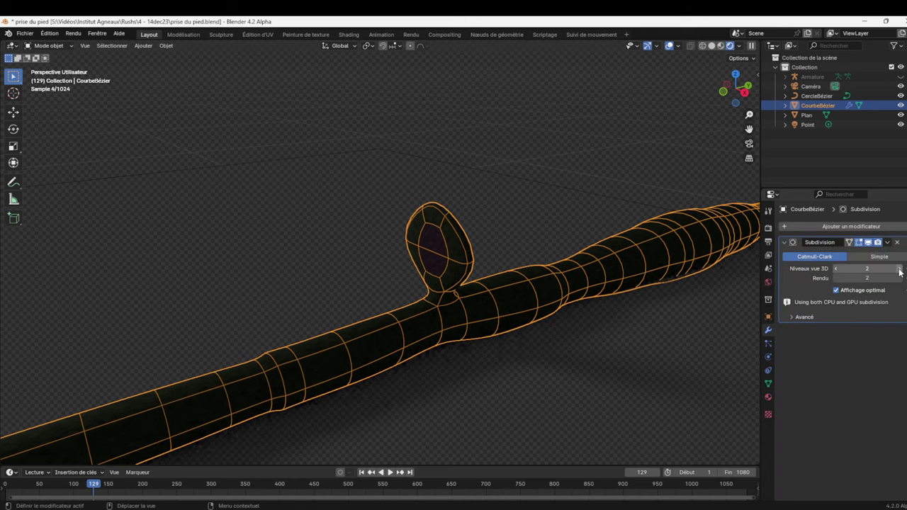
click(675, 356)
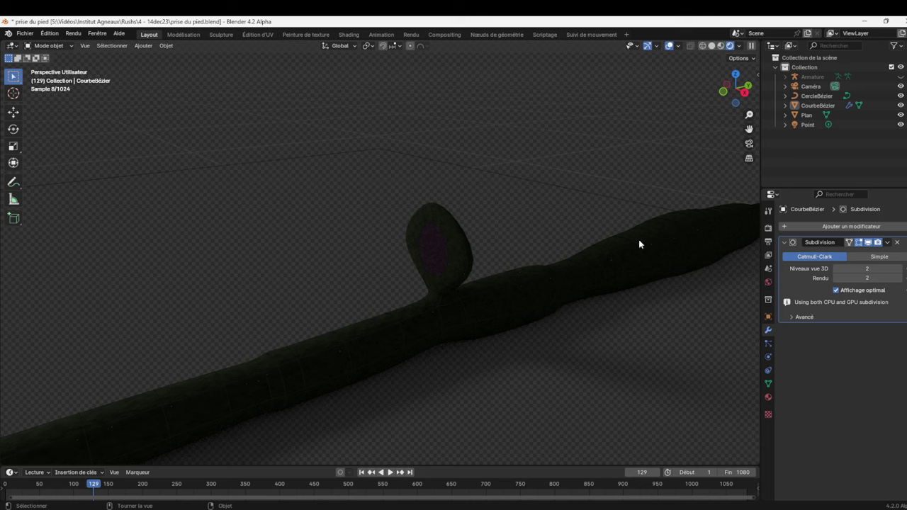
click(899, 278)
Select CourbeBézier and make the Armature visible with its eye icon in the outliner.
click(432, 228)
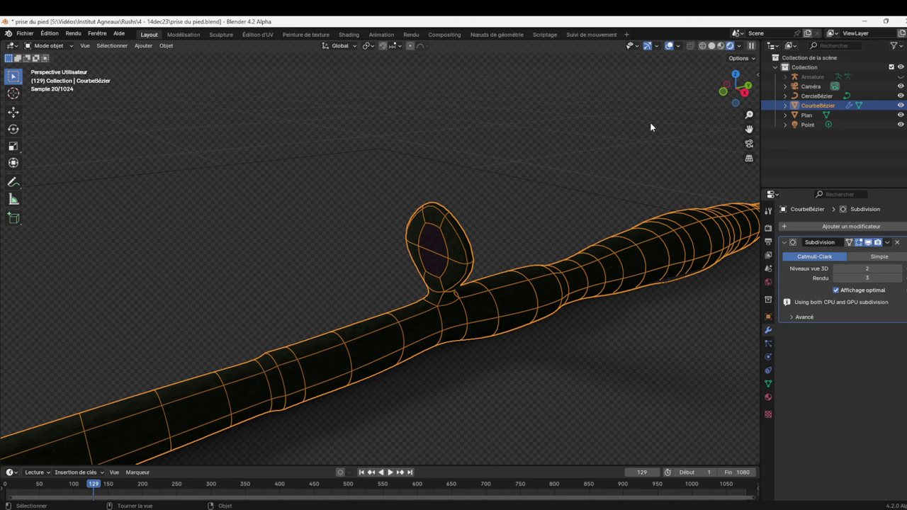
click(430, 236)
mouse_move(749, 128)
mouse_down()
mouse_move(814, 92)
mouse_move(813, 128)
mouse_up()
drag(749, 114, 748, 163)
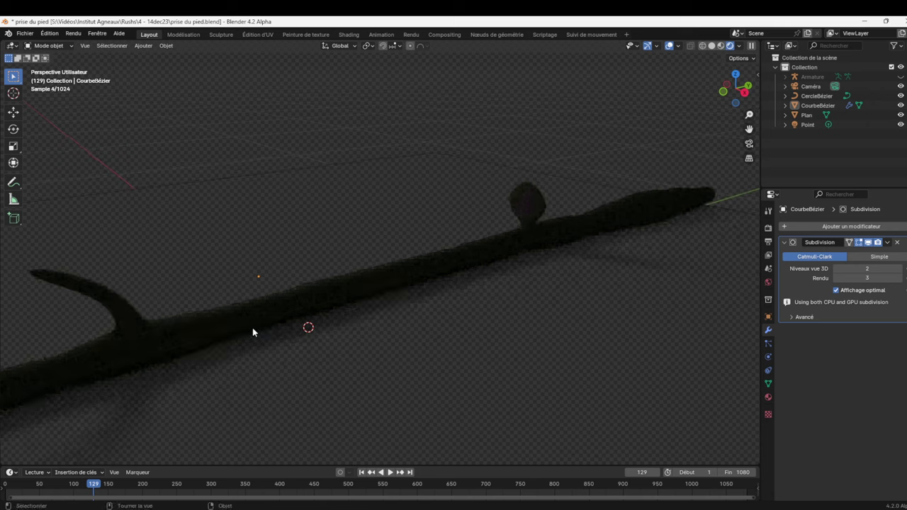
click(618, 220)
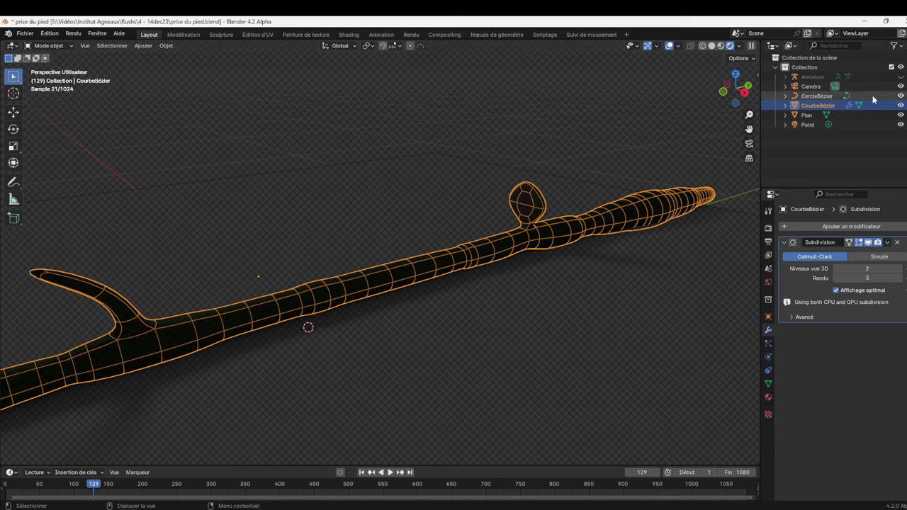
click(900, 77)
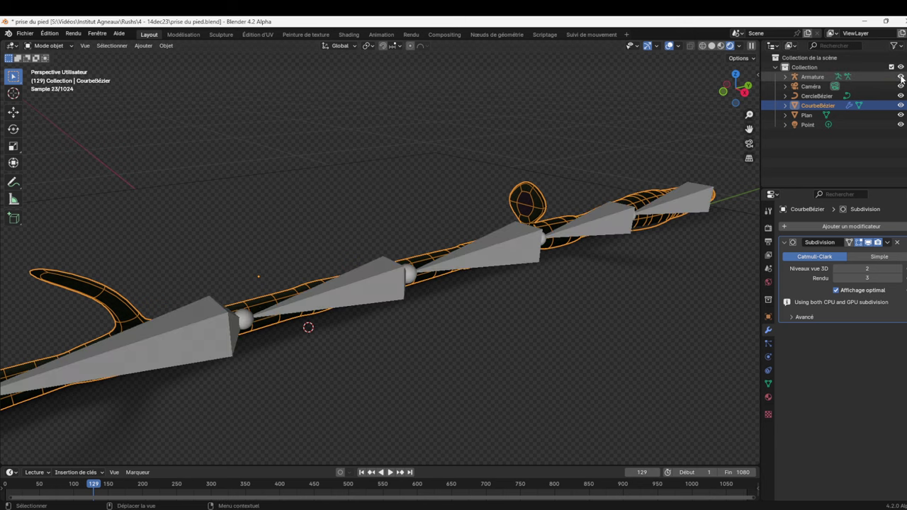
Select the armature, enter its Edit Mode from a side view, and reposition a joint.
click(549, 246)
key(KP_1)
key(KP_3)
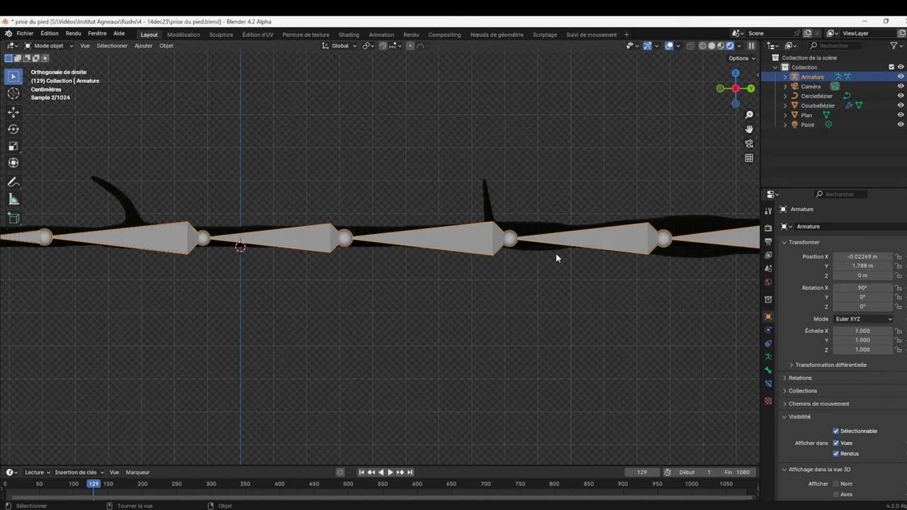
key(Tab)
click(510, 238)
key(g)
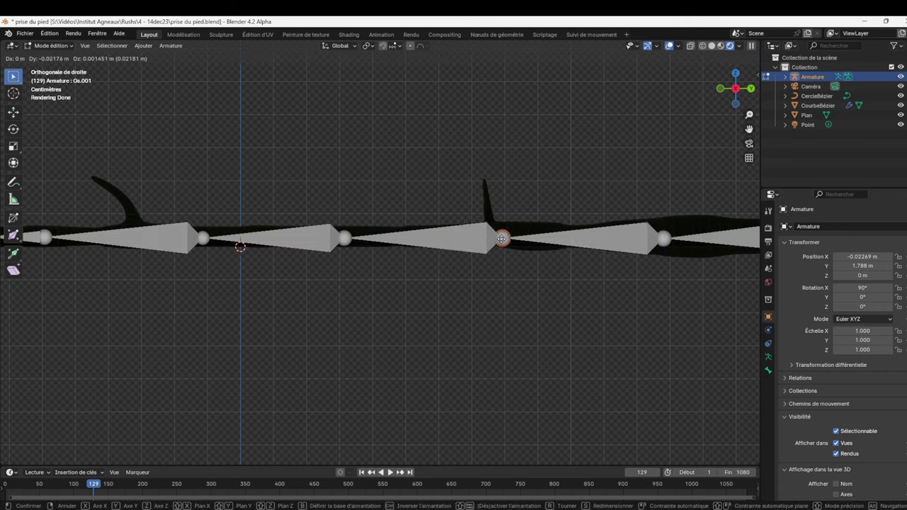
click(492, 235)
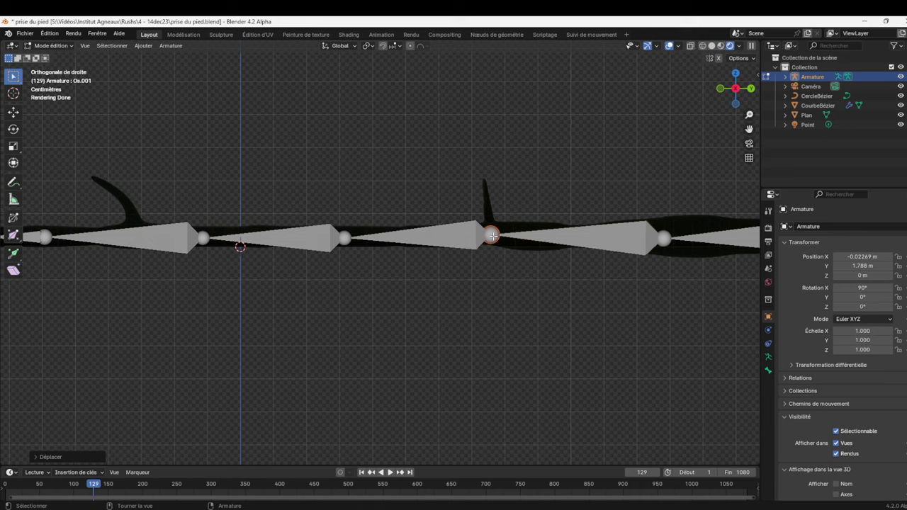
Add a bone at the branch joint and extrude two more bones up into the small spike.
drag(491, 236, 491, 223)
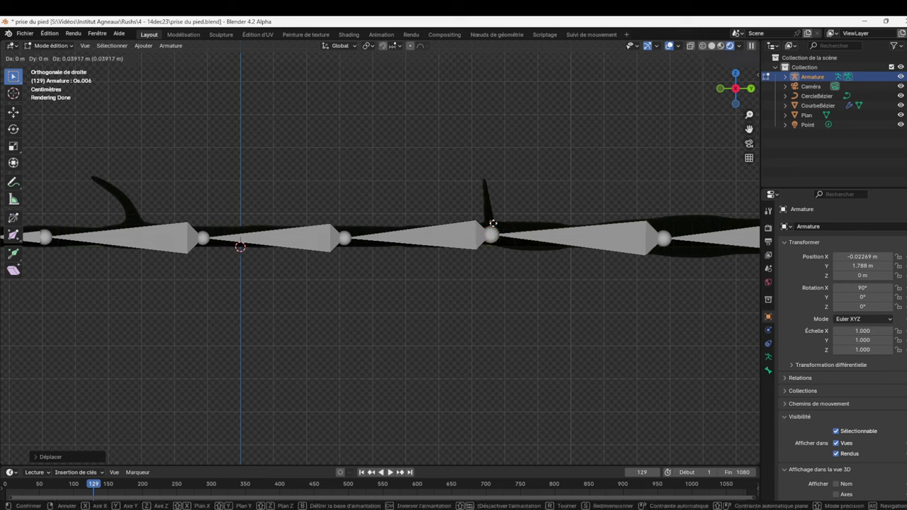
click(490, 223)
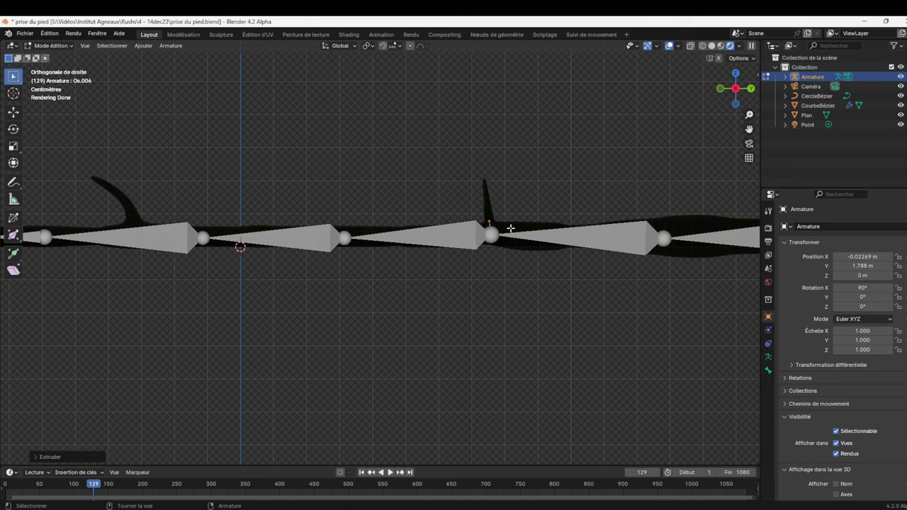
key(e)
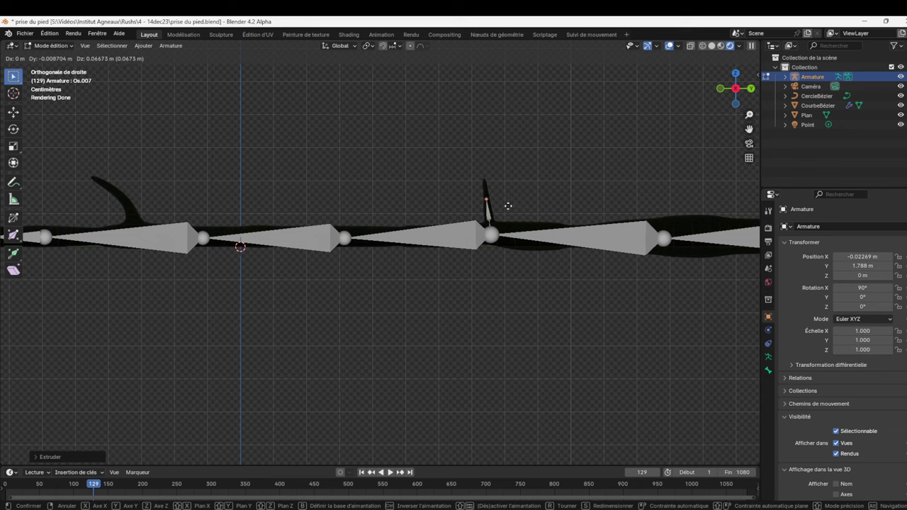
click(506, 203)
key(e)
click(507, 188)
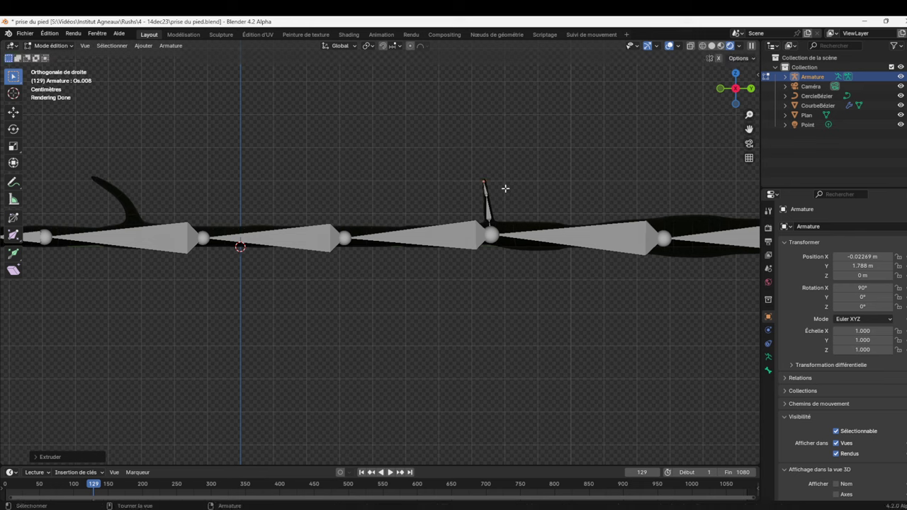
click(202, 238)
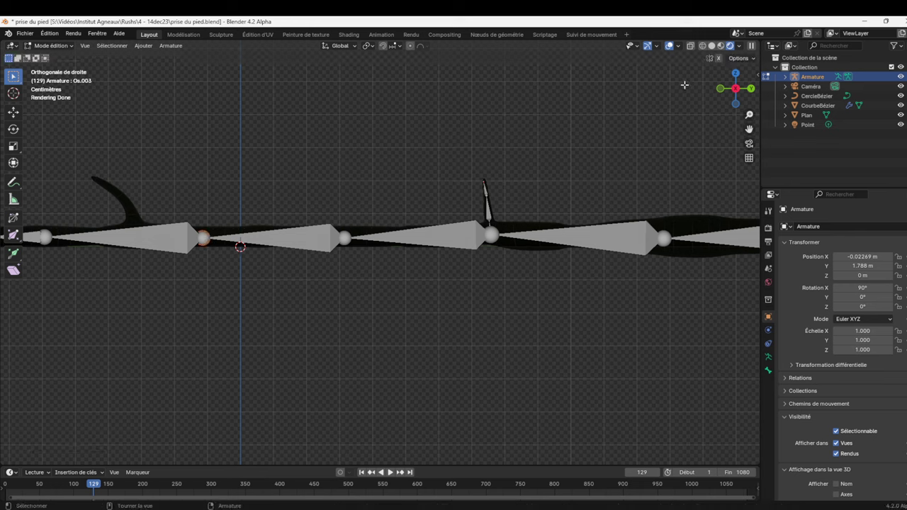
Move a joint under the curved branch and subdivide the middle bone into several bones.
drag(748, 129, 859, 129)
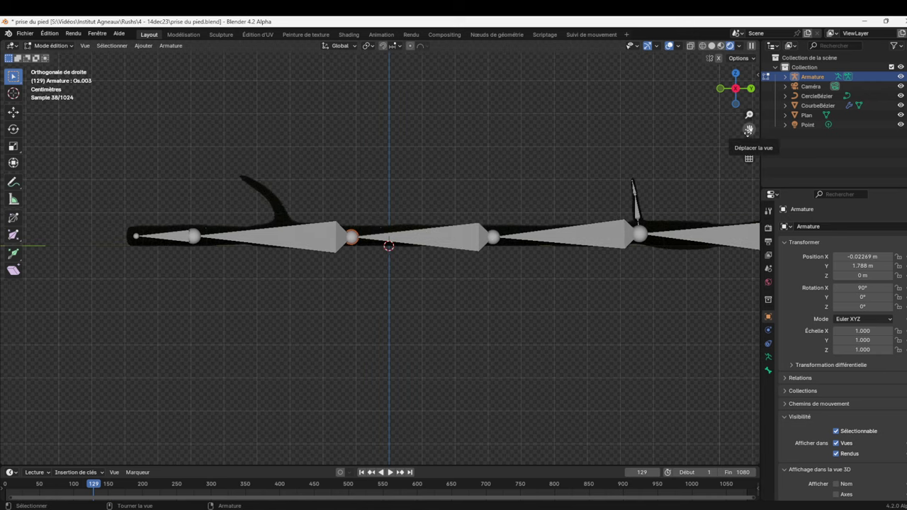
key(g)
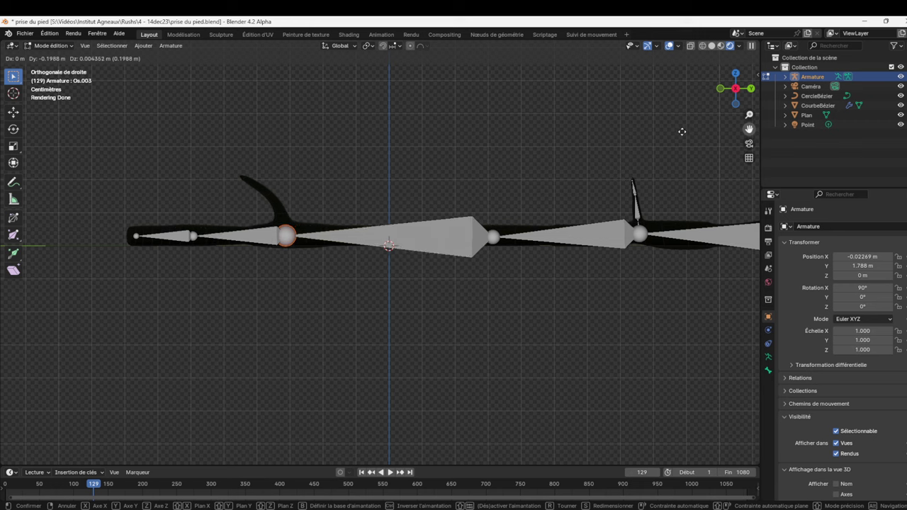
click(680, 131)
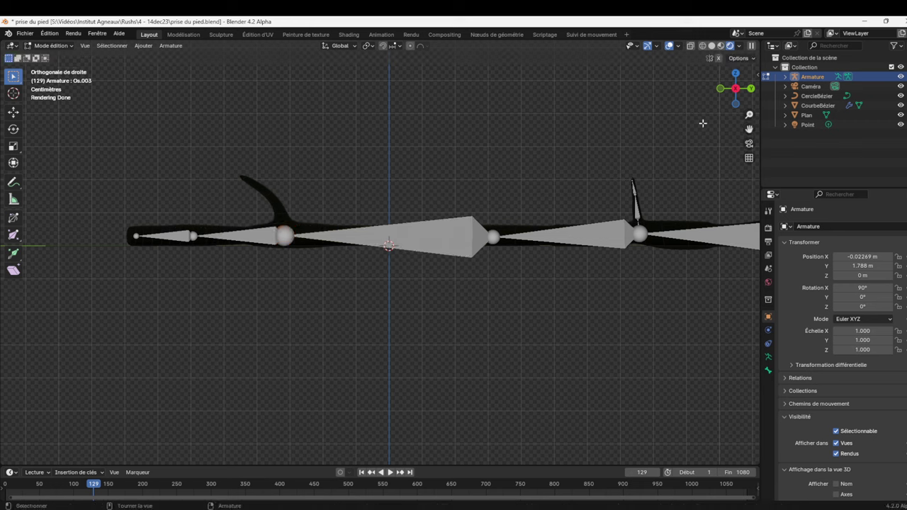
click(400, 236)
right_click(400, 235)
click(399, 236)
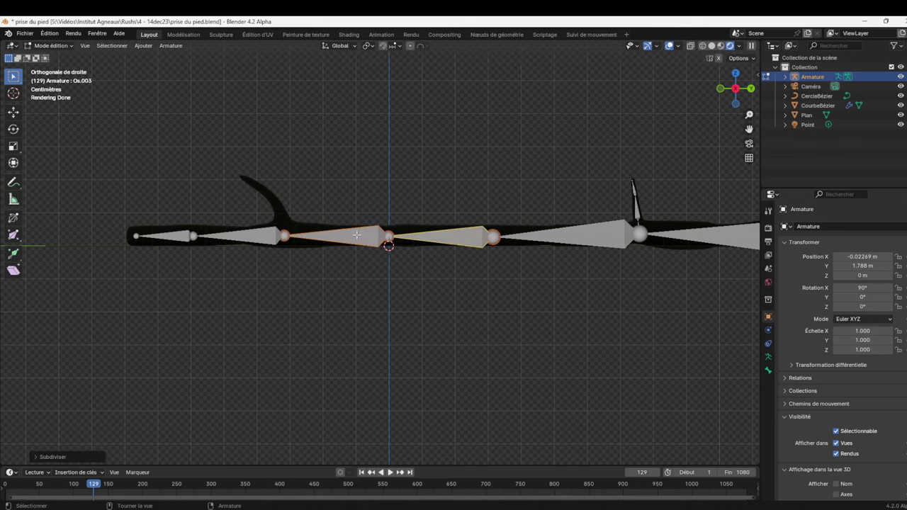
Extrude a chain of four bones from the joint along the curved left branch to its tip.
click(286, 238)
key(e)
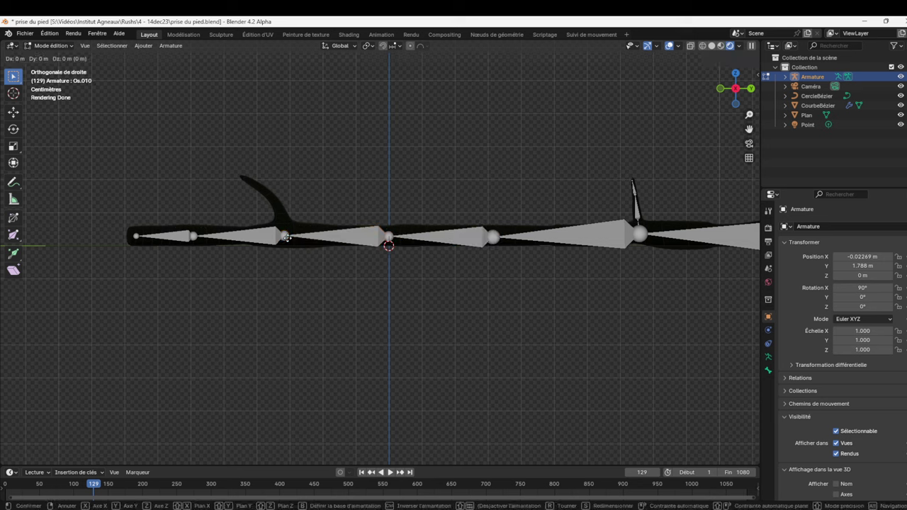
click(285, 227)
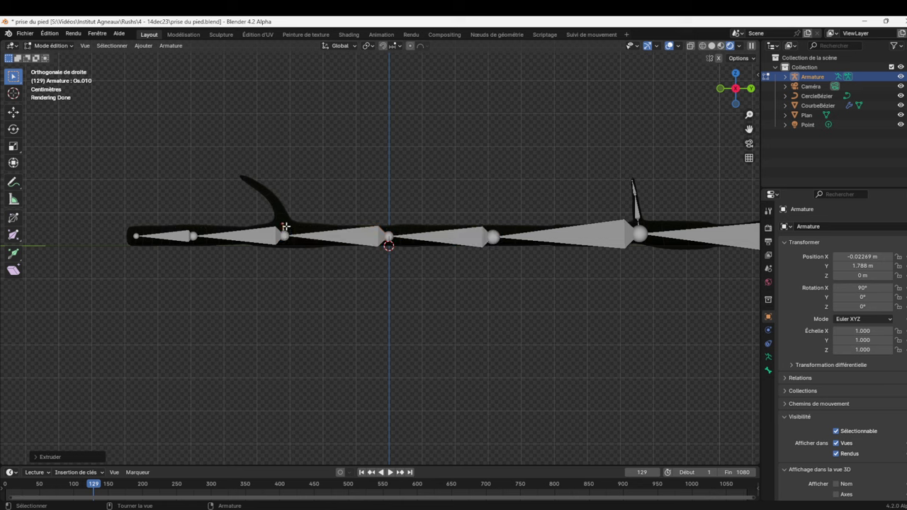
key(e)
key(e)
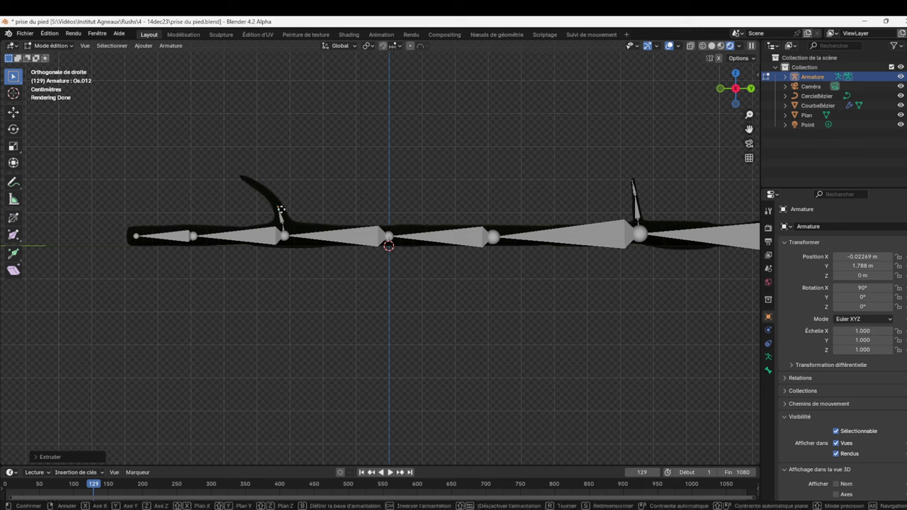
click(270, 192)
key(e)
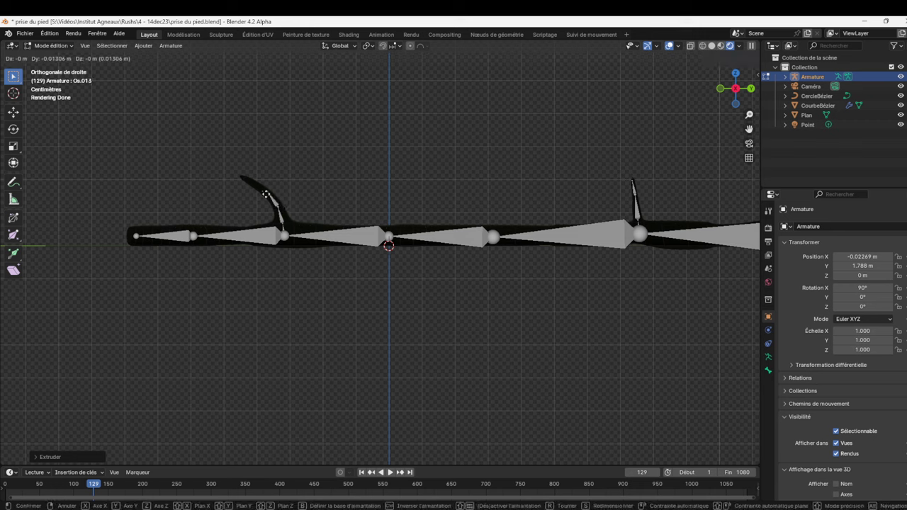
click(251, 184)
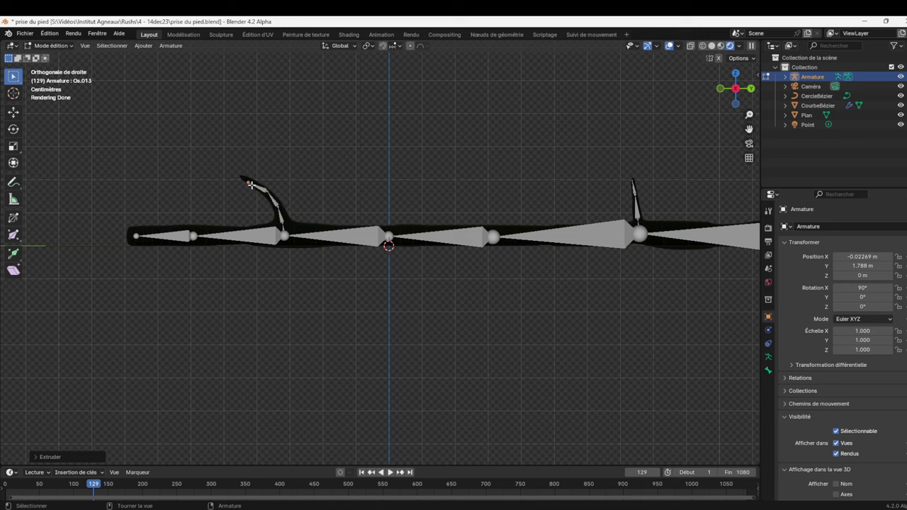
key(e)
click(251, 186)
drag(735, 88, 735, 90)
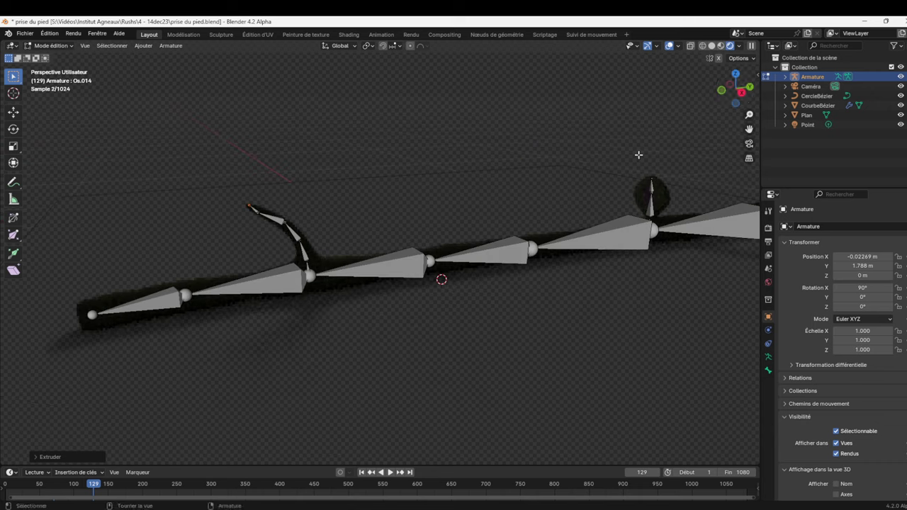
Extrude a new bone from the bone in the rope's small upward branch, working in front view.
click(652, 193)
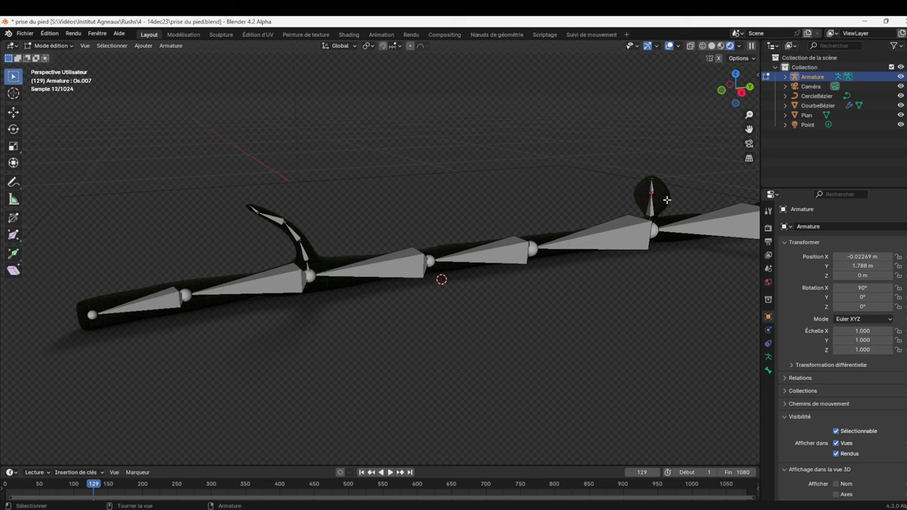
key(KP_1)
key(e)
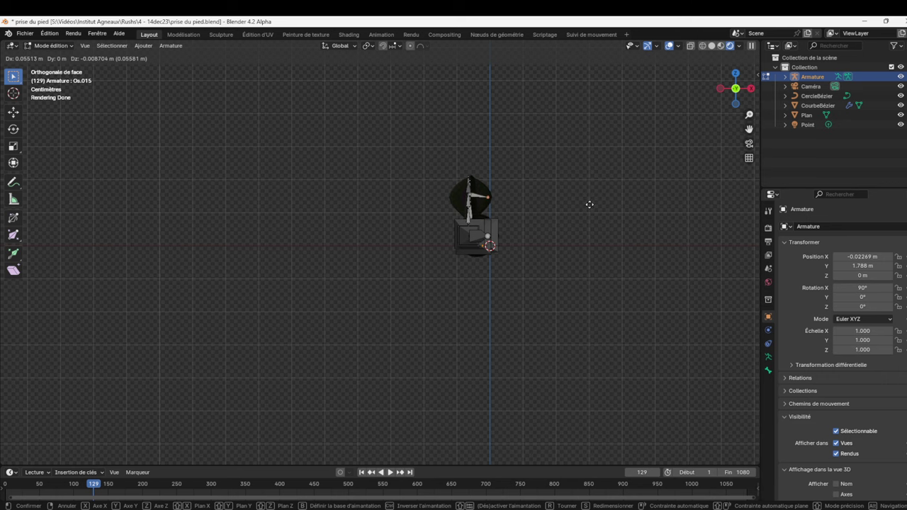
click(588, 204)
drag(735, 90, 715, 113)
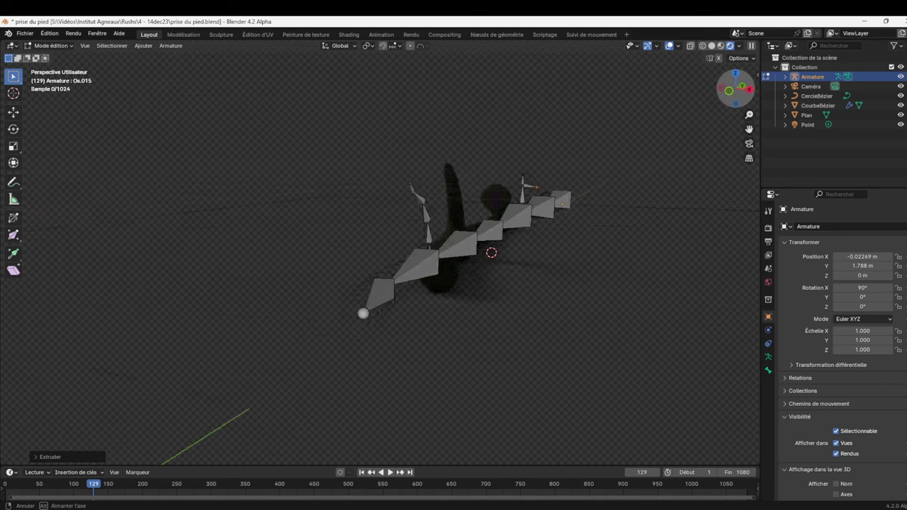
middle_drag(510, 185, 537, 186)
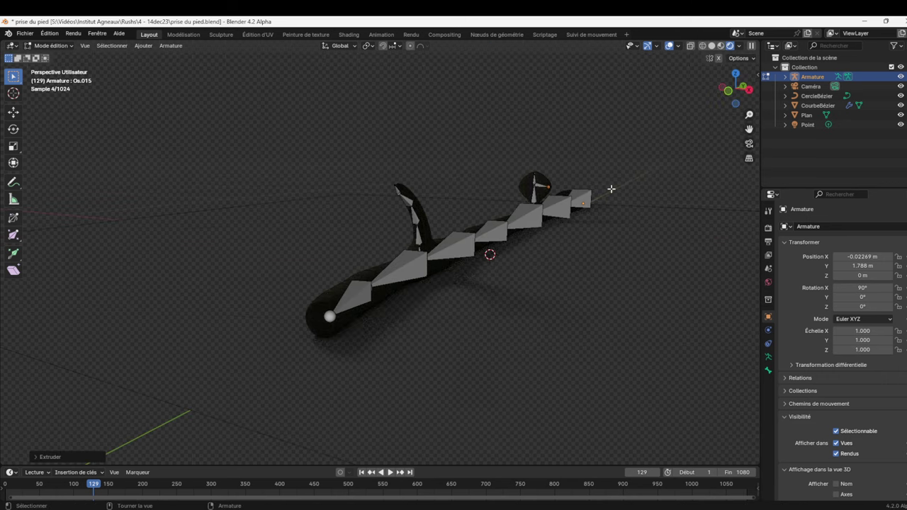
Extrude another bone from Os.007 into the curl's tip, then select the tip bone and Os.013.
click(537, 190)
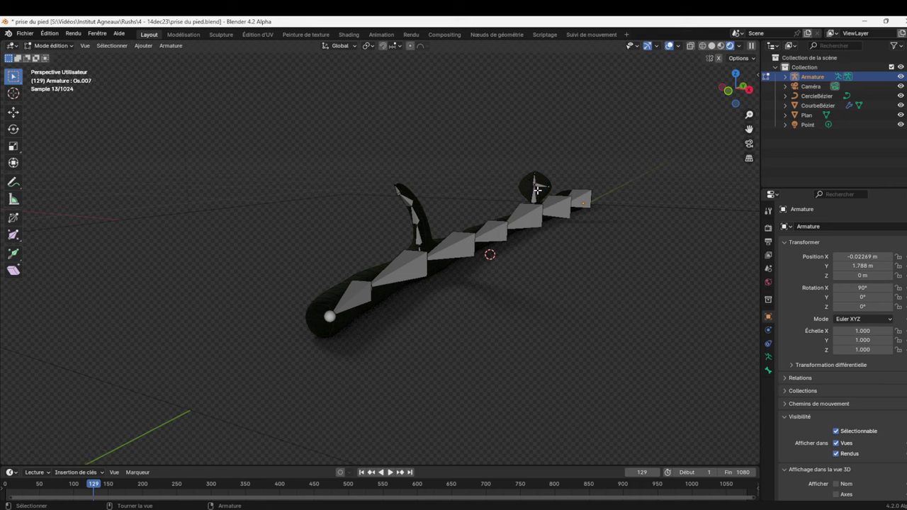
key(KP_1)
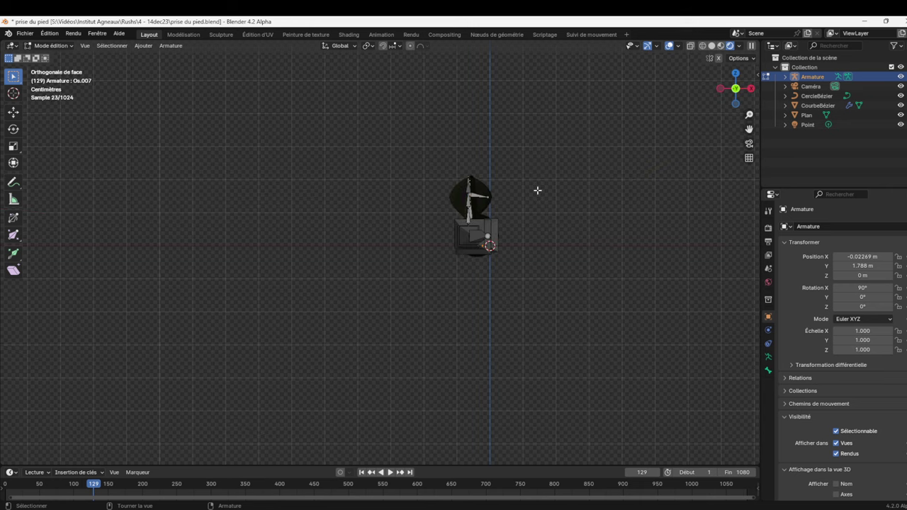
key(e)
click(522, 193)
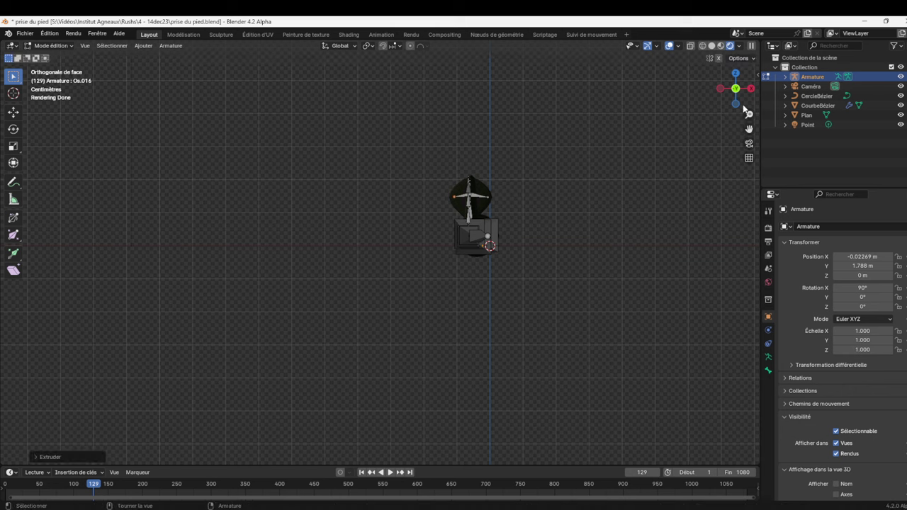
drag(743, 108, 737, 103)
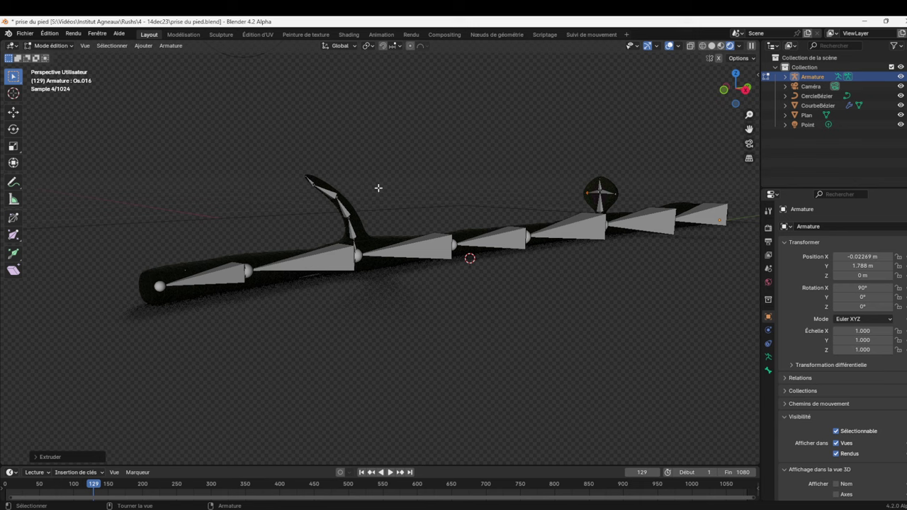
click(310, 181)
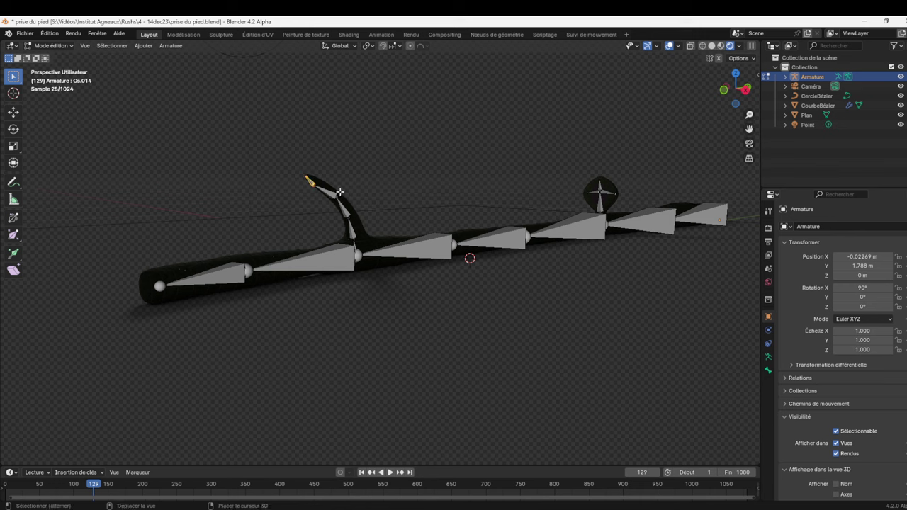
shift+click(339, 191)
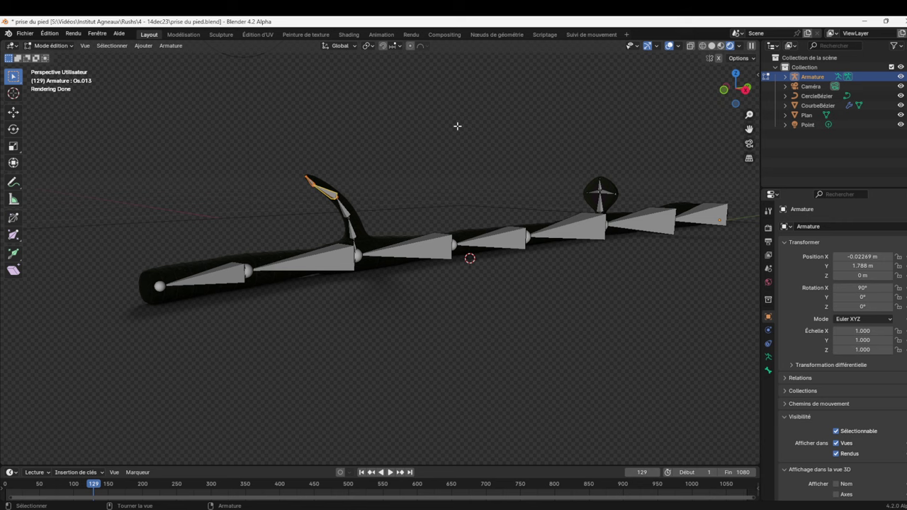
key(ctrl+shift+s)
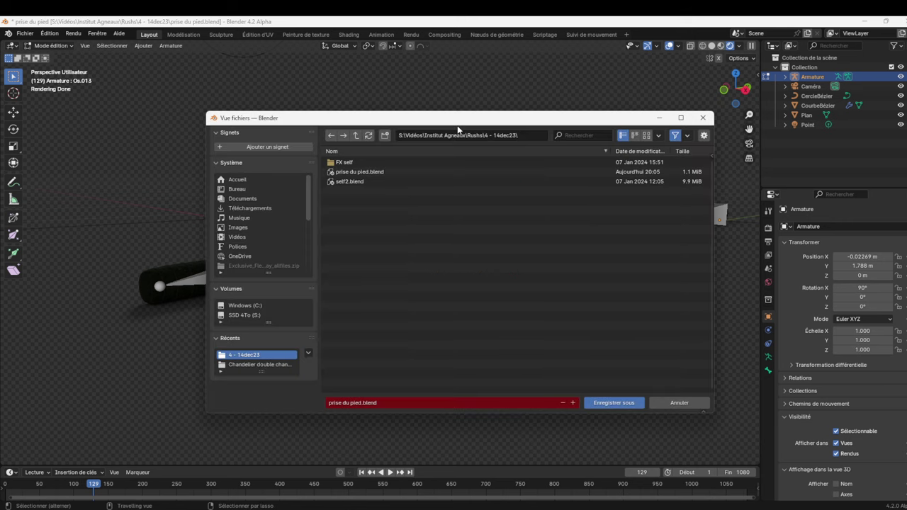
click(702, 118)
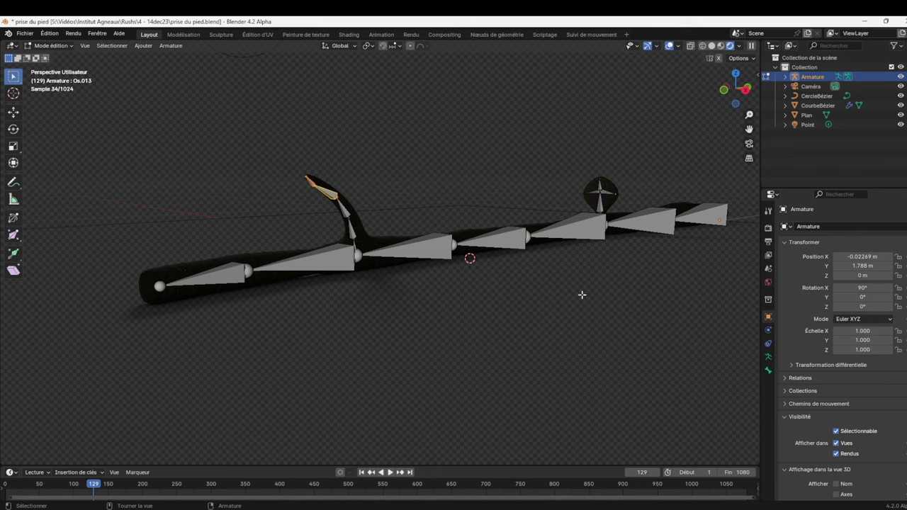
Put the armature in Pose Mode and select tip bone Os.014, with Os.013 active.
click(768, 357)
click(768, 370)
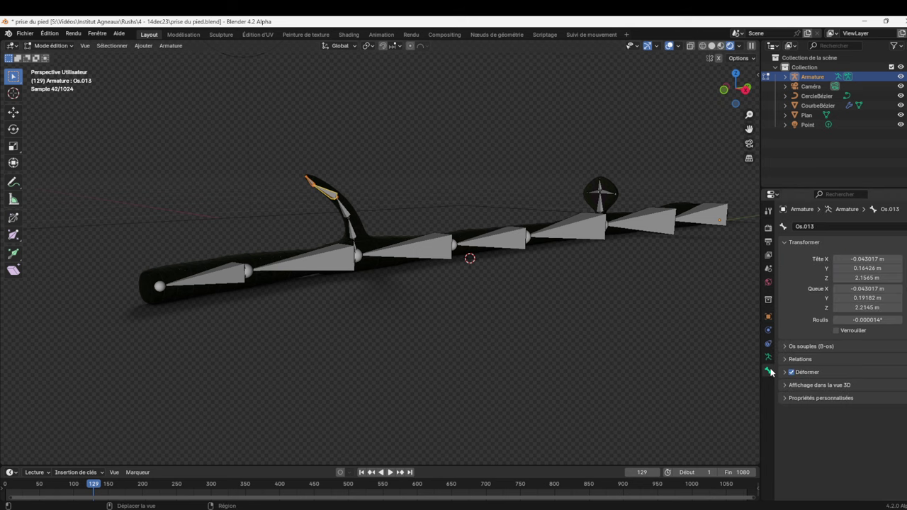
click(768, 357)
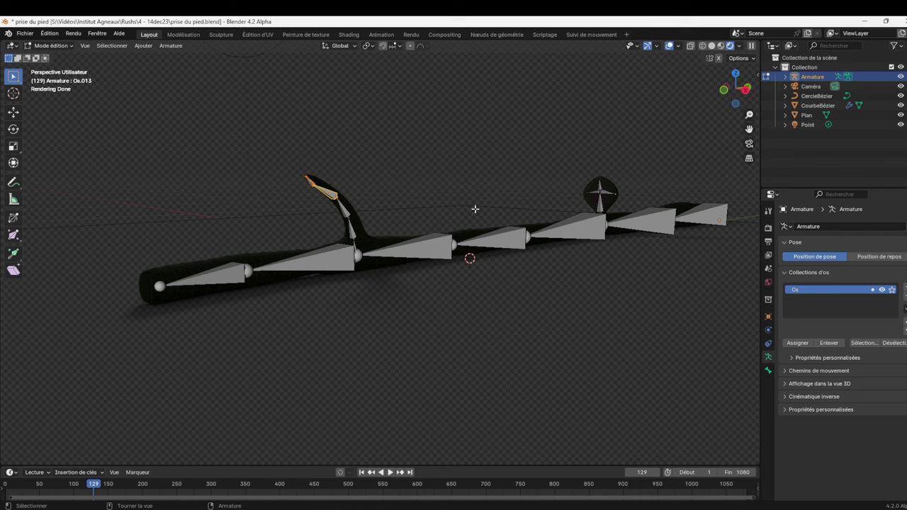
click(53, 45)
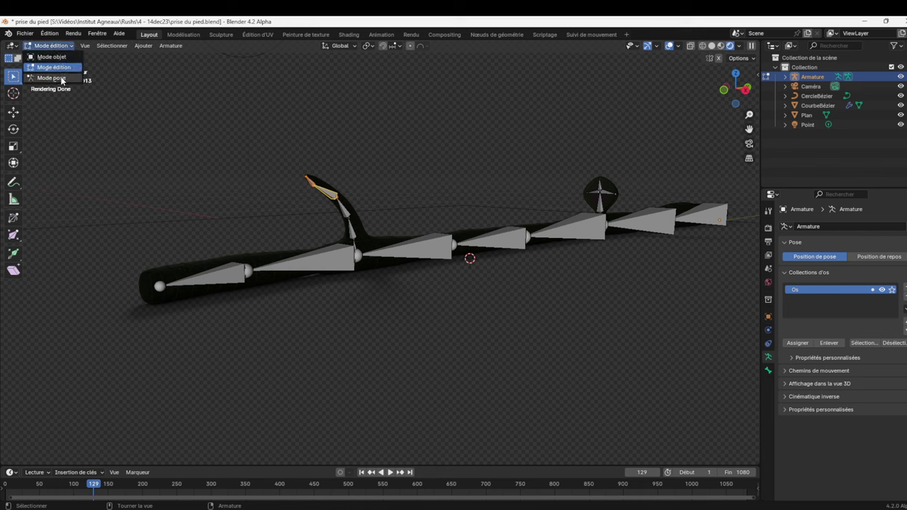
click(63, 78)
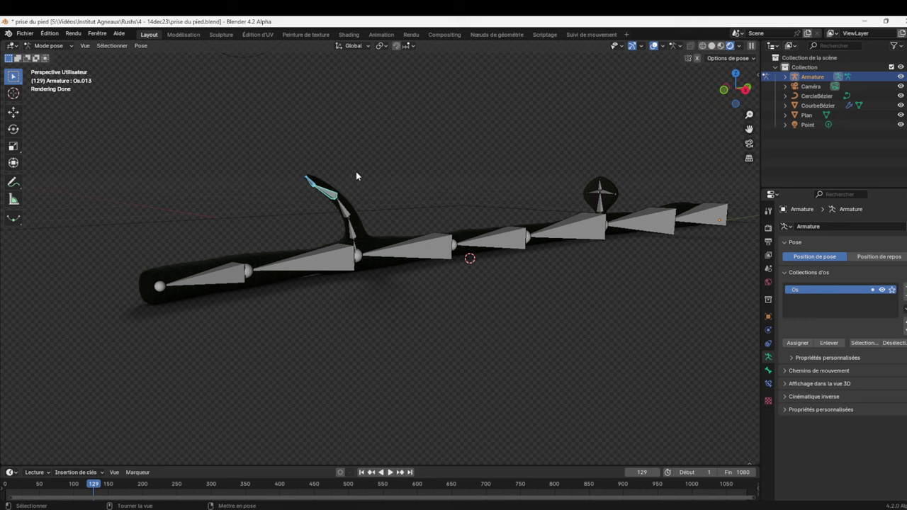
click(311, 182)
click(330, 196)
Add a Damped Track on Os.013 aiming at Os.014, with influence lowered to about 0.35.
key(ctrl)
key(ctrl+shift+c)
click(294, 216)
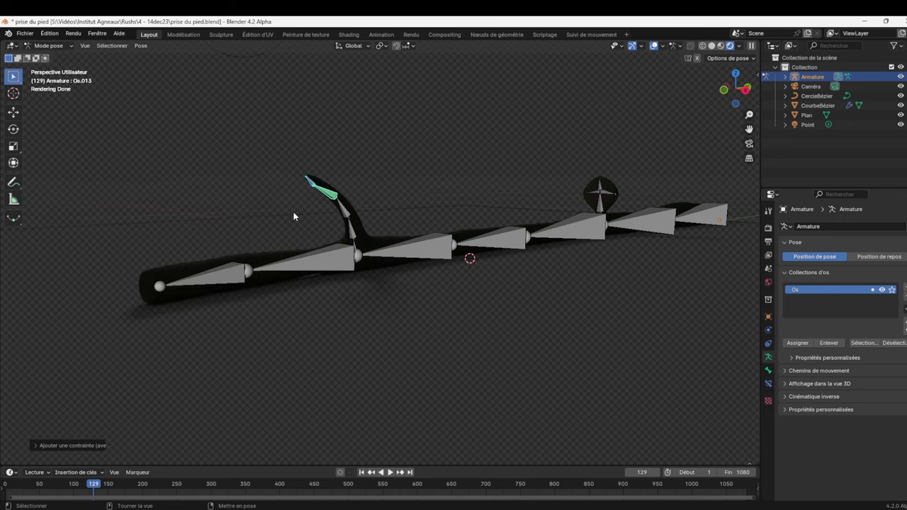
click(768, 370)
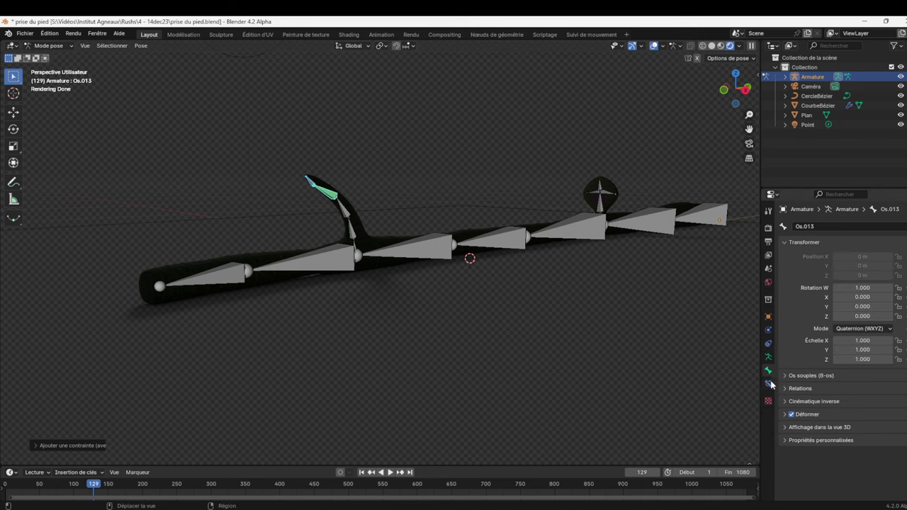
click(768, 383)
drag(884, 311, 854, 309)
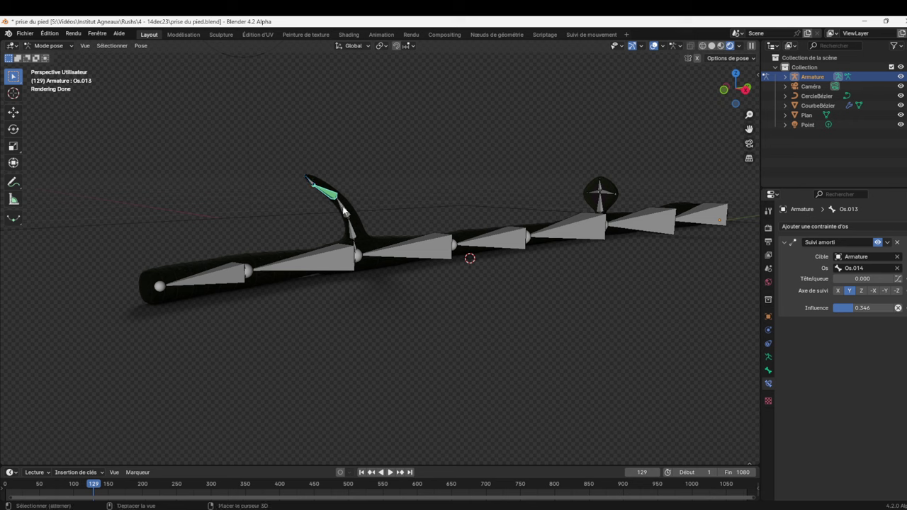
Add a Damped Track on Os.012 aiming at Os.013 with influence 0.457.
shift+click(345, 211)
key(ctrl+shift+c)
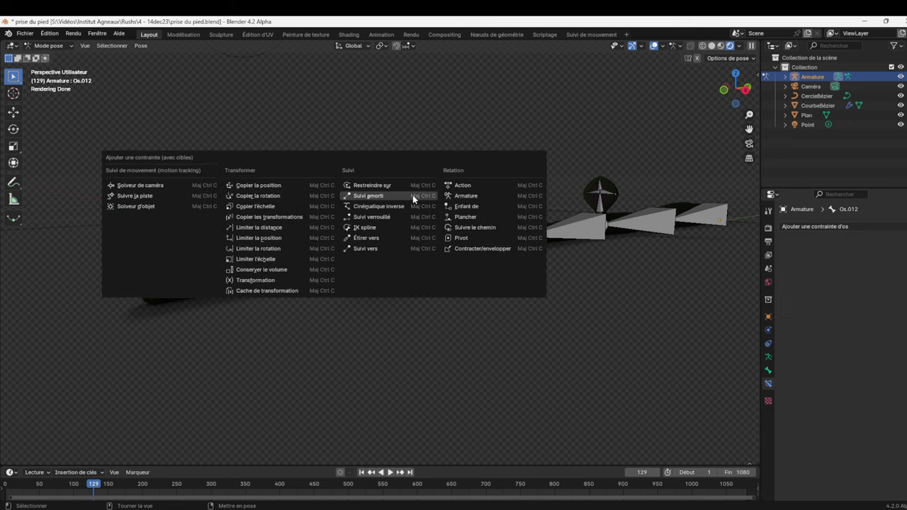
click(412, 194)
drag(878, 308, 854, 307)
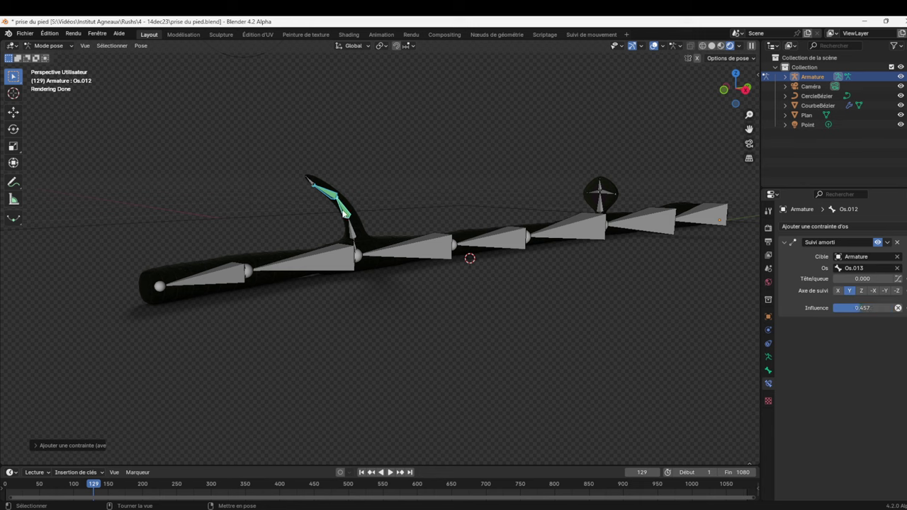
Add a Damped Track on Os.011 aiming at Os.012 with influence 0.748.
click(352, 235)
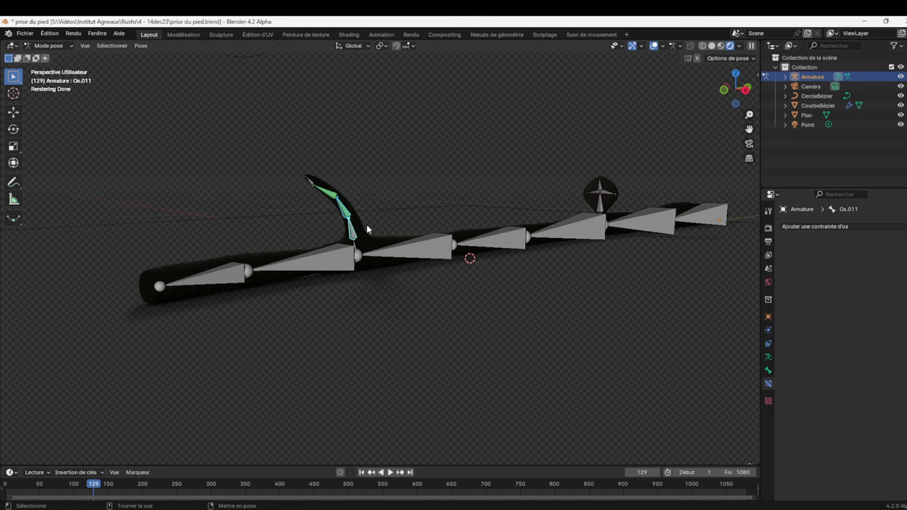
key(ctrl+shift+c)
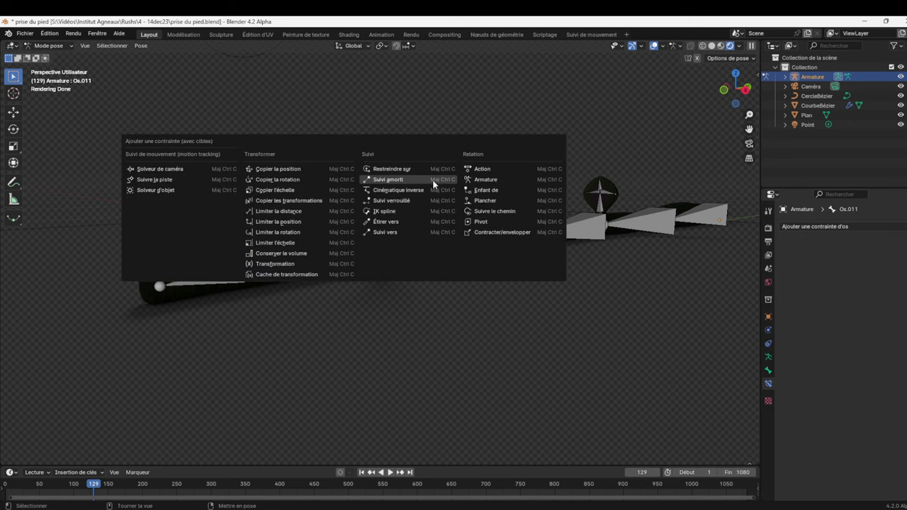
click(431, 181)
drag(878, 310, 857, 311)
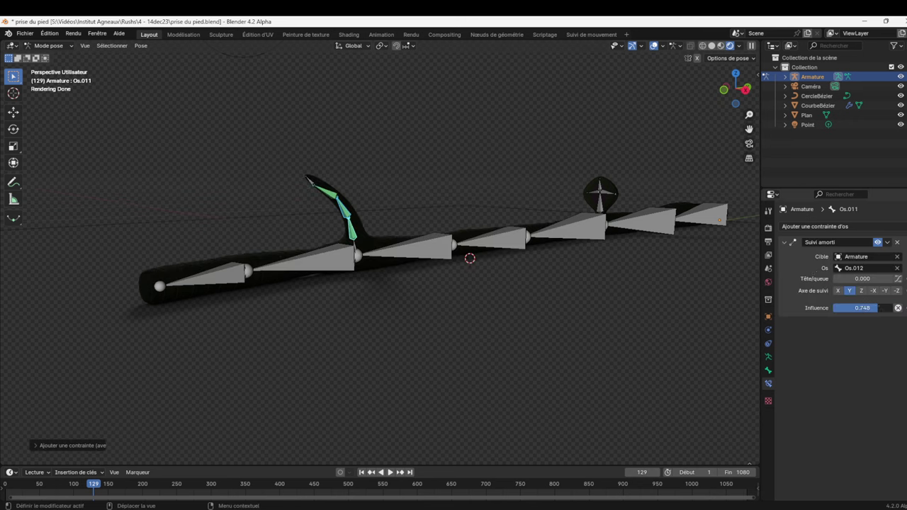
click(601, 193)
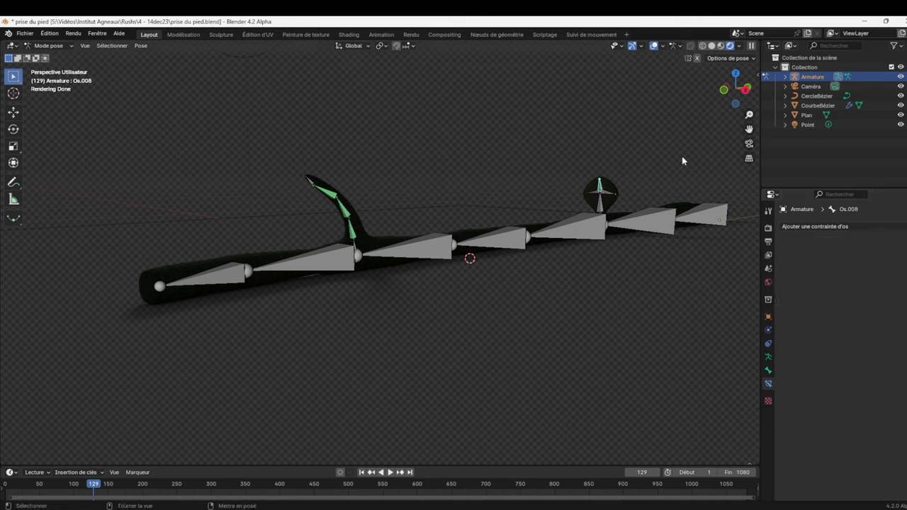
mouse_move(749, 114)
mouse_down()
mouse_move(751, 138)
mouse_move(749, 128)
mouse_up()
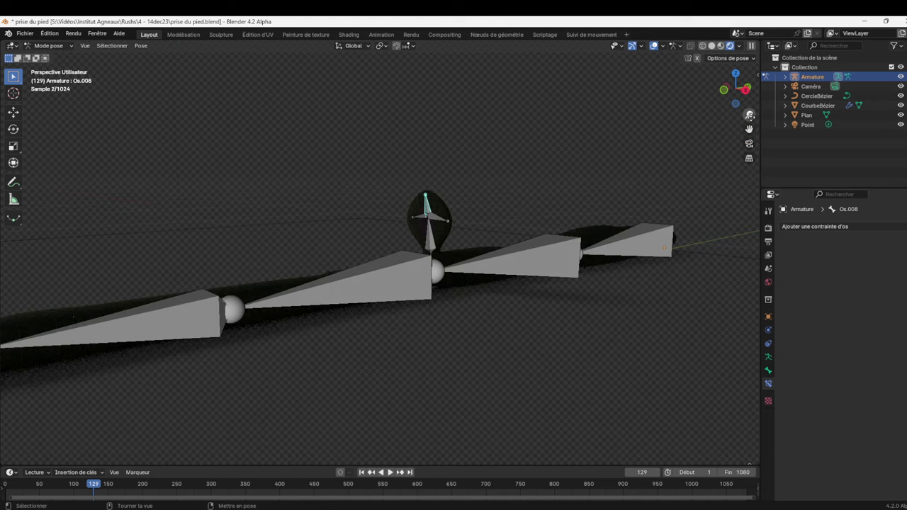
Select the round widget's cross bones Os.008 and Os.015, then switch the armature to Edit Mode.
scroll(553, 185, up, 4)
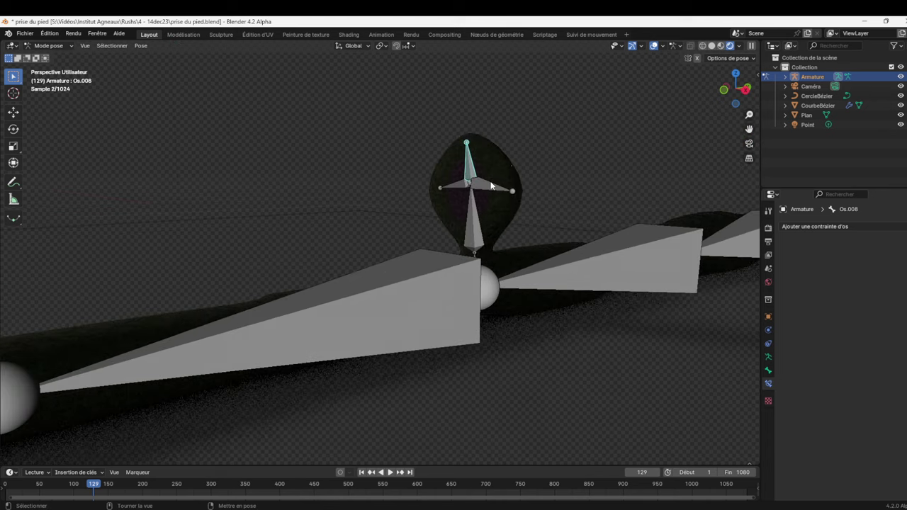
click(488, 186)
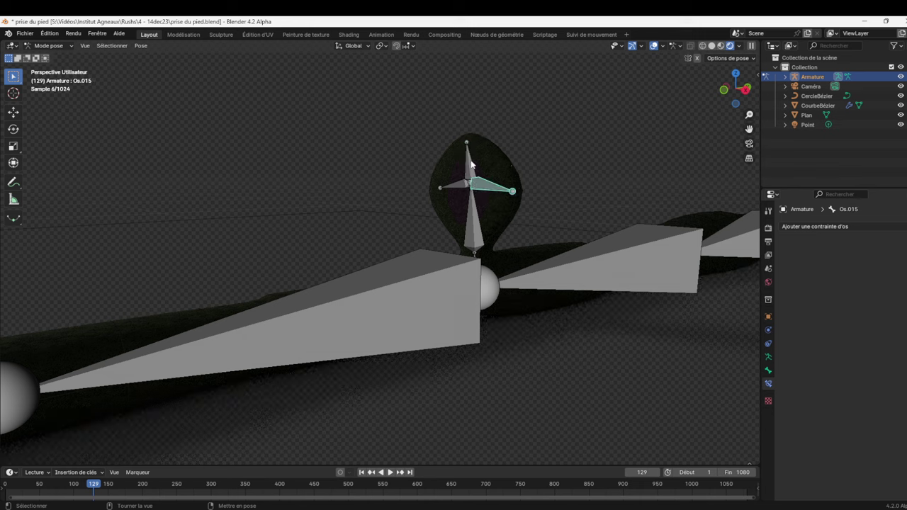
right_click(471, 165)
click(468, 165)
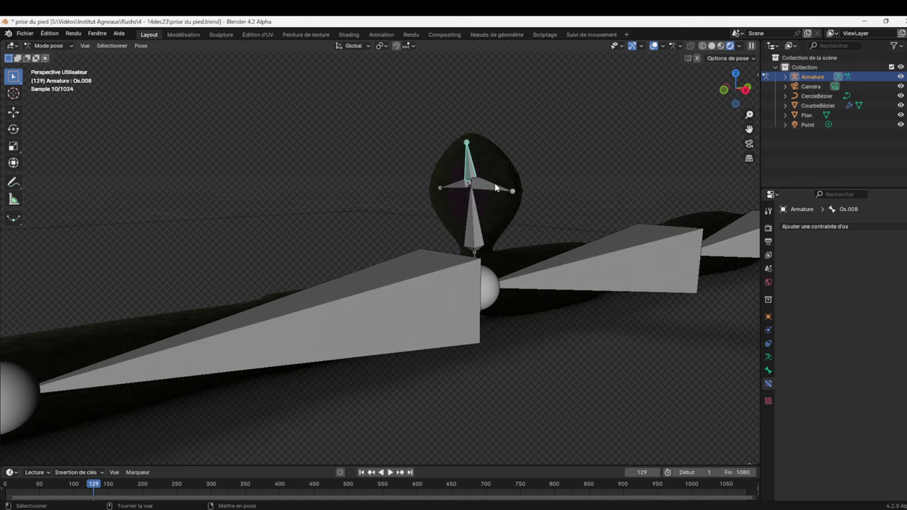
click(473, 185)
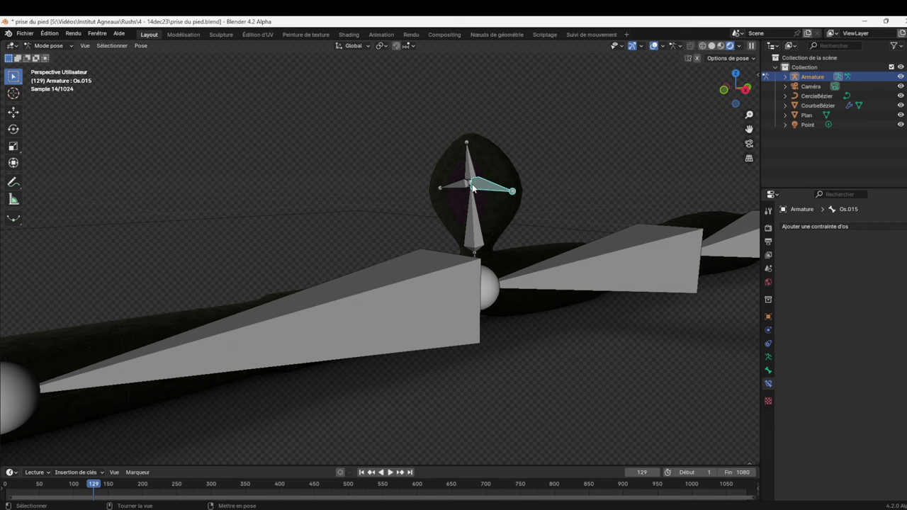
click(47, 45)
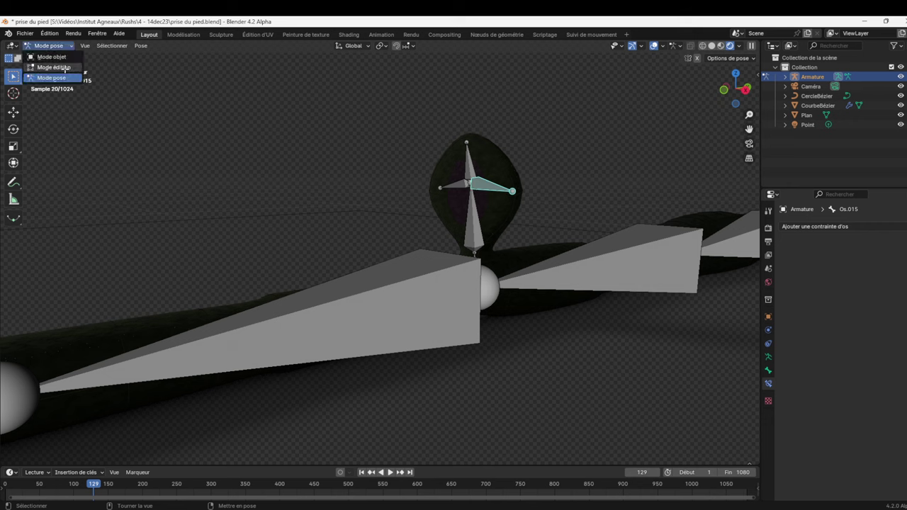
click(65, 67)
right_click(491, 186)
Subdivide the right-hand and left-hand horizontal bones of the round widget's cross.
click(491, 185)
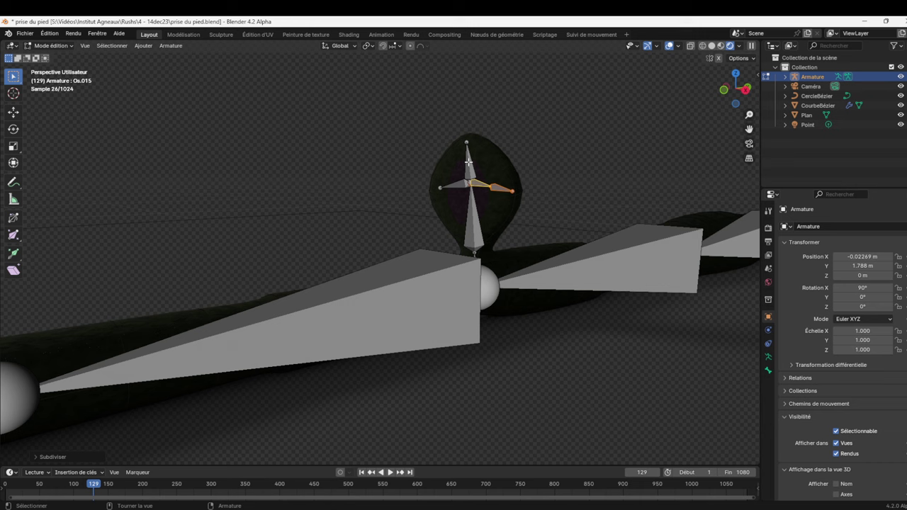
click(477, 170)
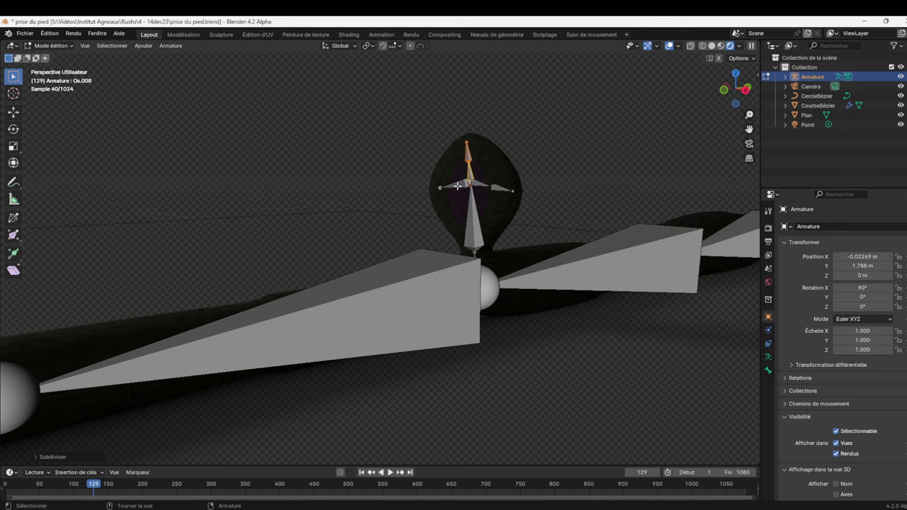
click(458, 185)
right_click(461, 182)
click(460, 181)
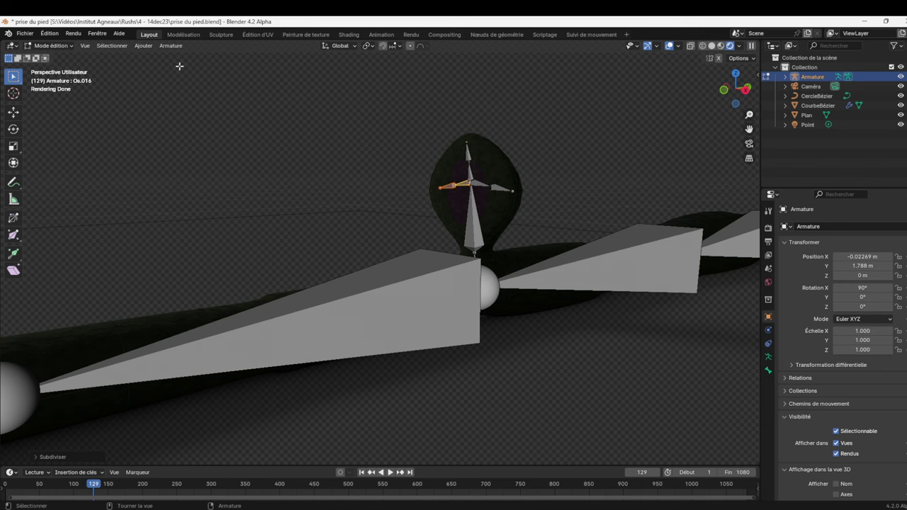
click(61, 45)
In Pose Mode, give Os.008 a Damped Track toward Os.018 with influence about 0.5.
click(51, 77)
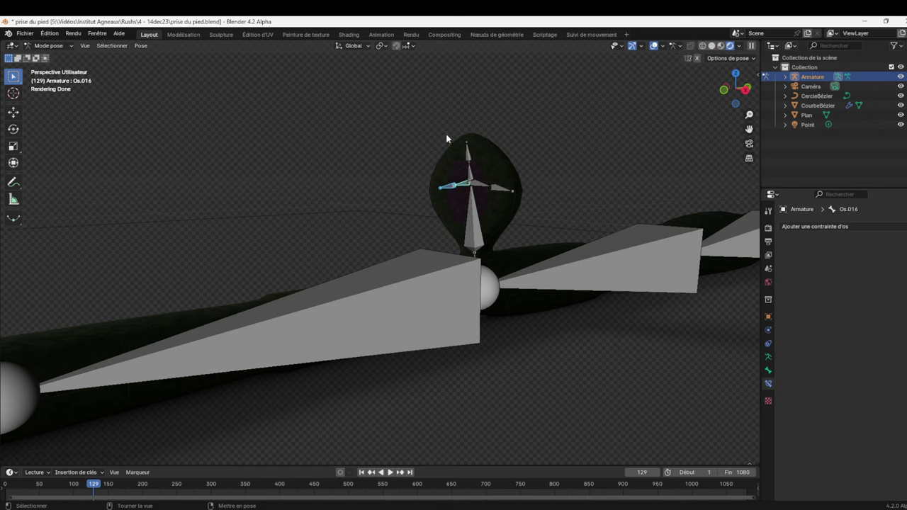
click(467, 154)
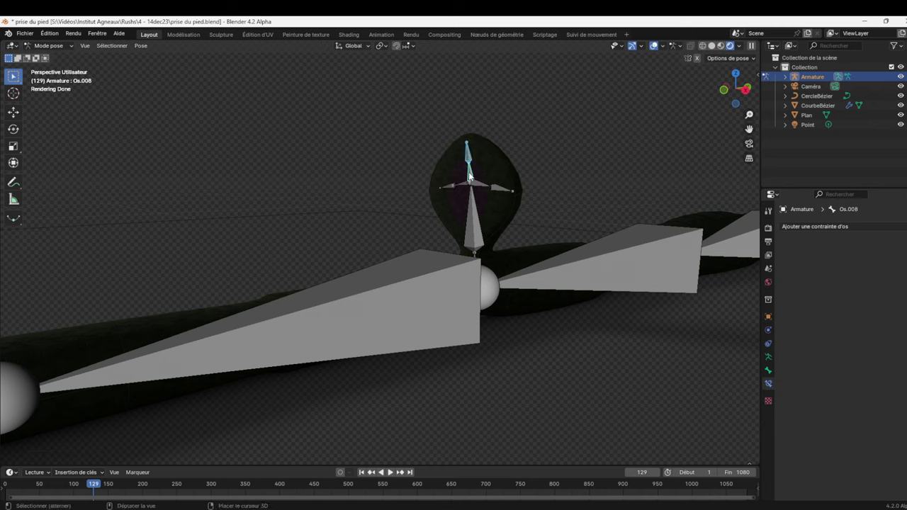
key(ctrl+shift+c)
click(501, 172)
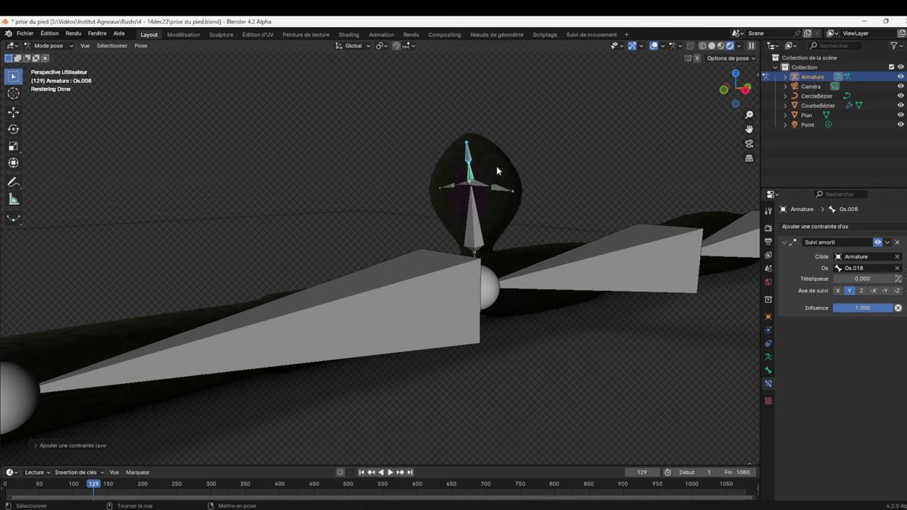
drag(881, 309, 866, 309)
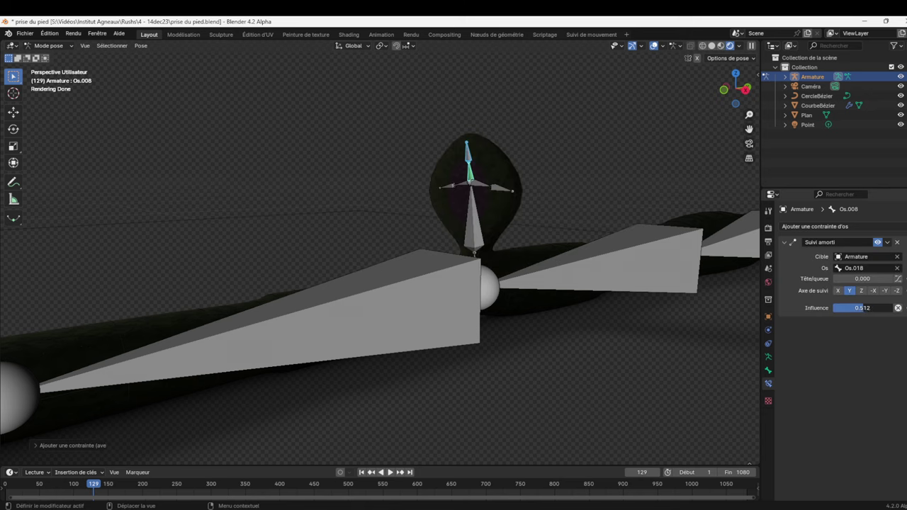
Add Damped Tracks on Os.015 (to Os.017, influence 0.465) and Os.016 (to Os.019, influence 0.386).
click(504, 190)
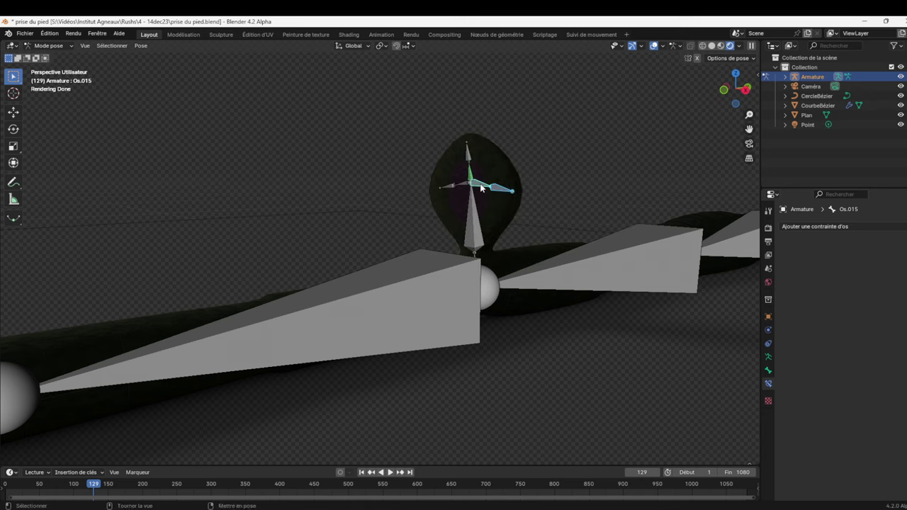
key(ctrl+shift+c)
click(566, 182)
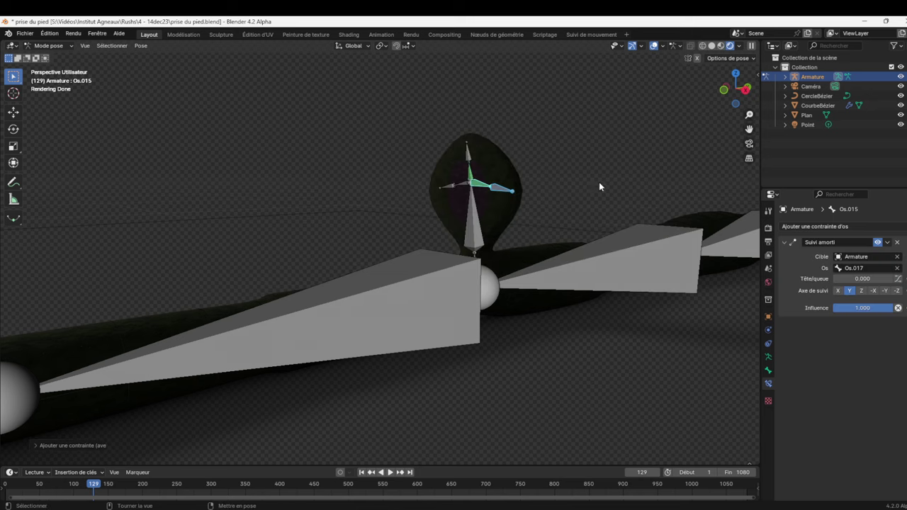
drag(881, 309, 865, 309)
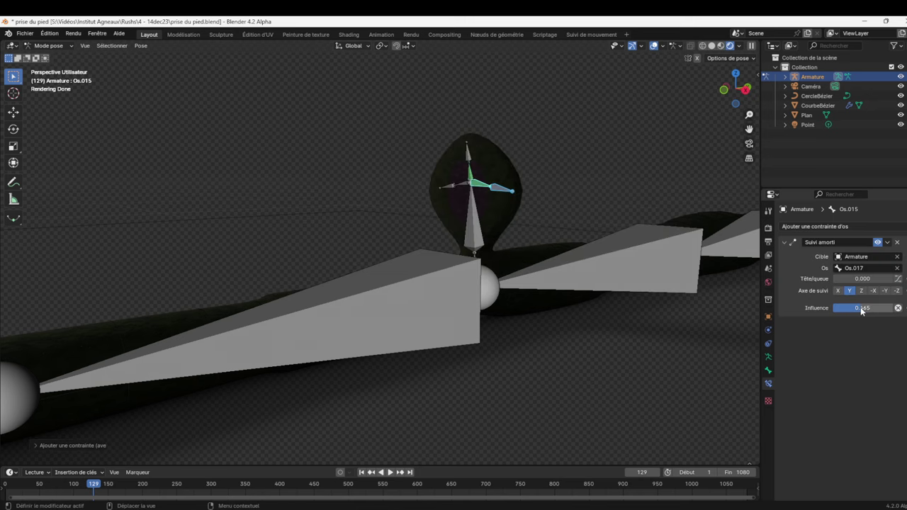
click(448, 189)
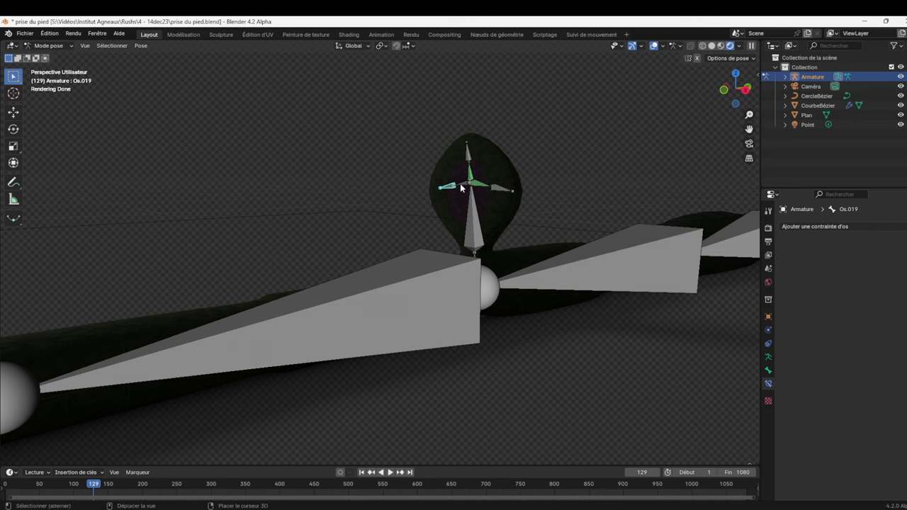
key(ctrl+shift+c)
click(550, 177)
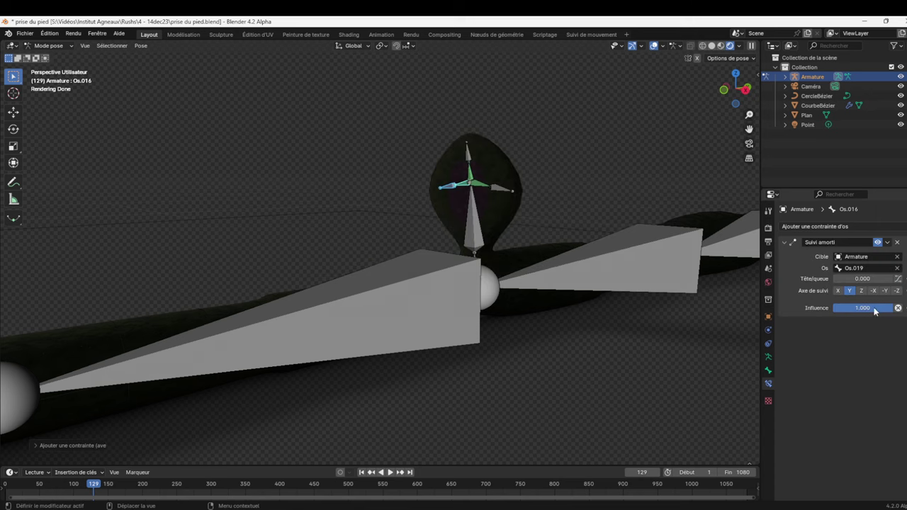
drag(858, 307, 843, 308)
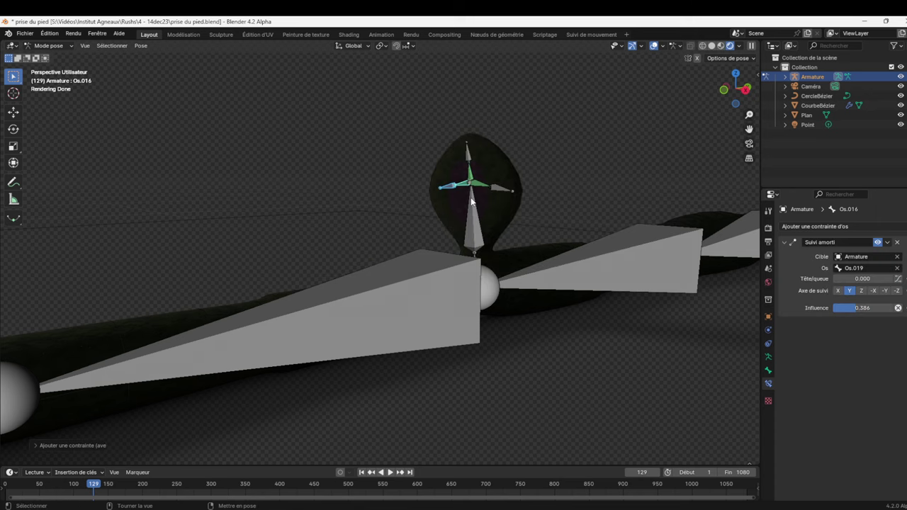
Give Os.007 a Damped Track toward Os.008 with influence 0.346, then select Os.009.
click(474, 204)
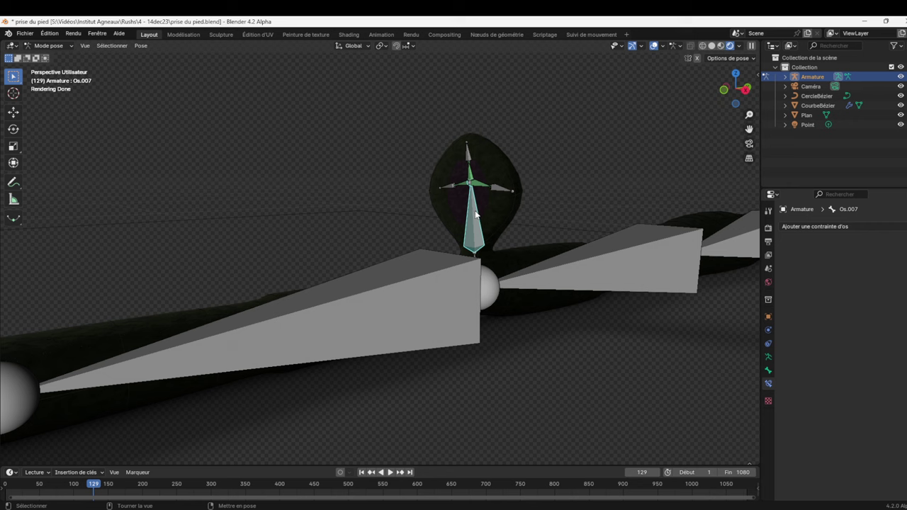
drag(748, 99, 730, 93)
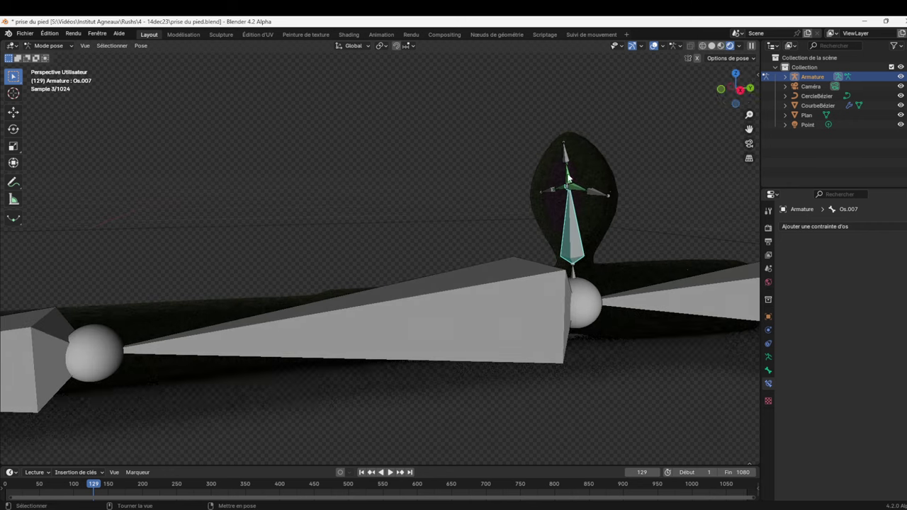
click(567, 178)
key(shift+ctrl+c)
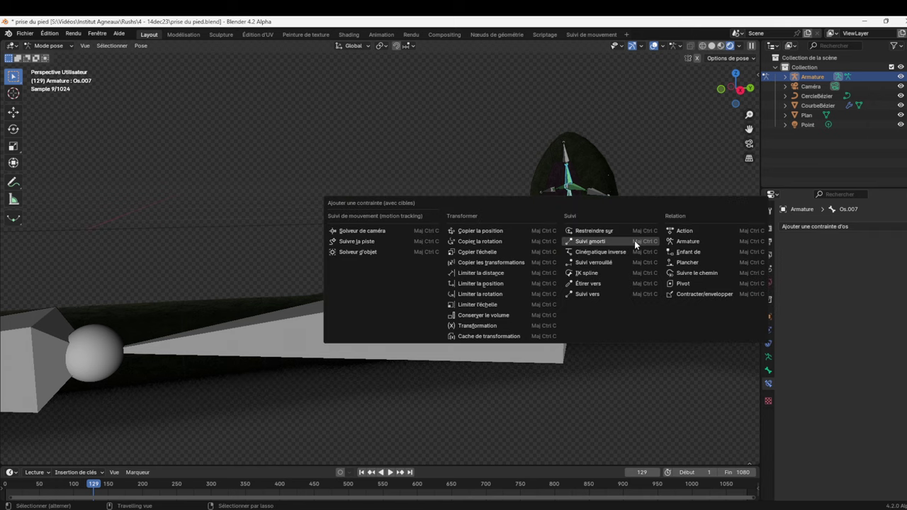
click(634, 240)
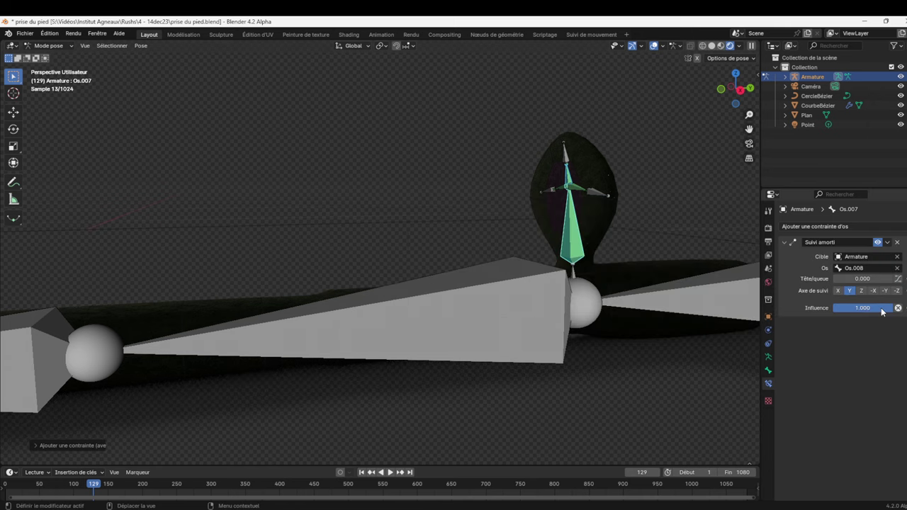
drag(872, 307, 853, 308)
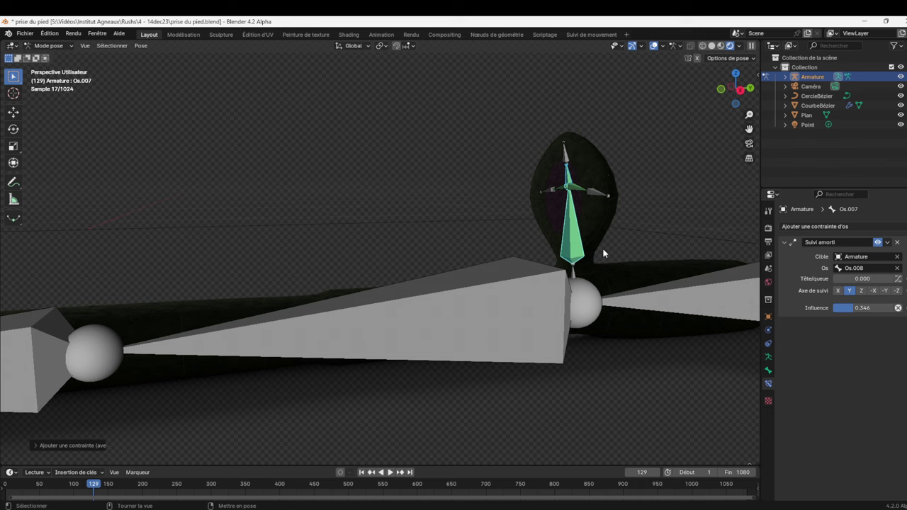
click(570, 261)
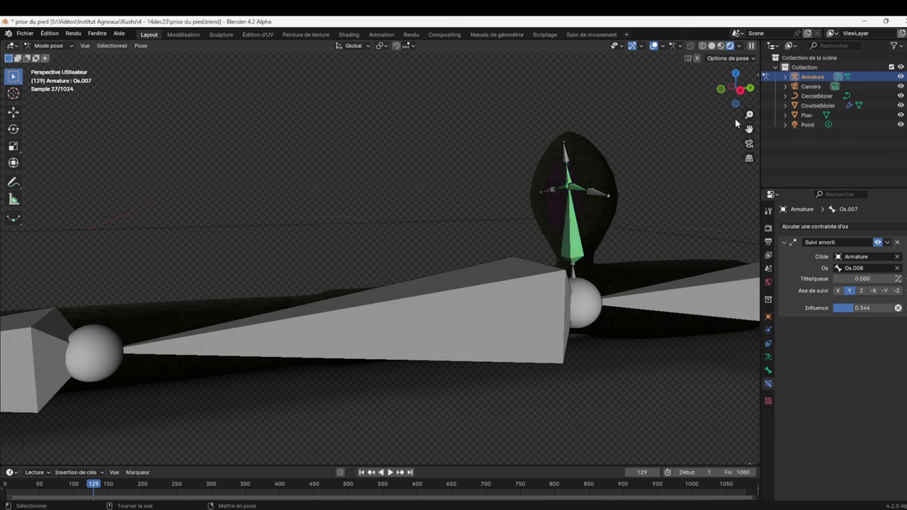
mouse_move(748, 115)
mouse_down()
mouse_move(748, 149)
mouse_move(814, 121)
mouse_up()
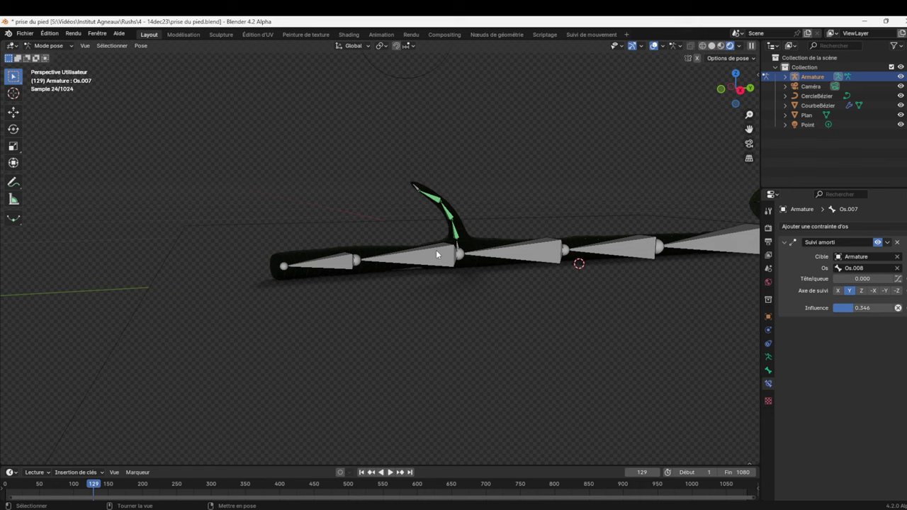
click(527, 253)
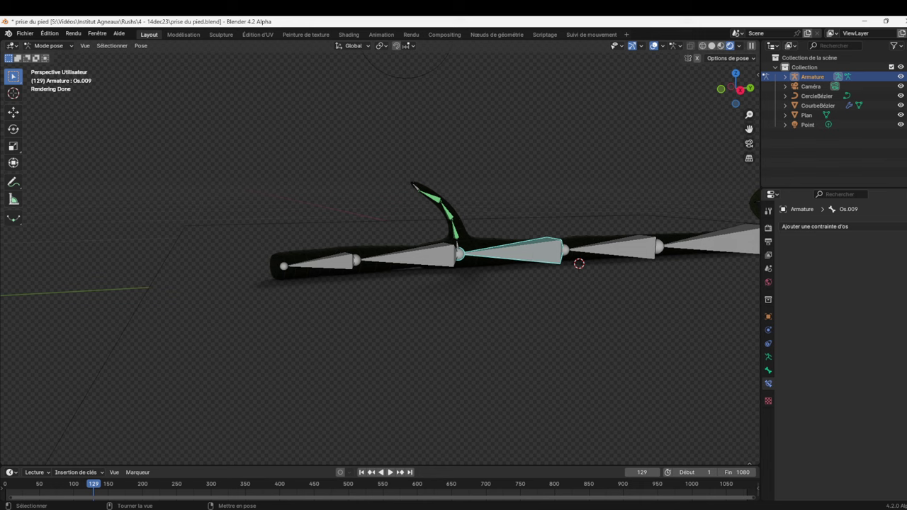
Rotate bone Os.009 about the global X axis to test the rope's bending.
key(r)
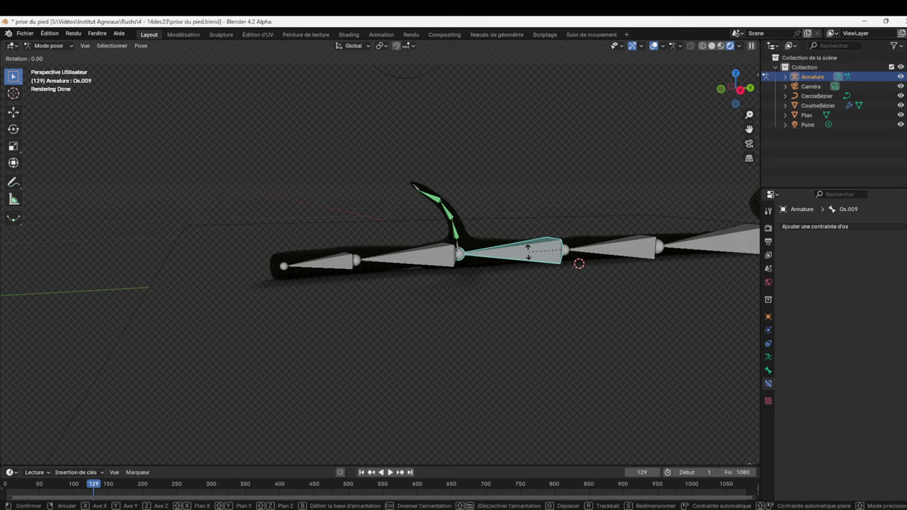
key(Escape)
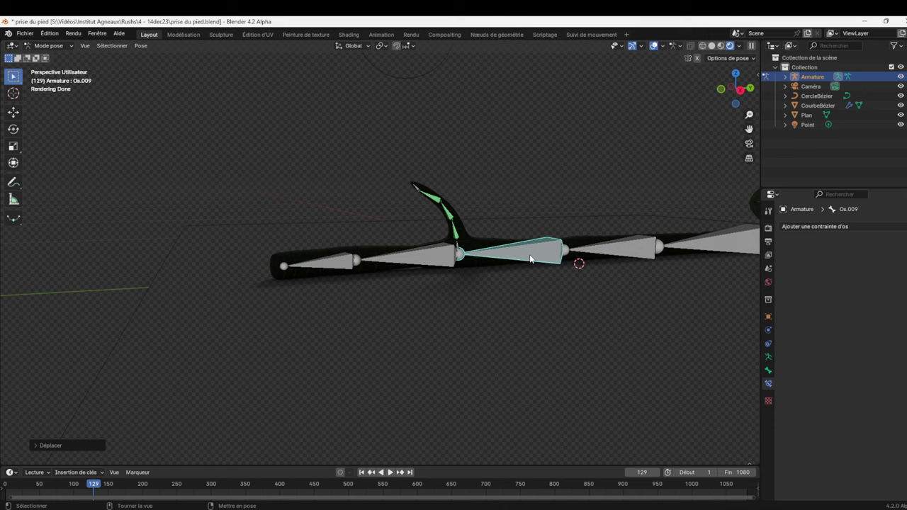
key(r)
key(x)
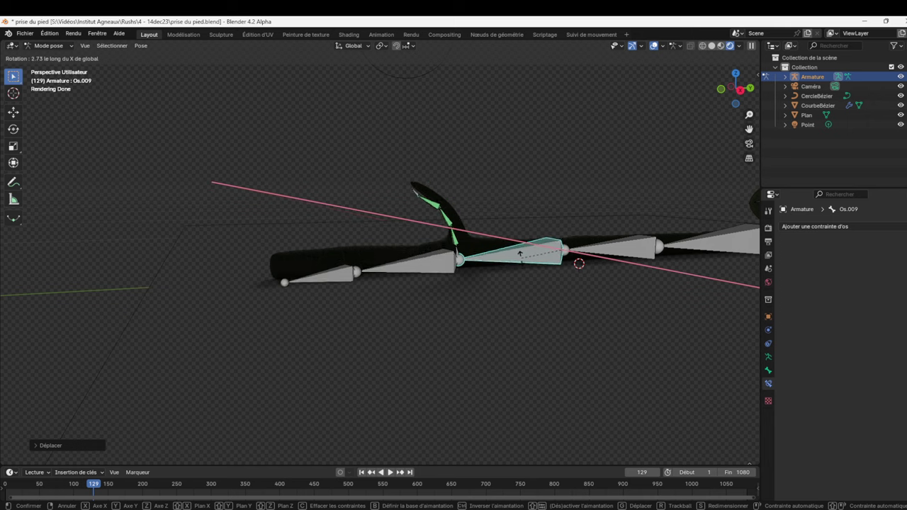
click(520, 257)
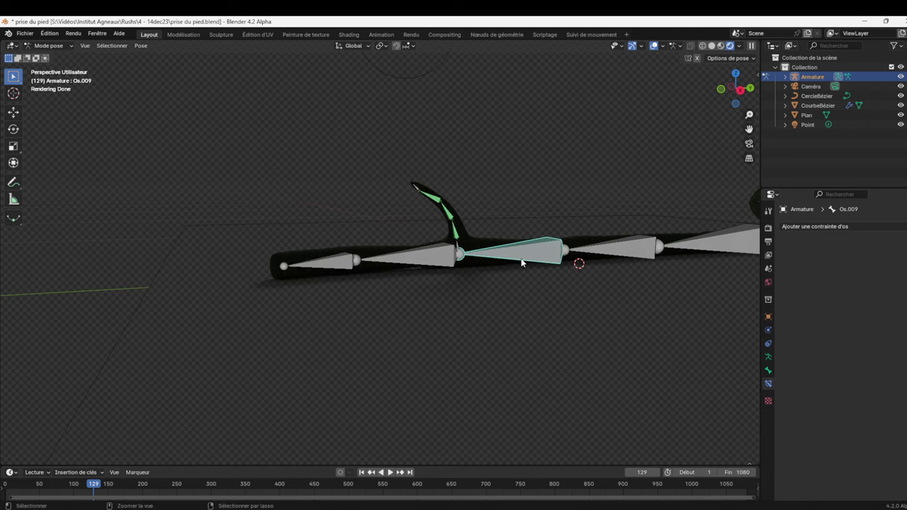
Select the two leftmost bones, with Os.004 as the active bone.
click(415, 262)
click(342, 264)
shift+click(422, 255)
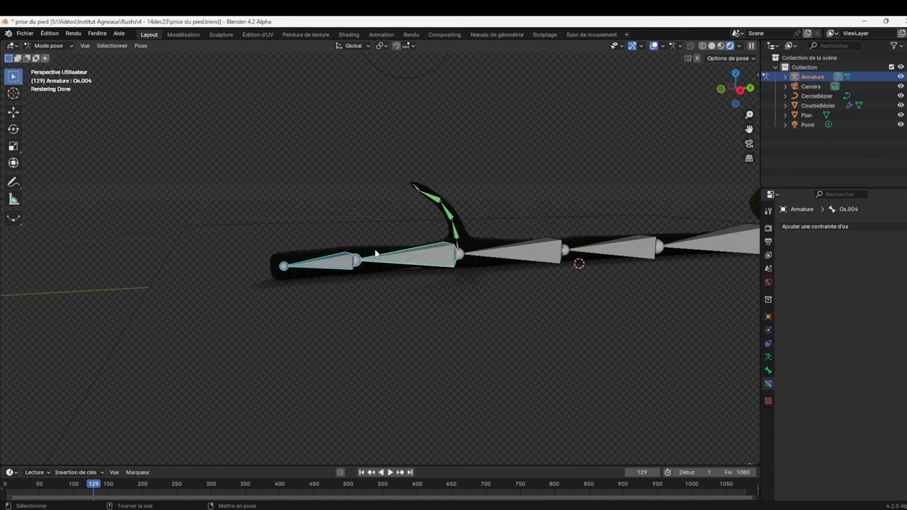
Add a Damped Track on Os.004 aiming at Os.005 with influence 0.512.
key(ctrl+shift+c)
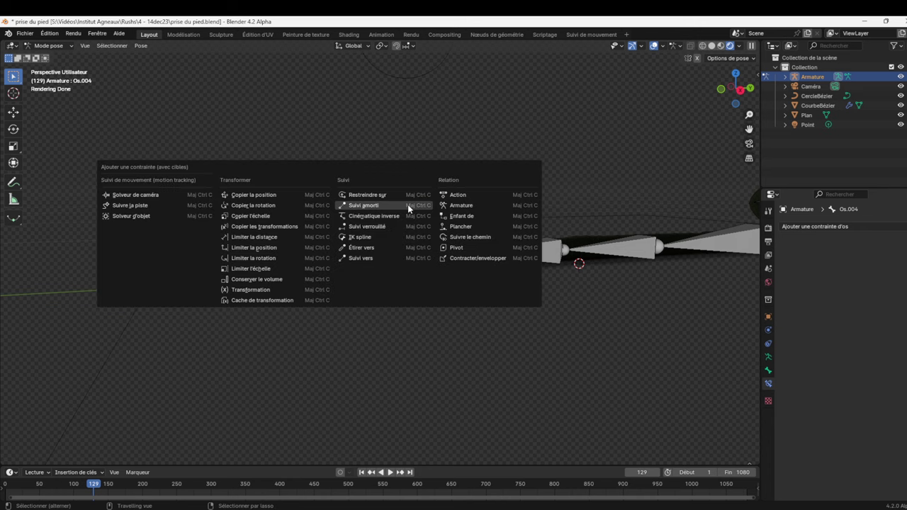
click(408, 205)
drag(884, 307, 864, 307)
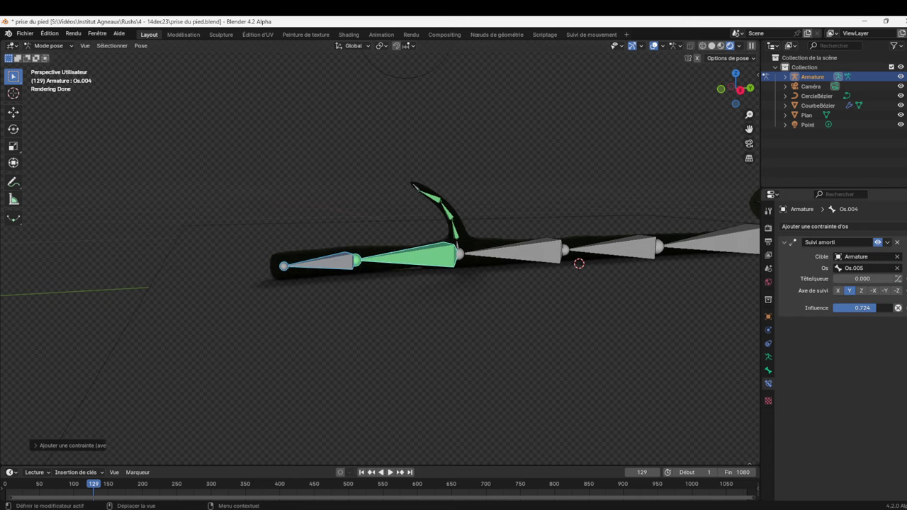
click(534, 336)
mouse_move(749, 129)
mouse_down()
mouse_move(543, 172)
mouse_move(590, 250)
mouse_up()
click(579, 258)
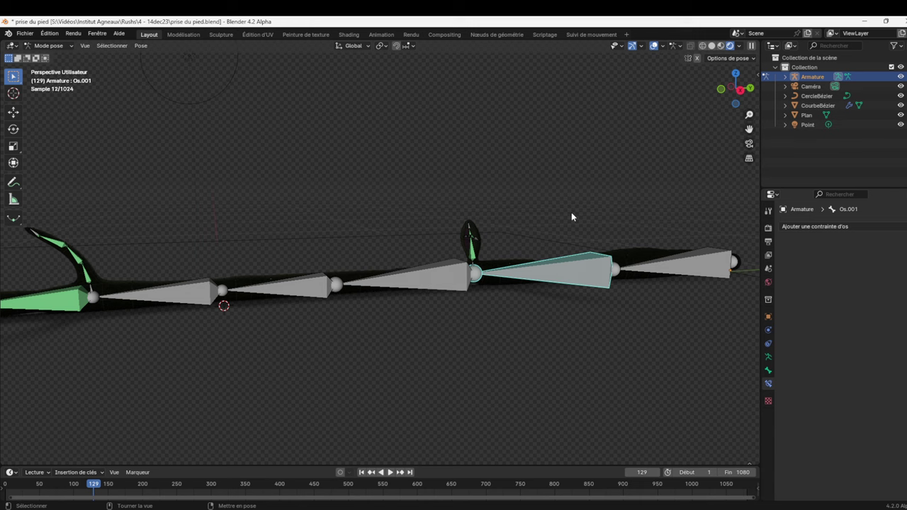
Try rotating Os.001 about global X, cancel it, and zoom in on the bone chain.
key(r)
key(x)
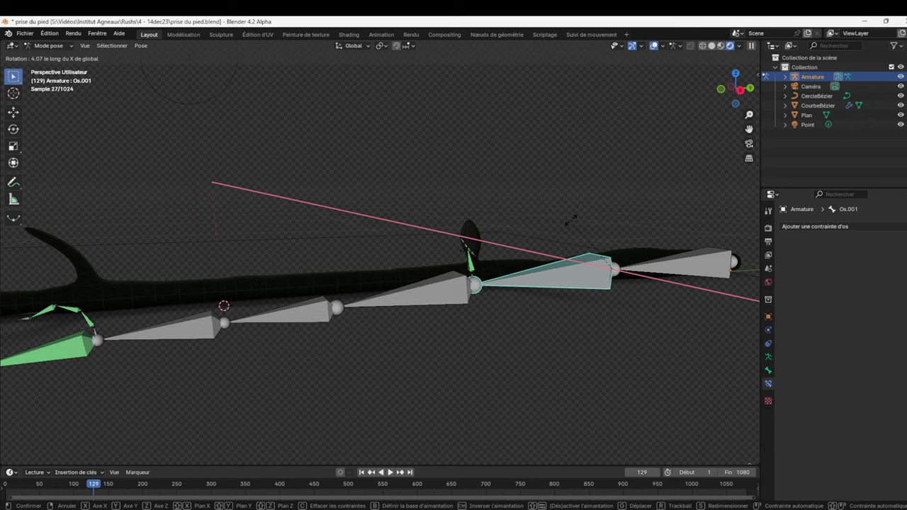
right_click(571, 241)
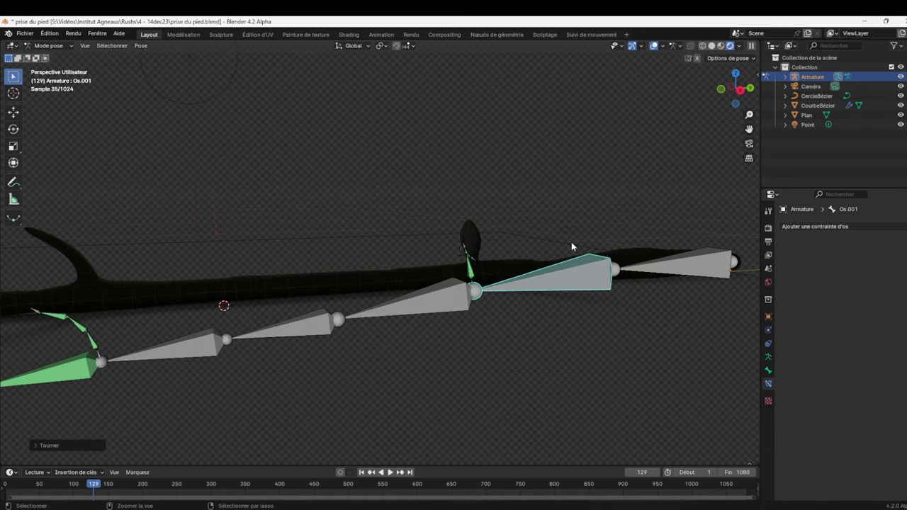
mouse_move(748, 115)
mouse_down()
mouse_move(749, 99)
mouse_move(585, 141)
mouse_up()
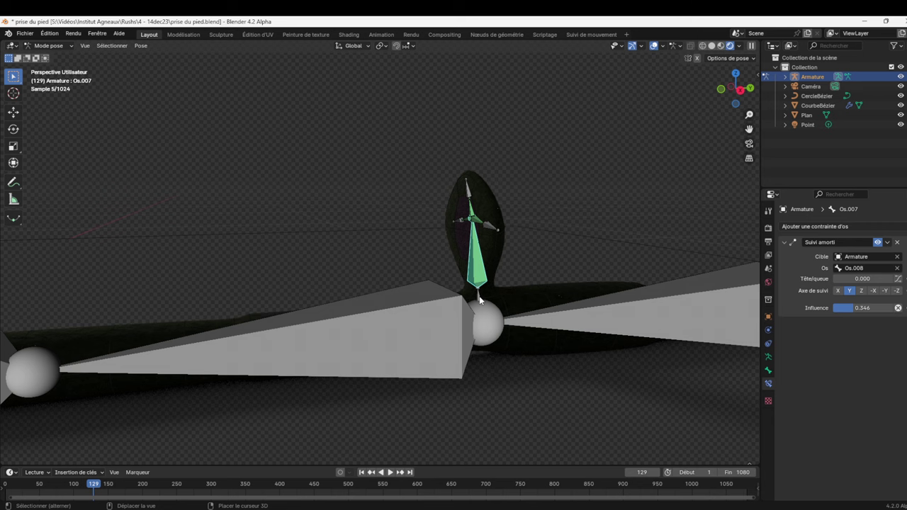
Give Os.006 a Damped Track toward Os.007 with influence about 0.748.
click(559, 265)
key(ctrl+shift+c)
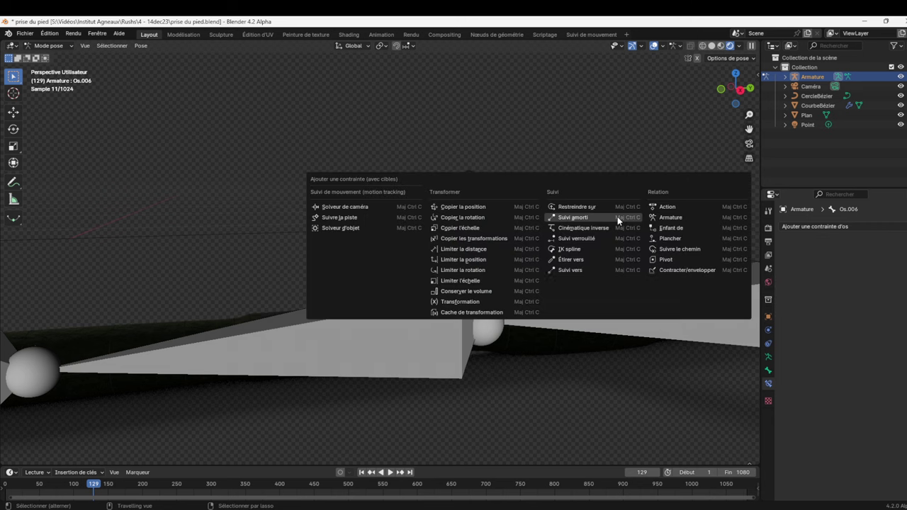
click(617, 216)
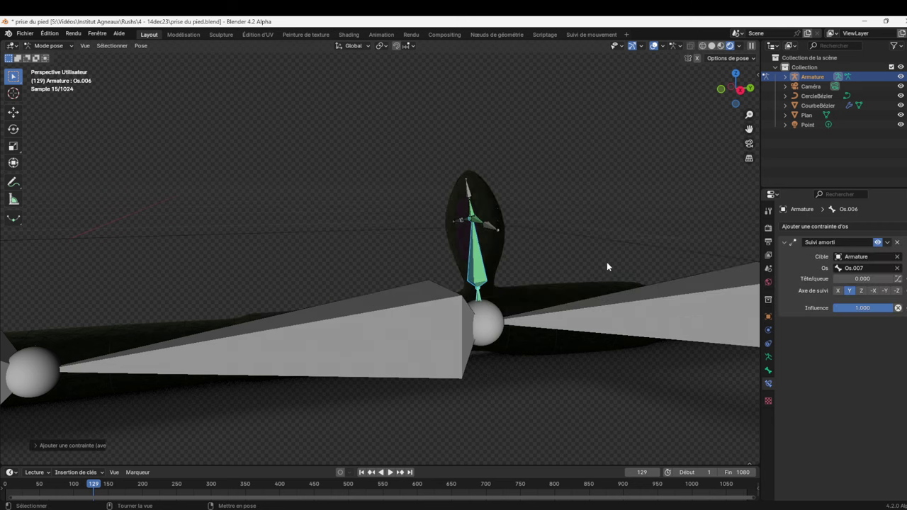
drag(876, 308, 644, 308)
click(639, 310)
middle_drag(639, 309, 595, 236)
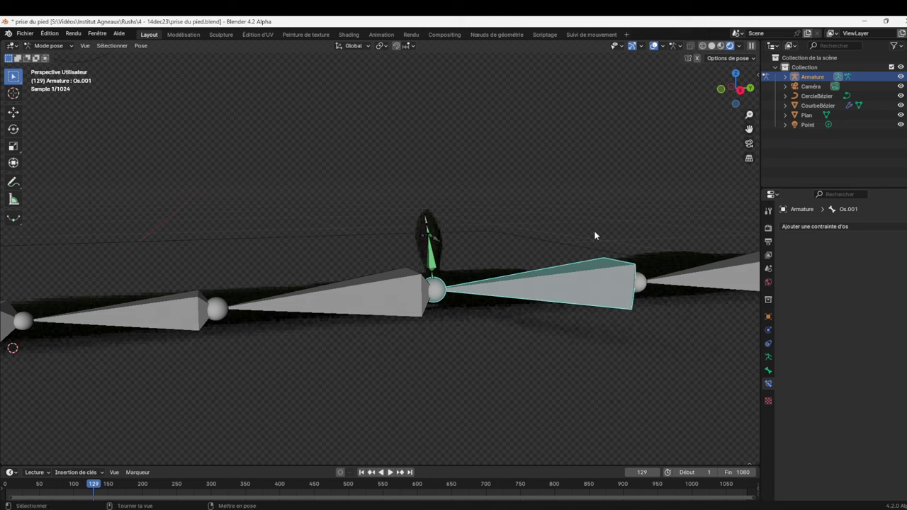
Rotate bone Os.001 around the global X axis.
key(r)
key(x)
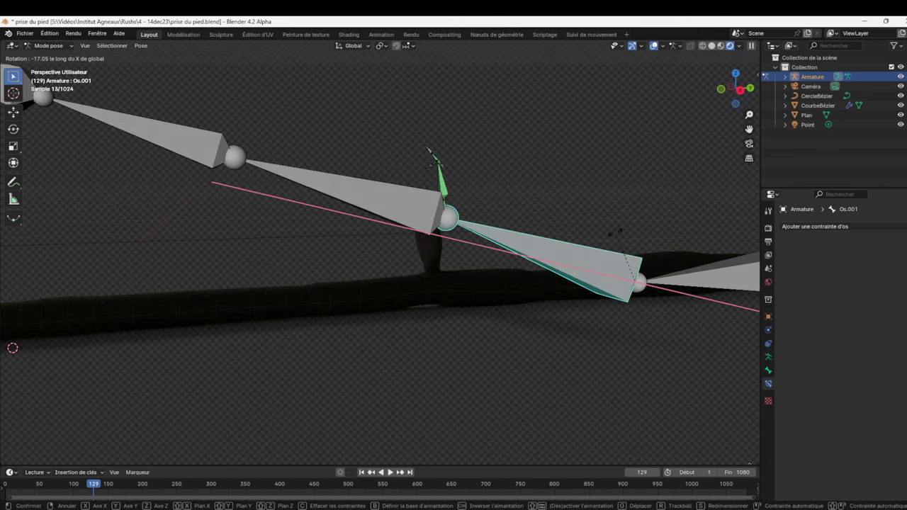
click(614, 240)
Undo the rotation twice so the bones lie straight, and zoom out over the chain.
key(ctrl+z)
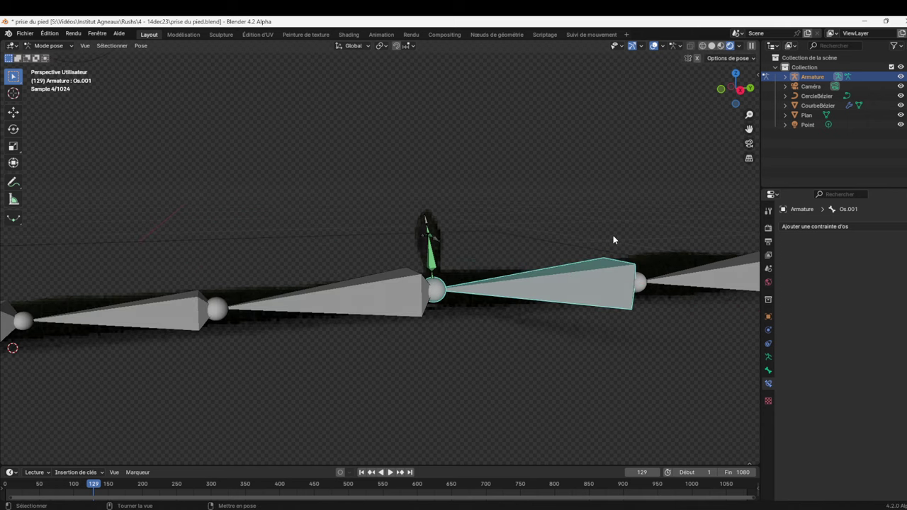
key(ctrl+z)
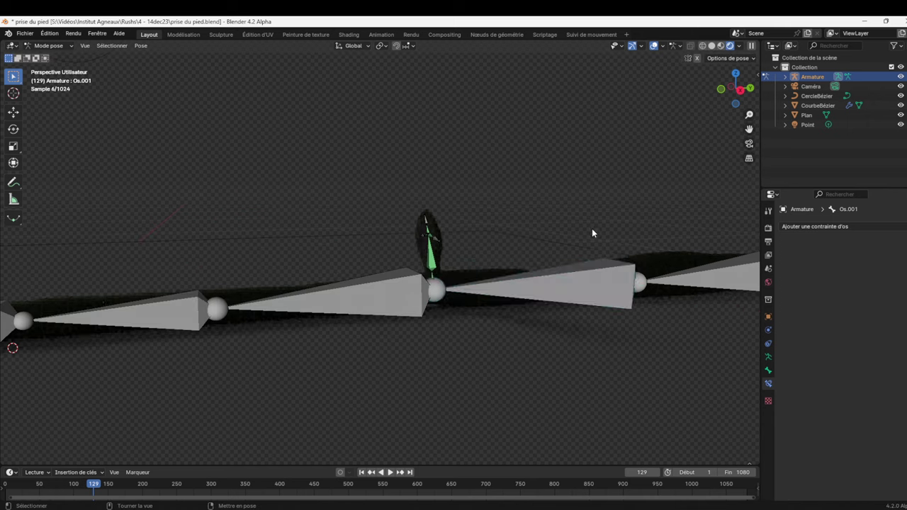
mouse_move(749, 115)
mouse_down()
mouse_move(715, 106)
mouse_move(730, 92)
mouse_up()
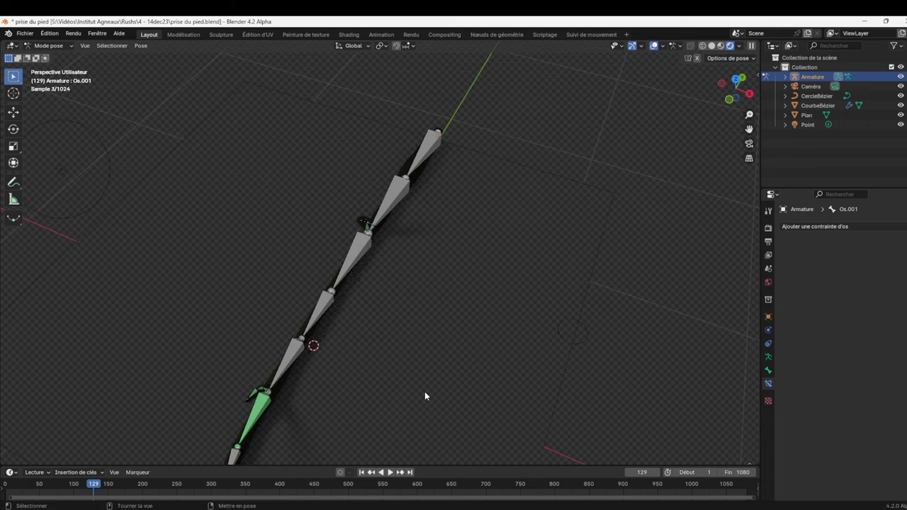
From top view, inspect the lowest, next and top bones, then return to the camera view.
key(KP_7)
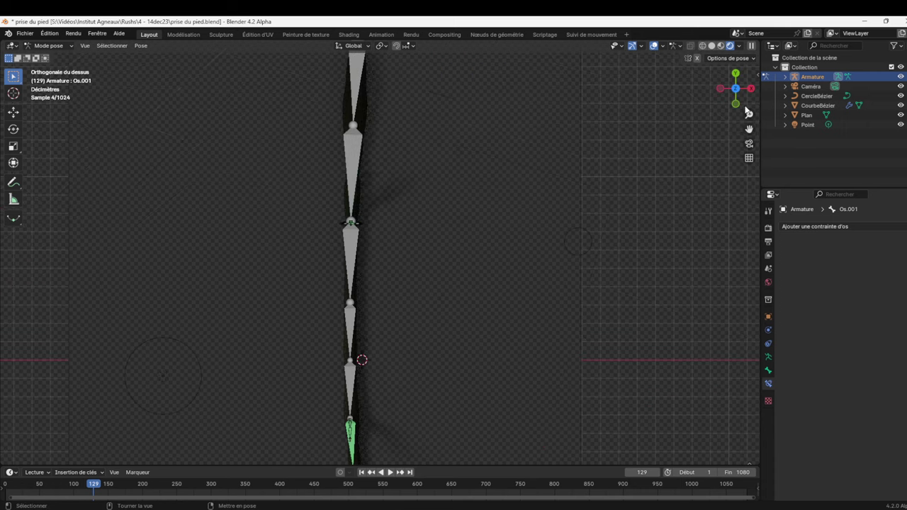
scroll(362, 418, down, 2)
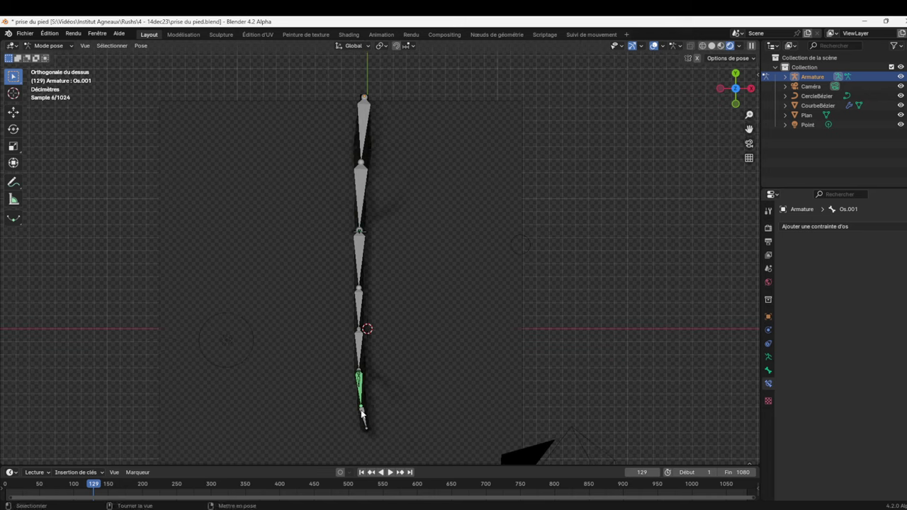
click(359, 351)
click(361, 307)
click(363, 140)
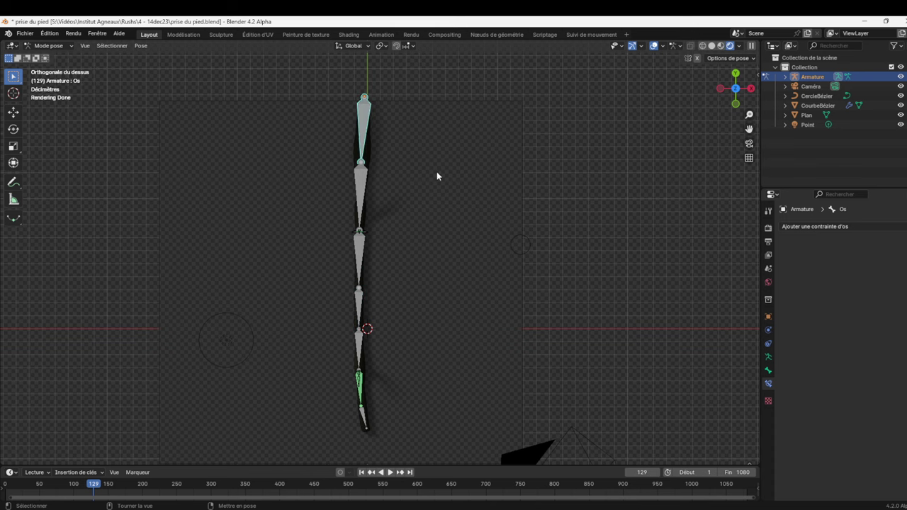
drag(745, 107, 743, 105)
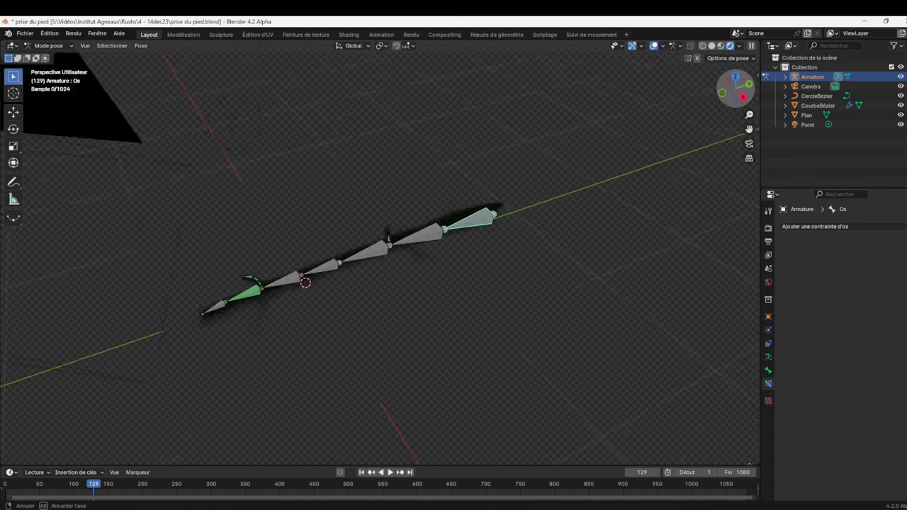
key(KP_0)
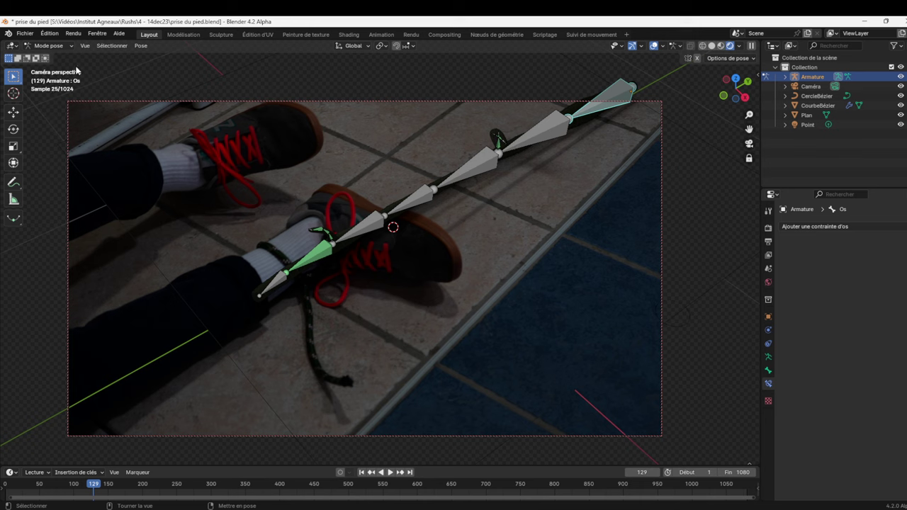
Switch to Object Mode, select the rope curve plus armature, then deselect everything.
key(ctrl+Tab)
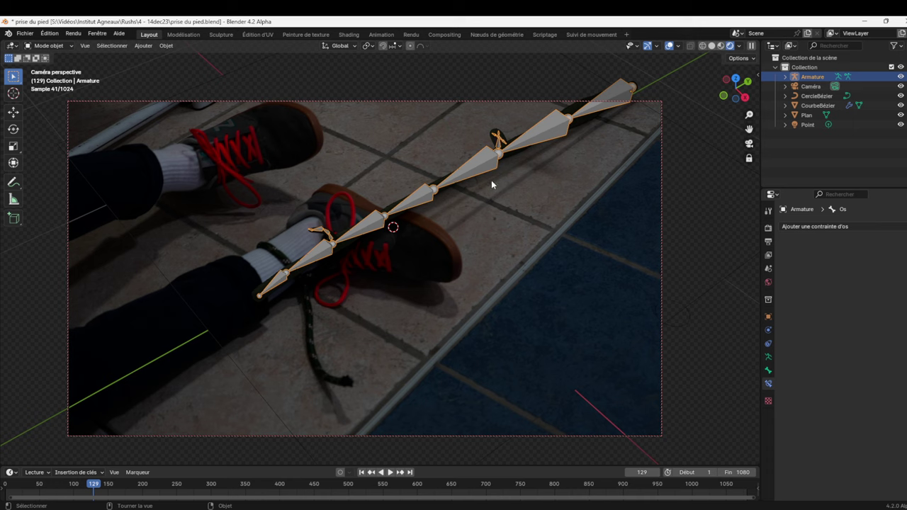
click(588, 120)
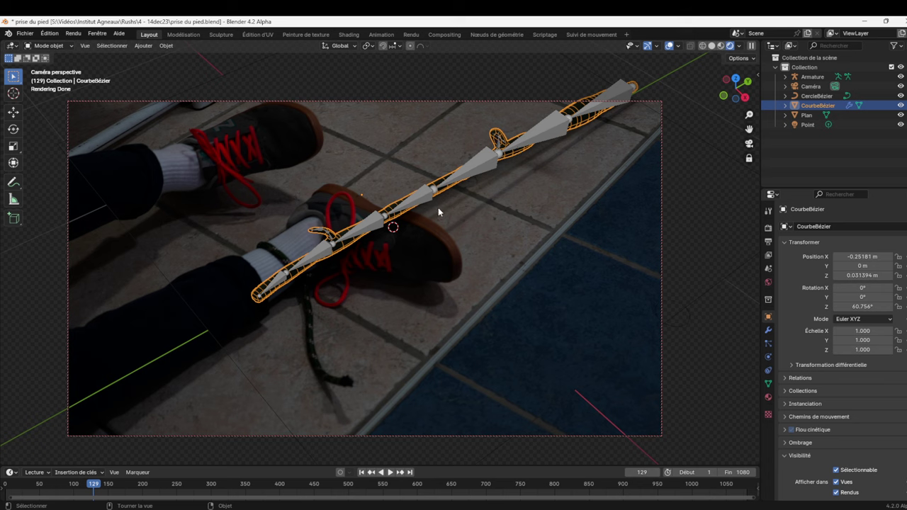
shift+click(478, 172)
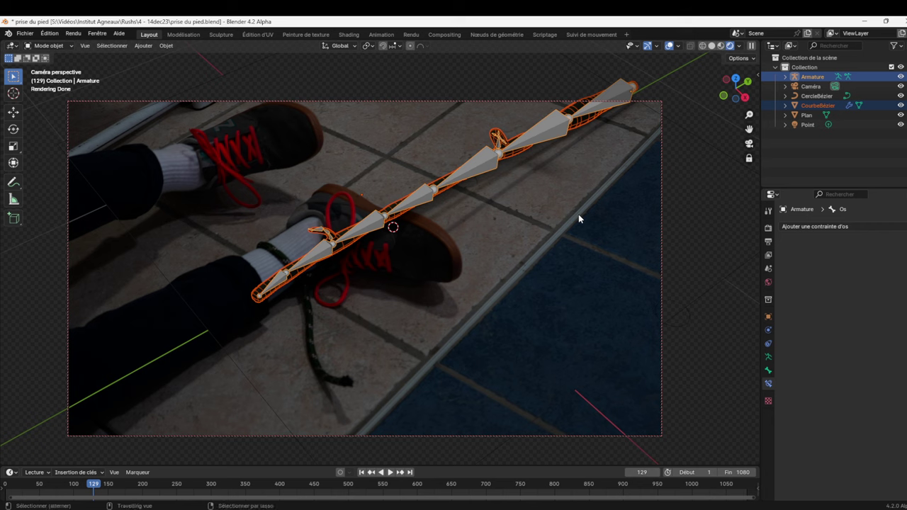
click(501, 239)
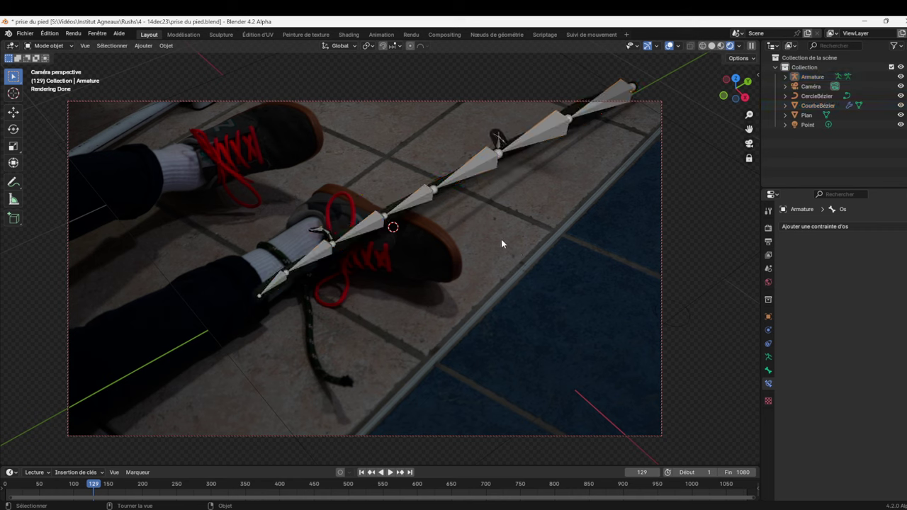
Parent the rope curve to the armature With Automatic Weights, then reselect the armature.
click(484, 161)
click(497, 163)
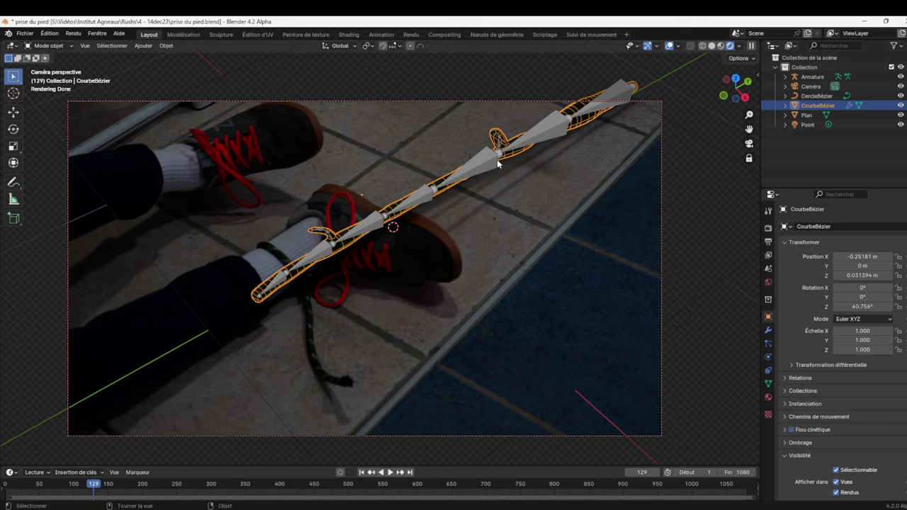
shift+click(486, 164)
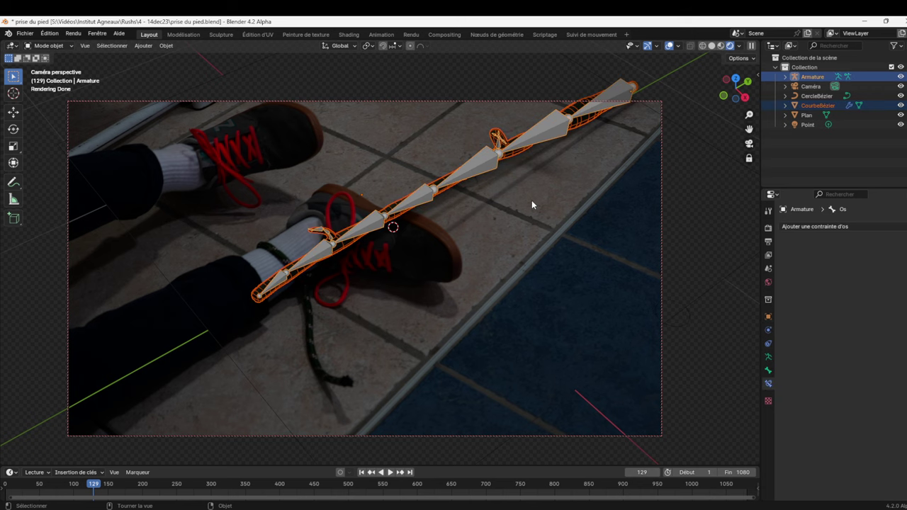
key(ctrl+p)
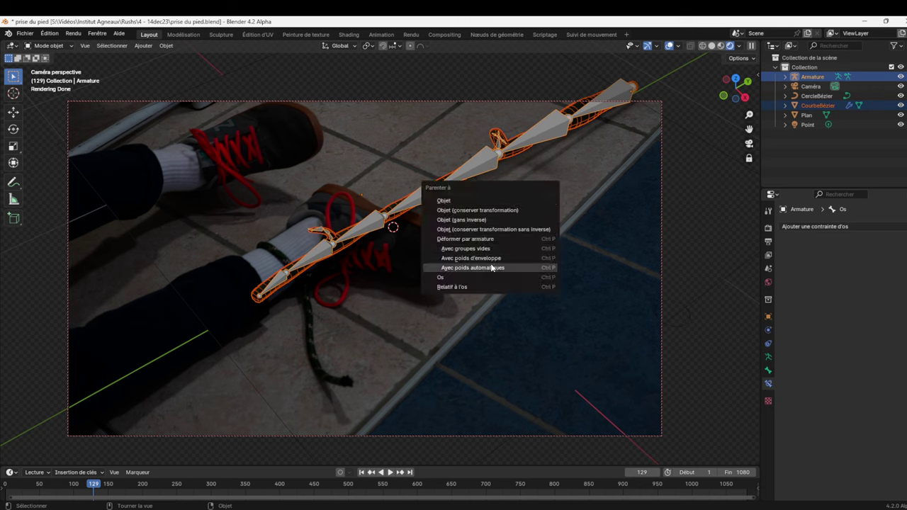
click(490, 267)
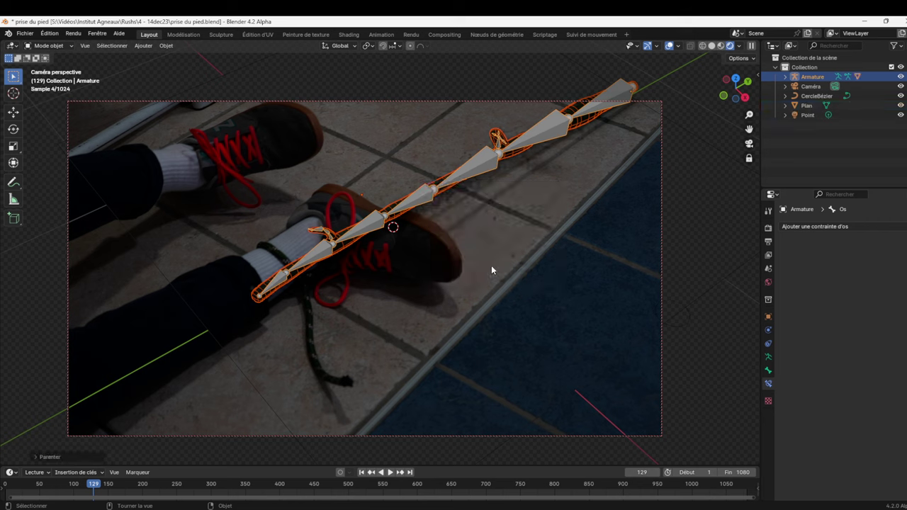
click(601, 98)
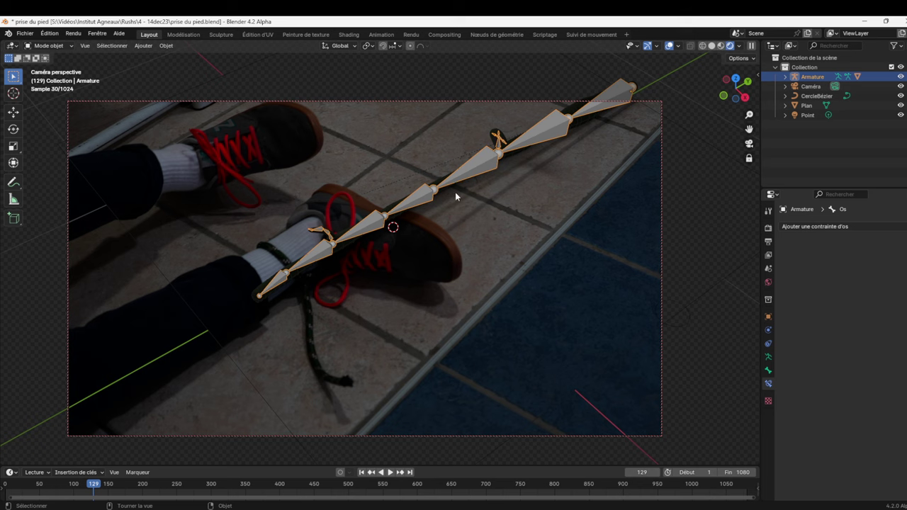
click(48, 45)
In Pose Mode, rotate bone Os.009 slightly from top view, then hide the armature in camera view.
click(43, 78)
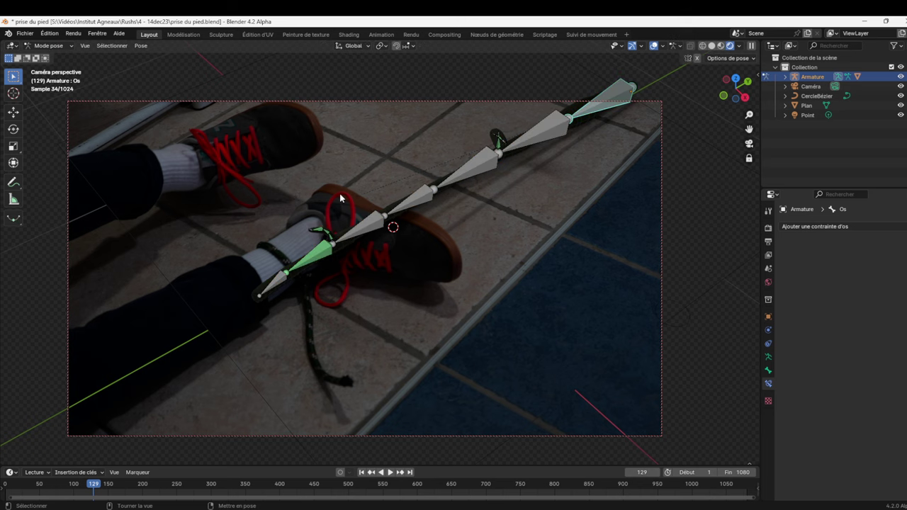
click(359, 236)
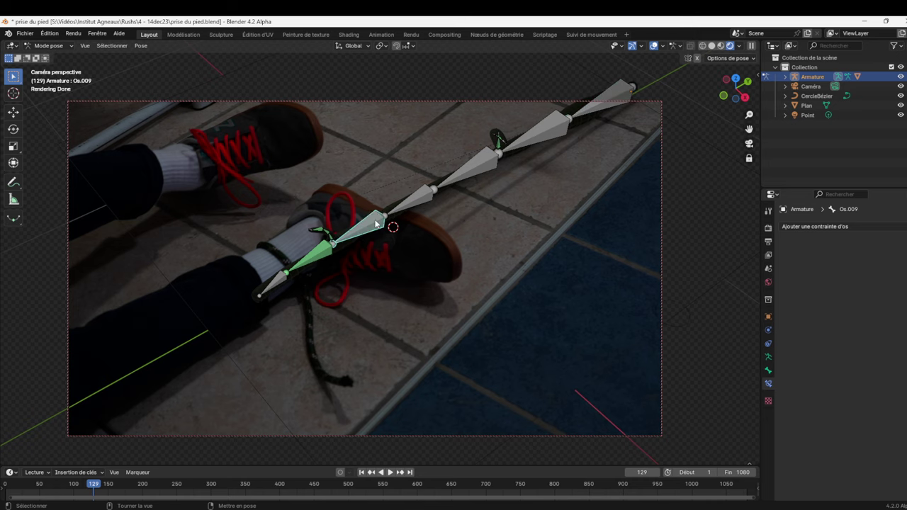
key(KP_7)
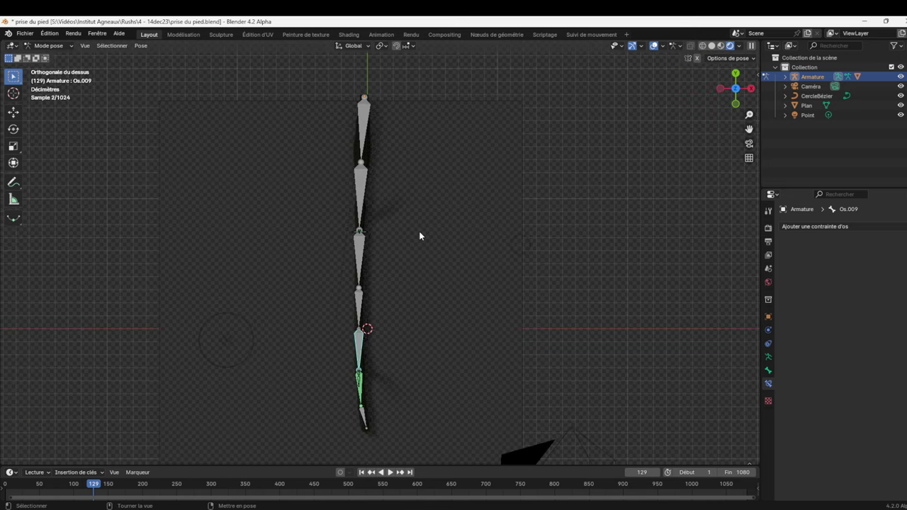
key(r)
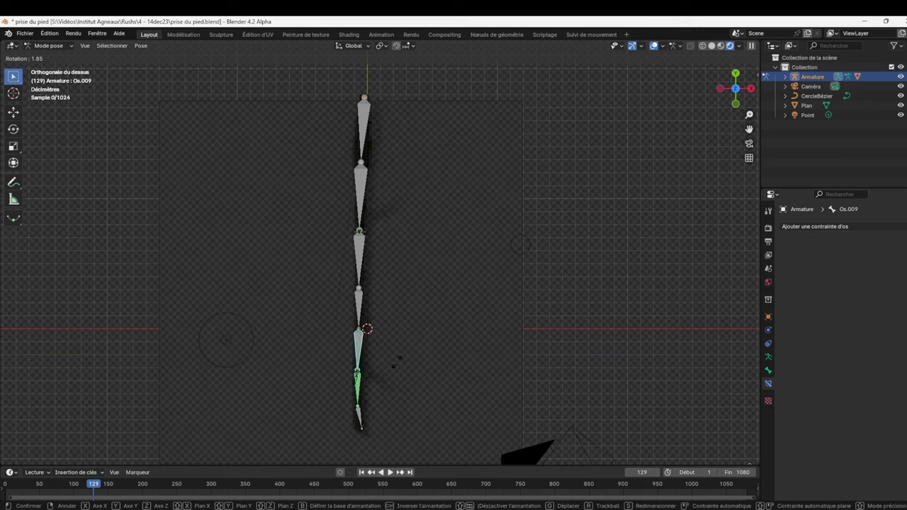
click(404, 368)
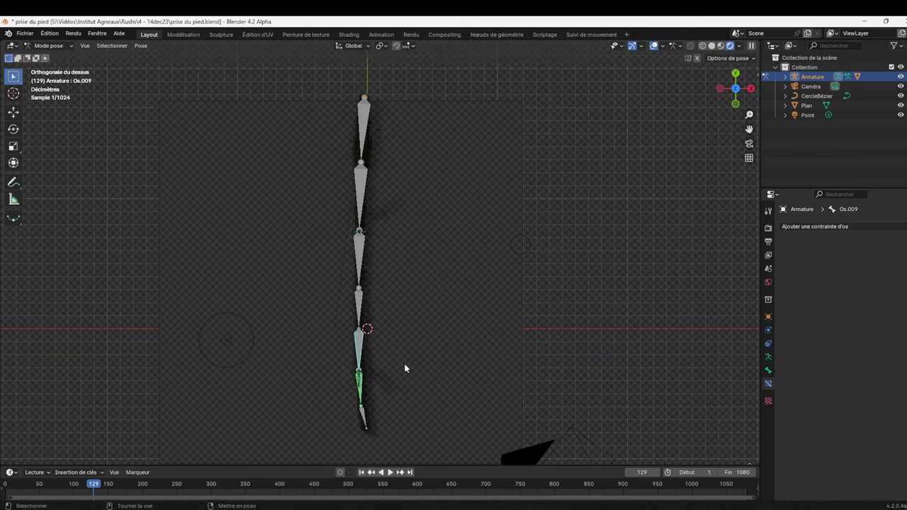
key(KP_0)
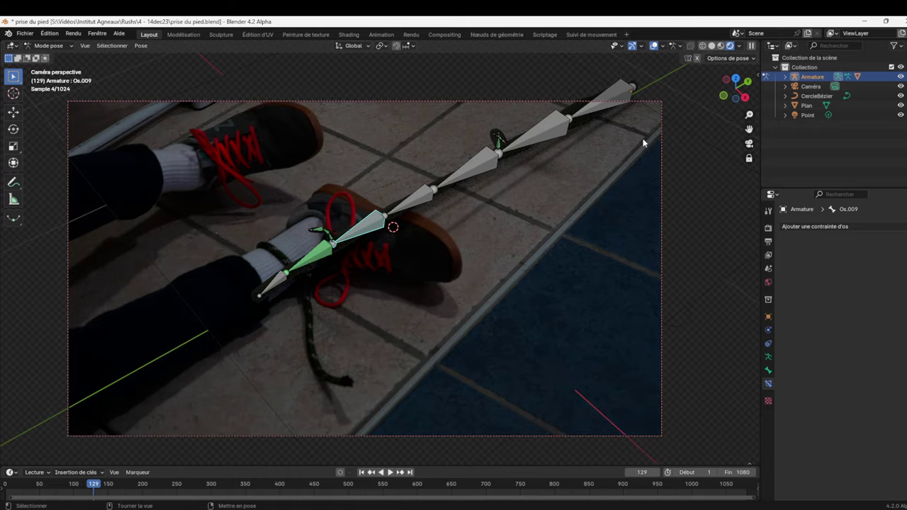
click(900, 77)
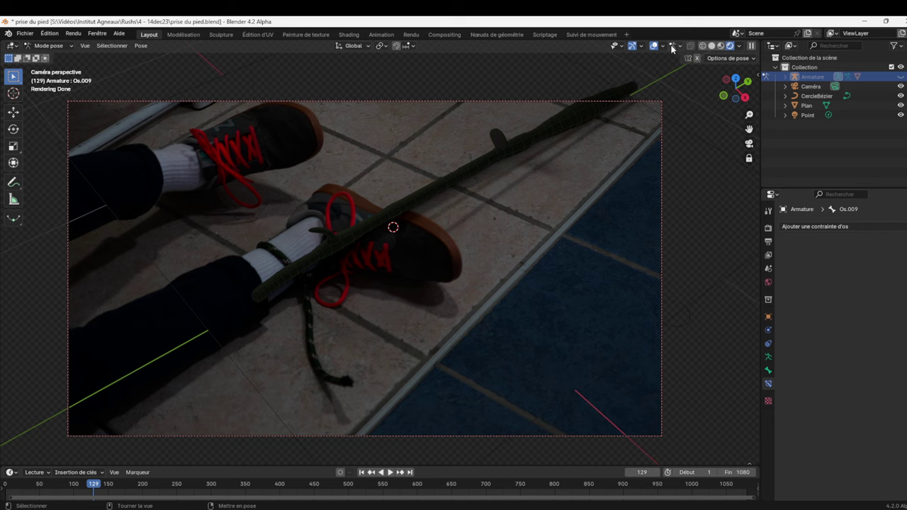
Disable the rope's Wireframe overlay and view the Cycles render settings (GPU, 4096 samples).
click(661, 46)
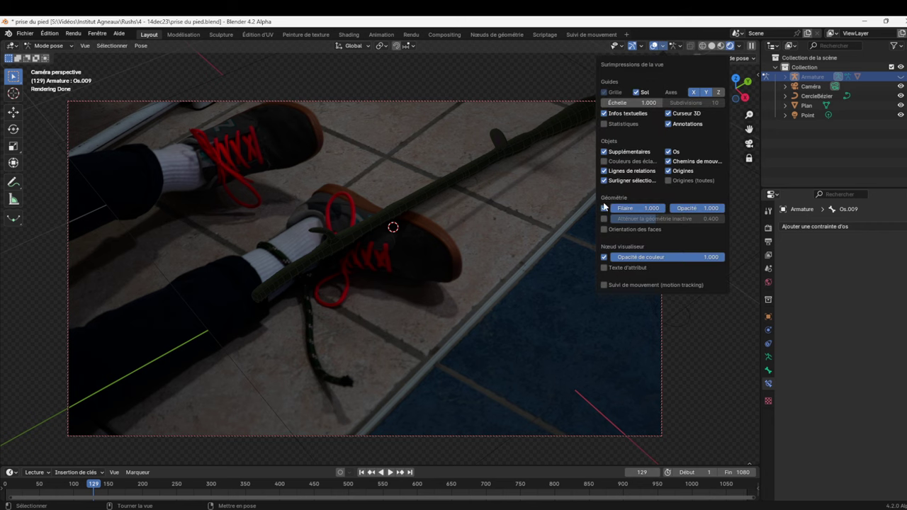
click(604, 207)
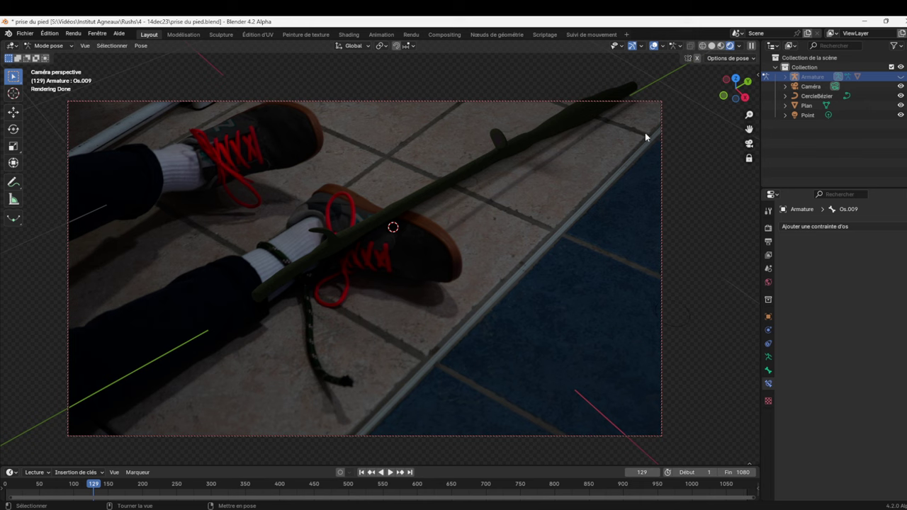
click(768, 227)
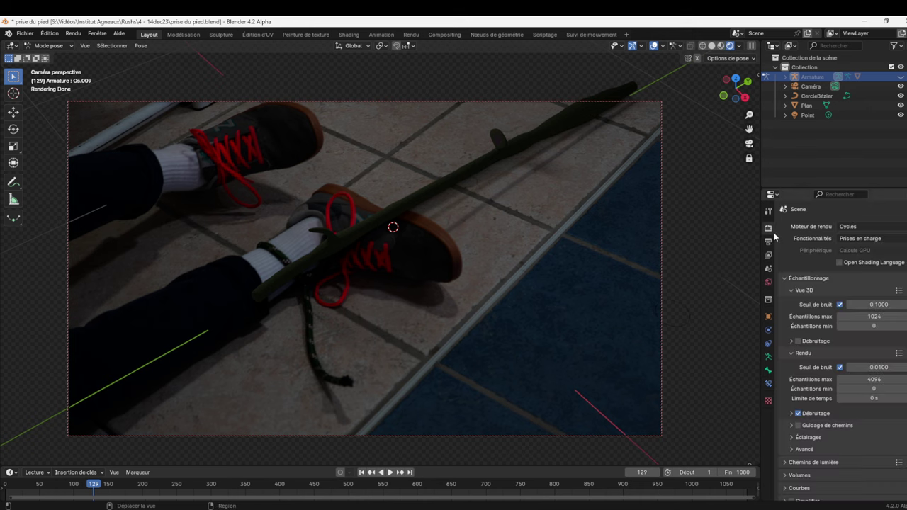
Check the render engine list and keep Cycles as the engine.
click(866, 226)
click(830, 137)
Show the armature and select the bone on the shoe, undoing a trial rotation.
click(900, 77)
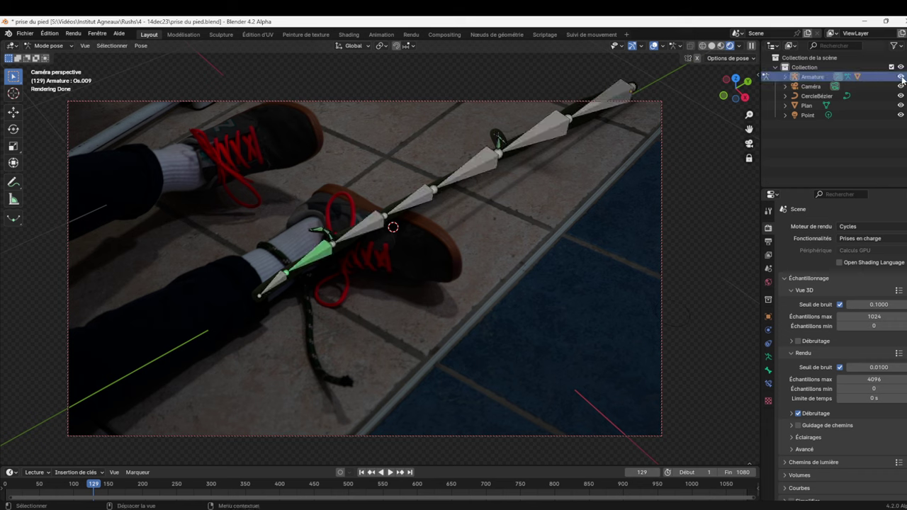
click(368, 227)
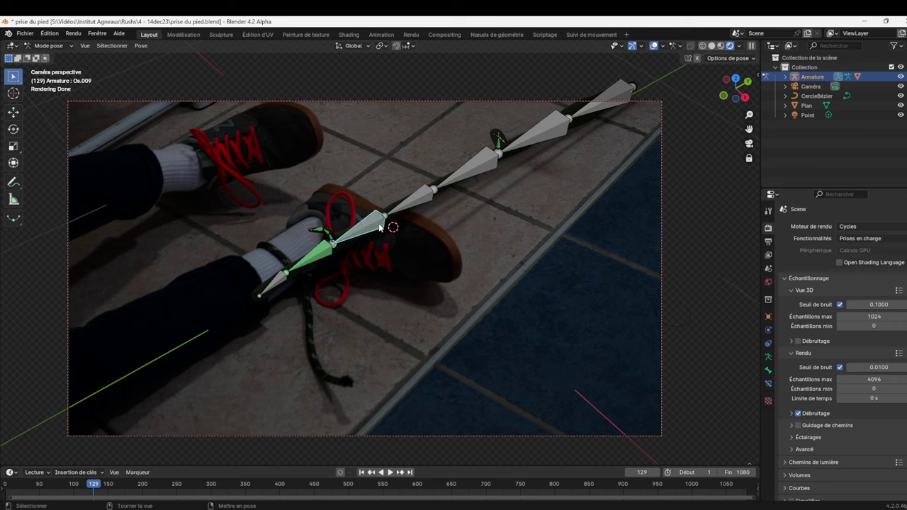
key(r)
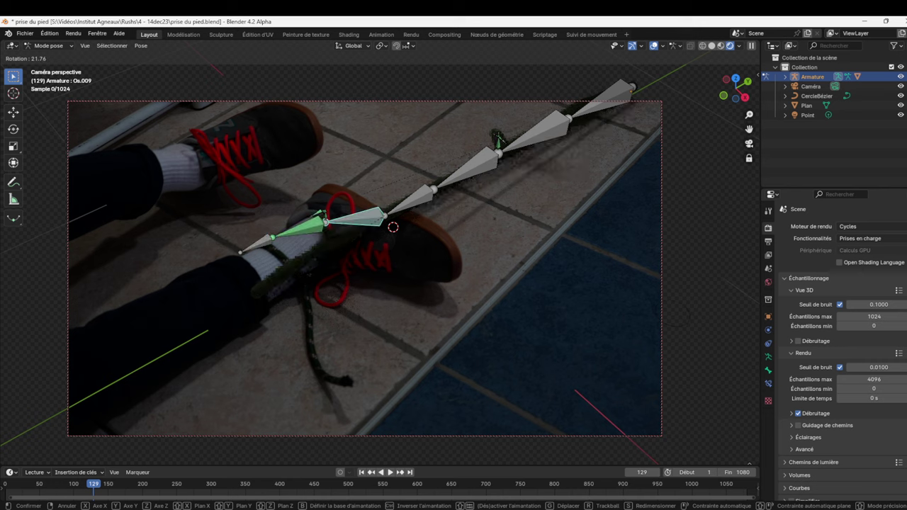
click(329, 248)
key(ctrl+z)
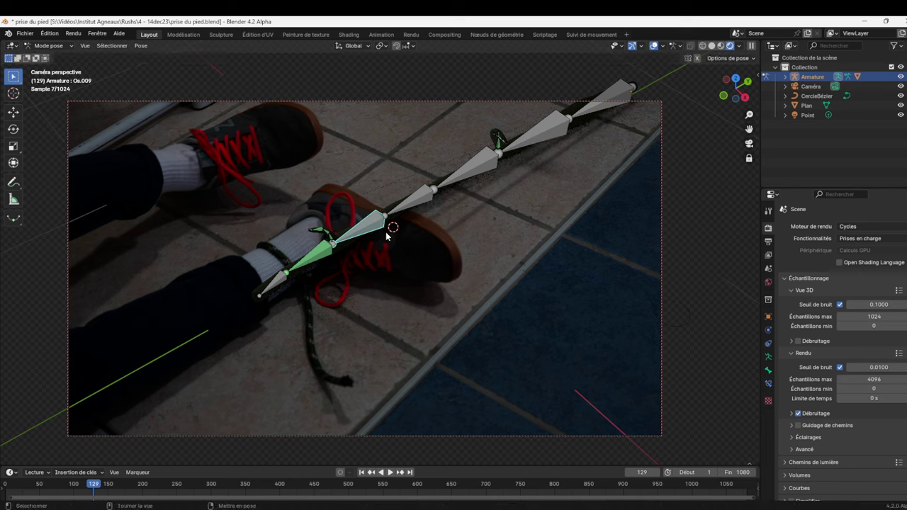
Scale bone Os.009 up about 1.41× and select the next bone up.
key(s)
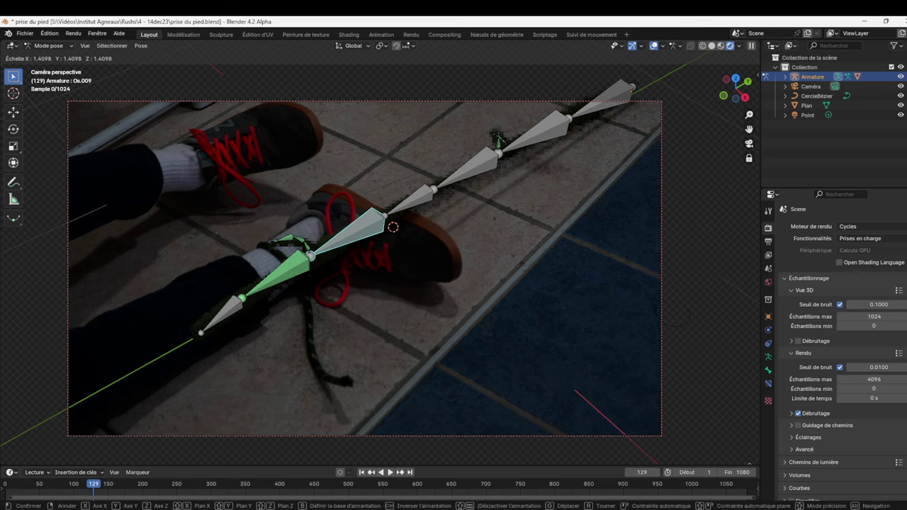
click(428, 210)
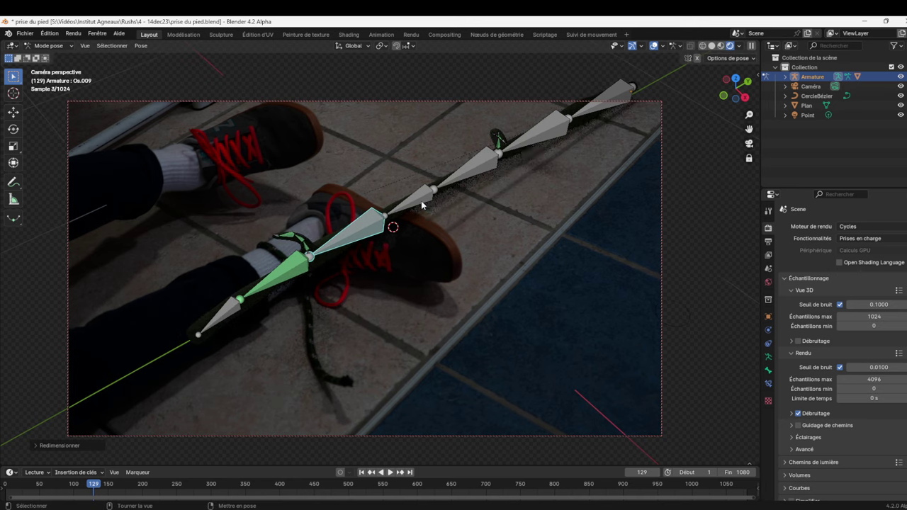
click(421, 201)
Scale up the next bones up the rope chain, including Os.001.
key(s)
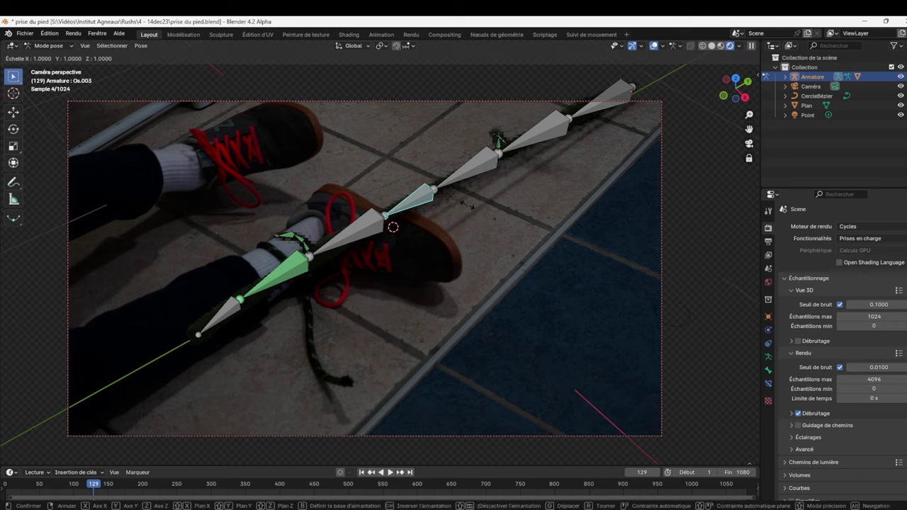
click(476, 209)
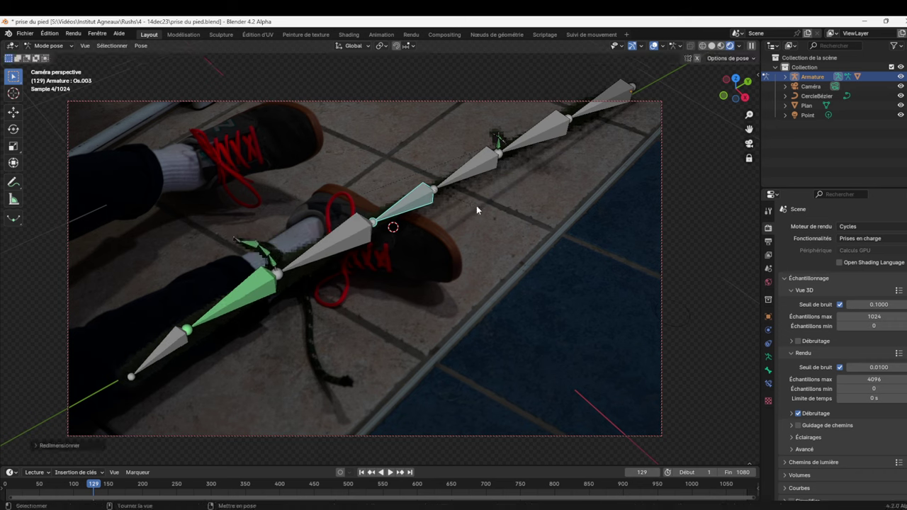
click(480, 175)
key(s)
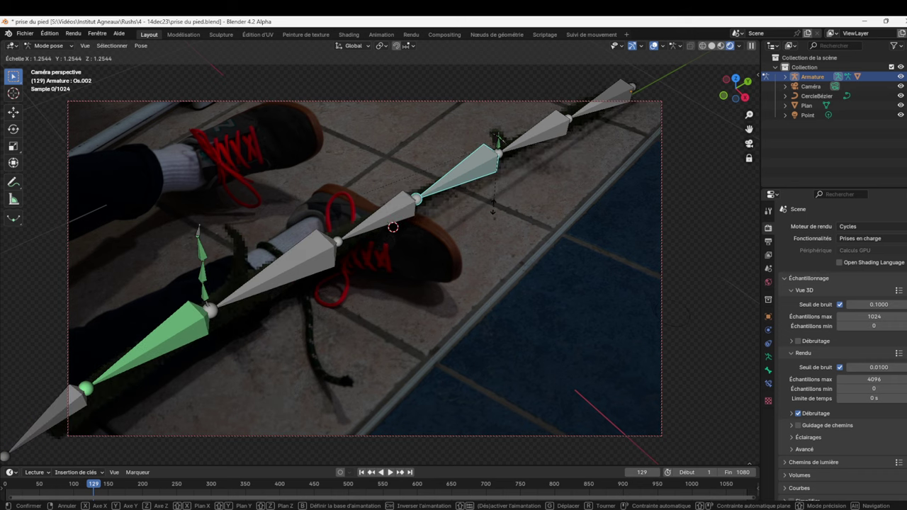
click(493, 207)
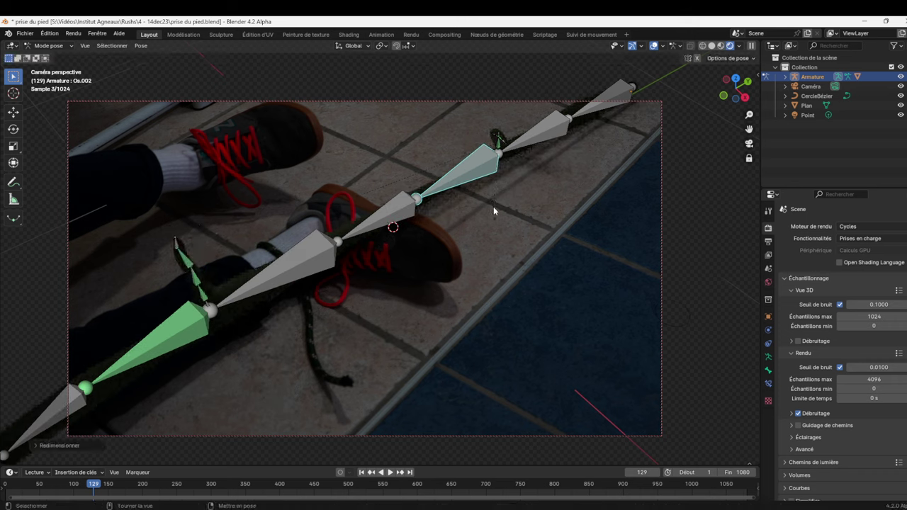
click(541, 129)
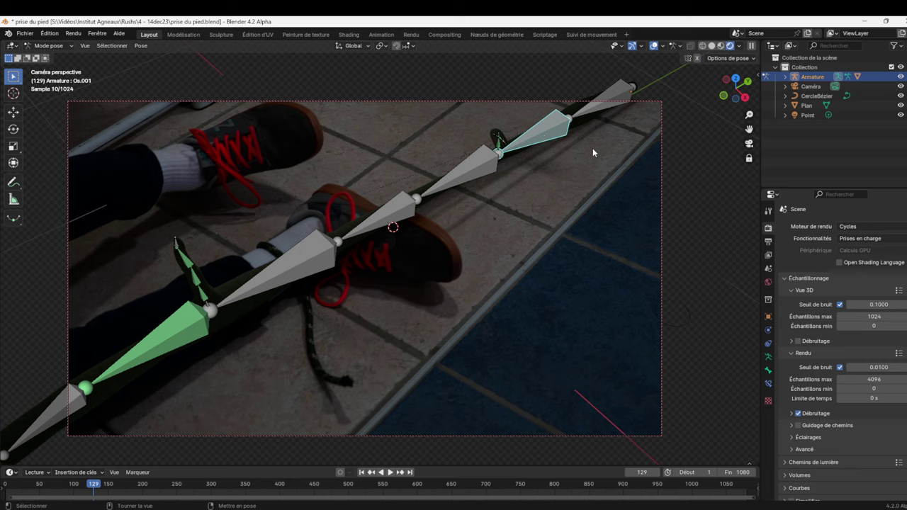
key(s)
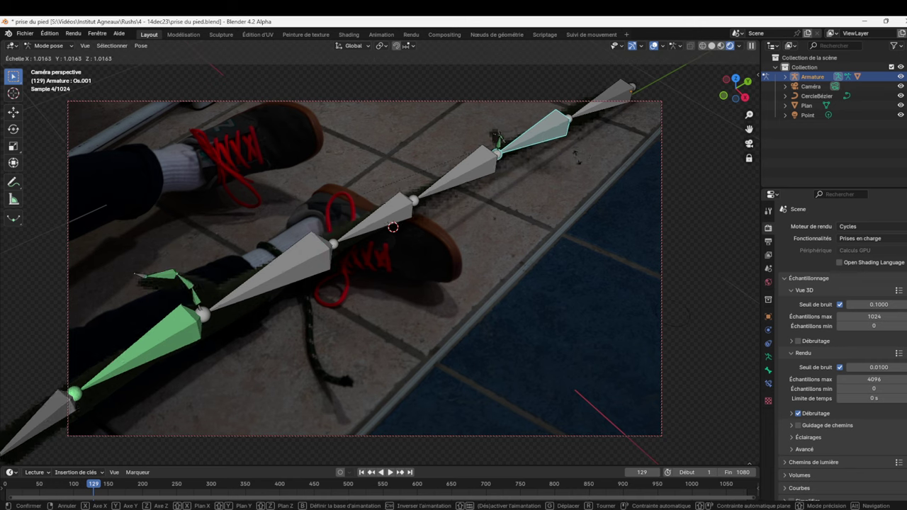
click(572, 161)
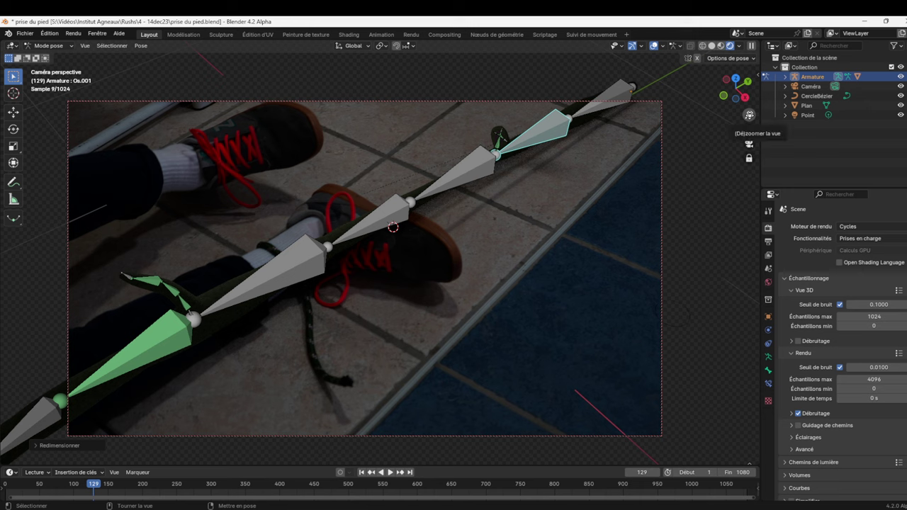
Rotate bone Os.002 about −17° around the global X axis.
click(454, 180)
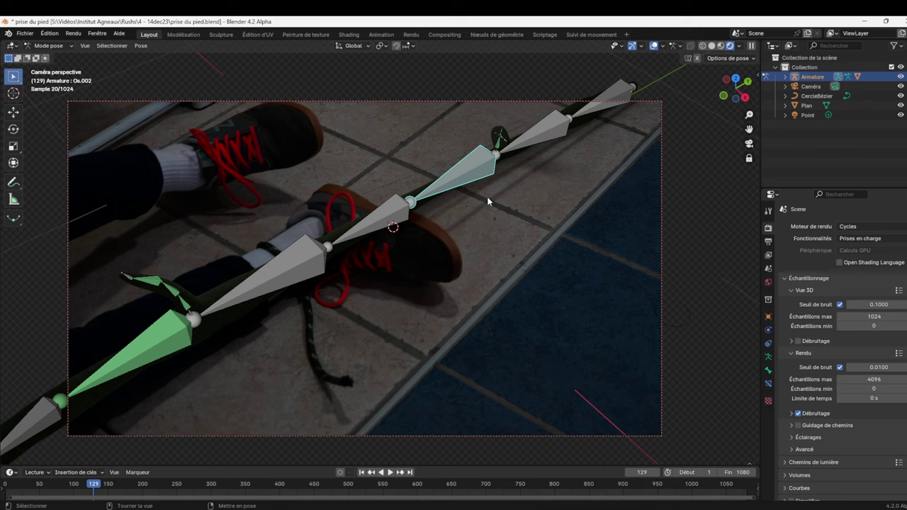
key(r)
key(x)
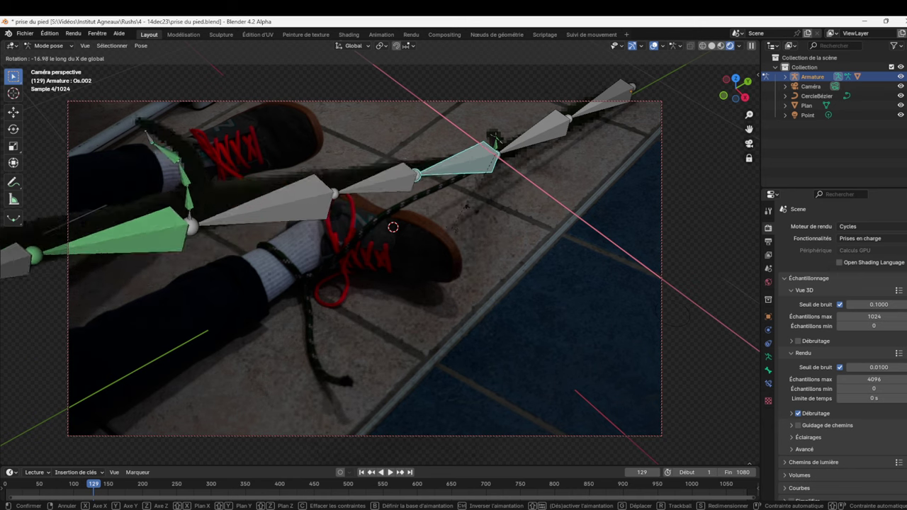
Confirm Os.002's tilt, then tilt bone Os.009 around the global X axis.
click(481, 207)
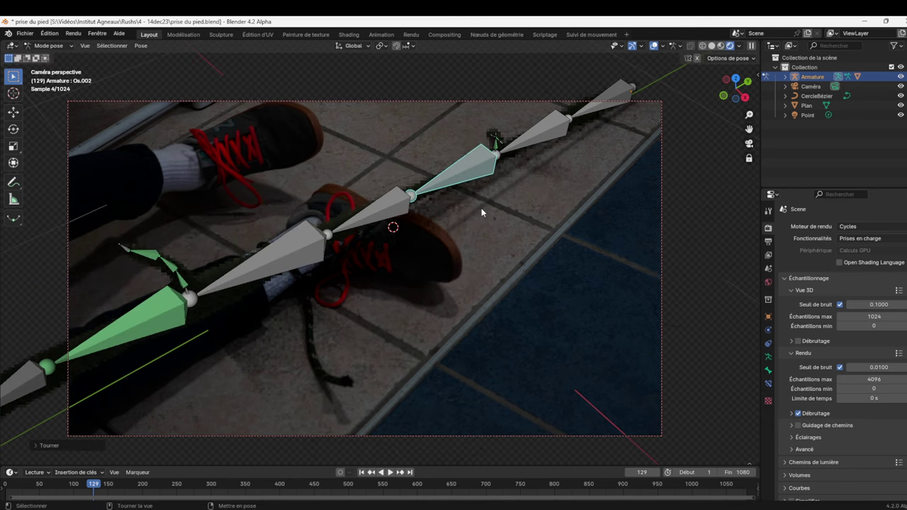
click(315, 250)
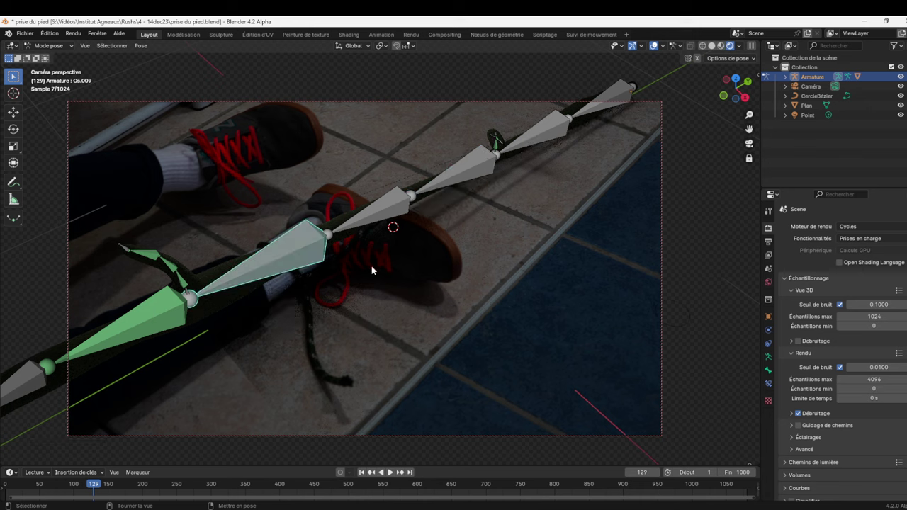
key(r)
key(x)
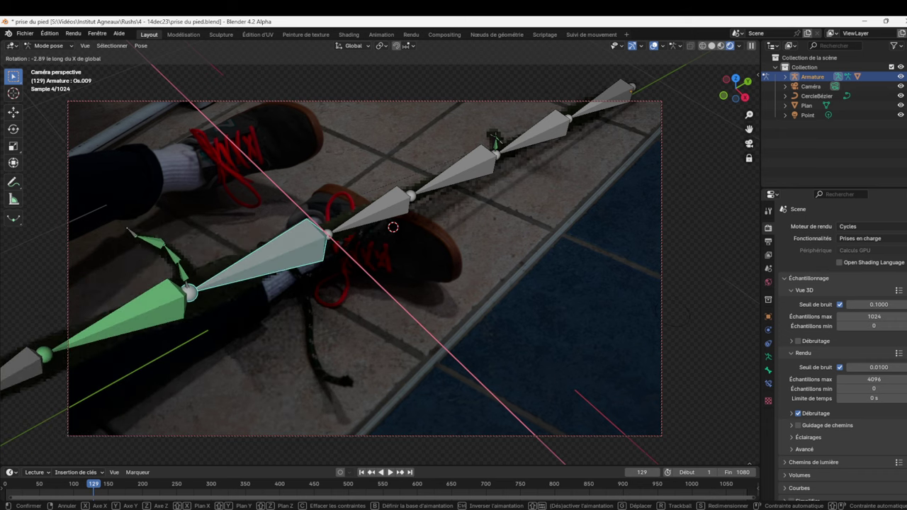
click(403, 268)
Swing Os.009 around global Z across the ankle and hide the armature.
key(r)
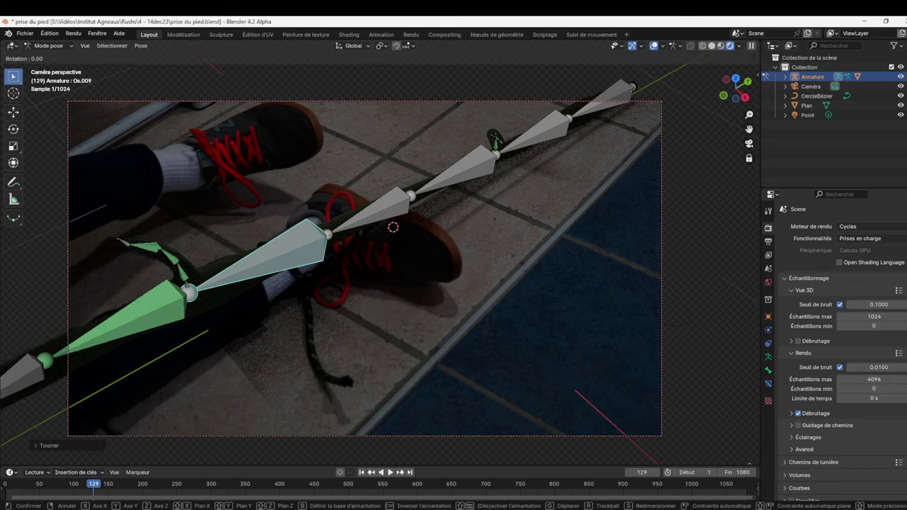
key(z)
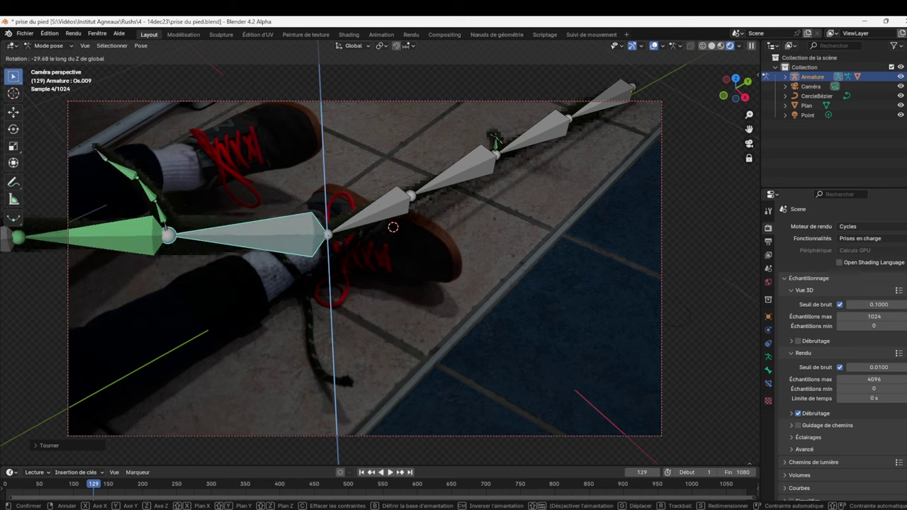
click(357, 271)
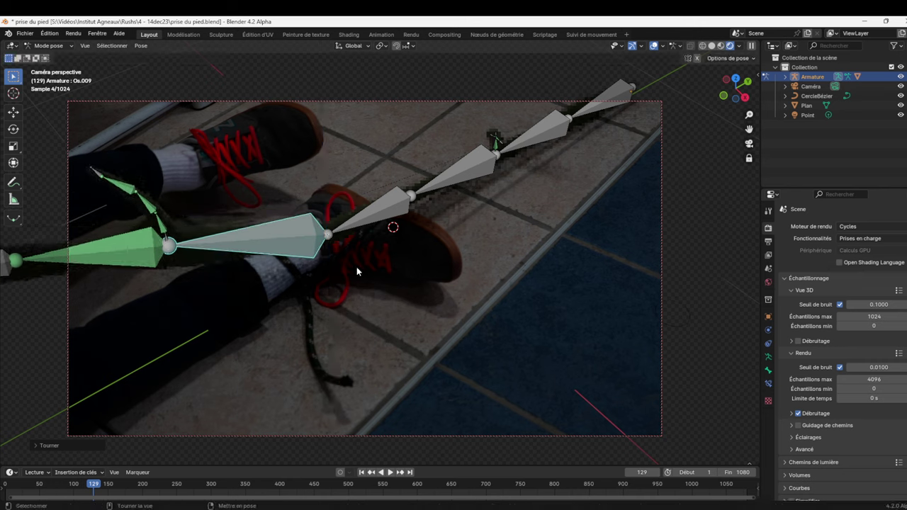
click(900, 77)
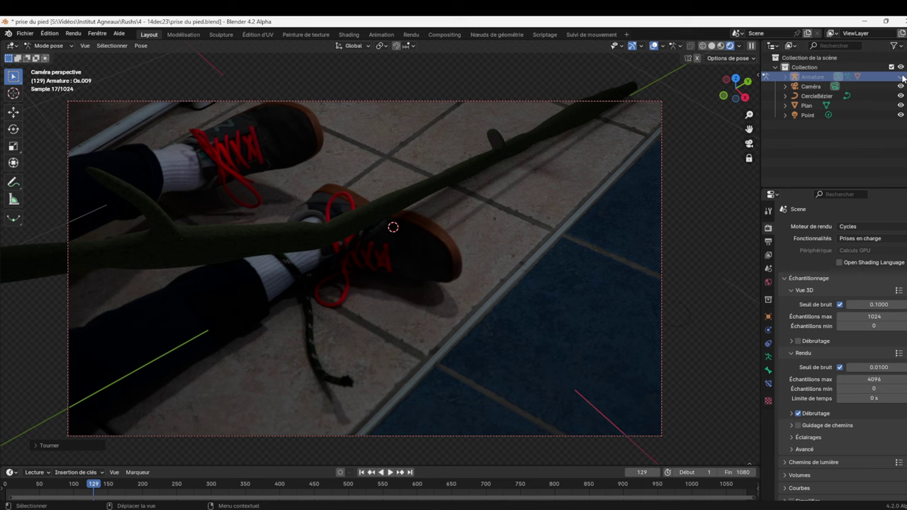
Show the armature and rotate the top bone Os around the global Y axis.
click(901, 77)
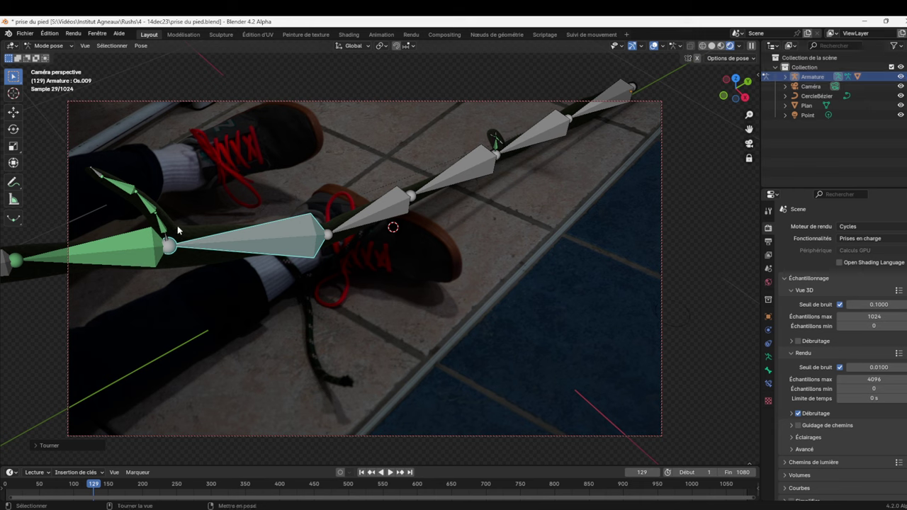
click(615, 97)
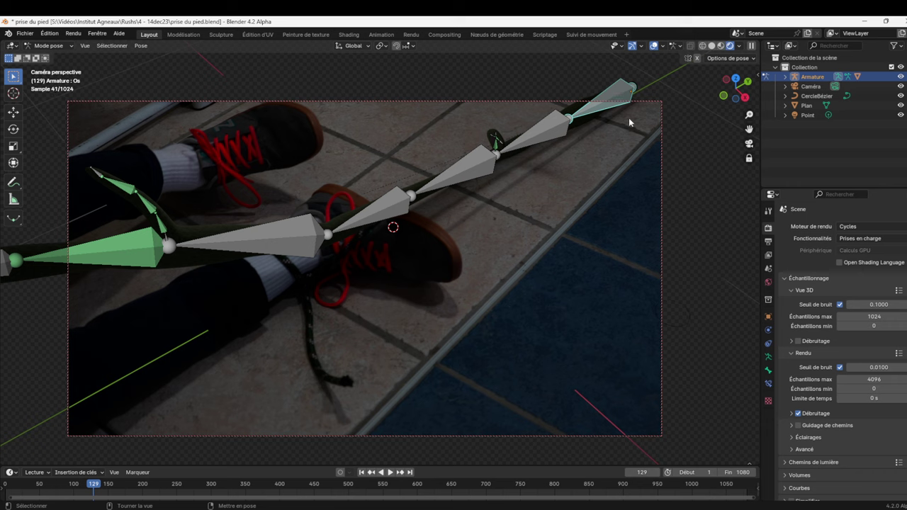
key(r)
key(y)
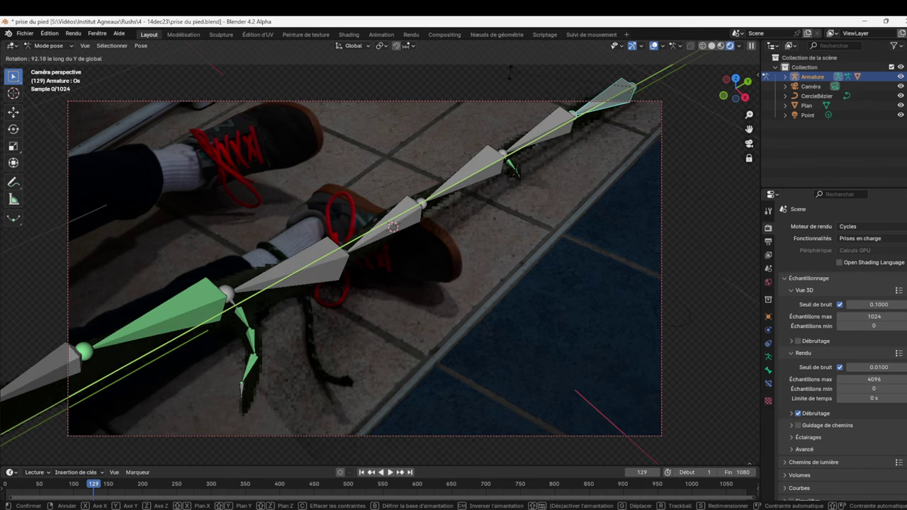
click(482, 104)
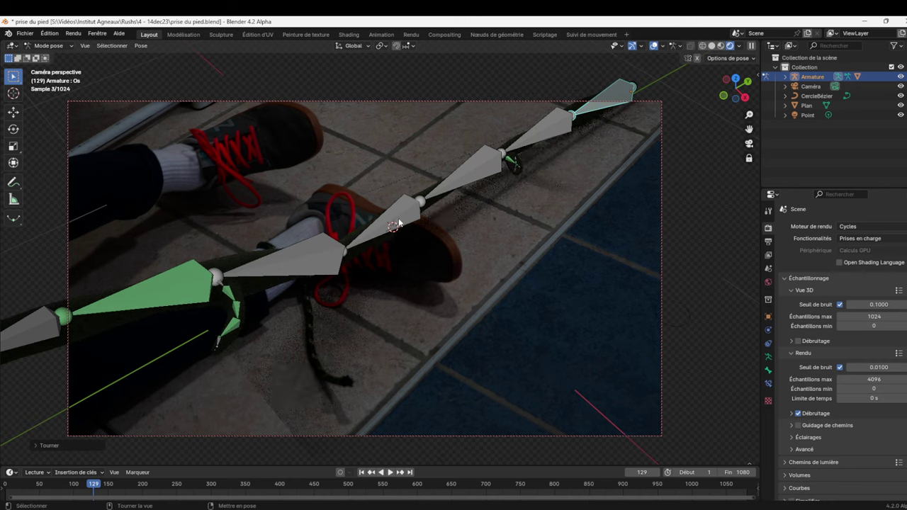
Rotate bone Os.001 around the global X axis.
click(474, 177)
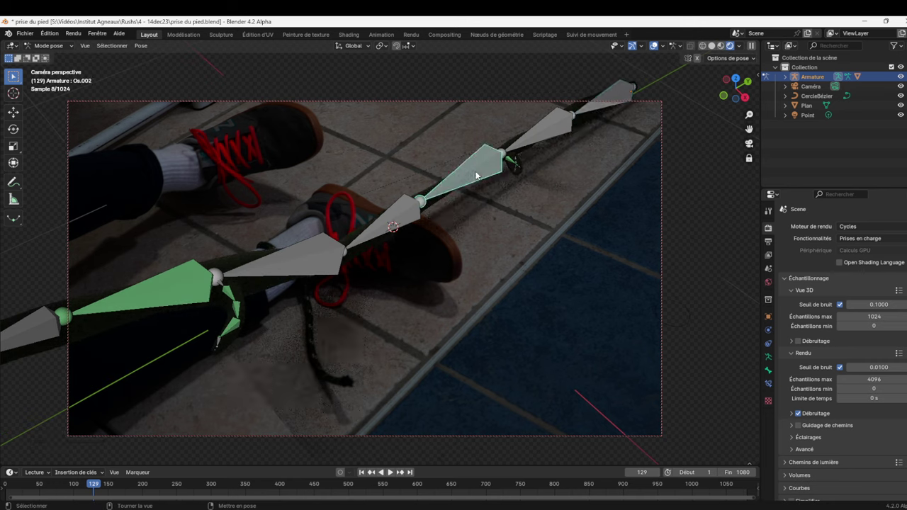
click(568, 126)
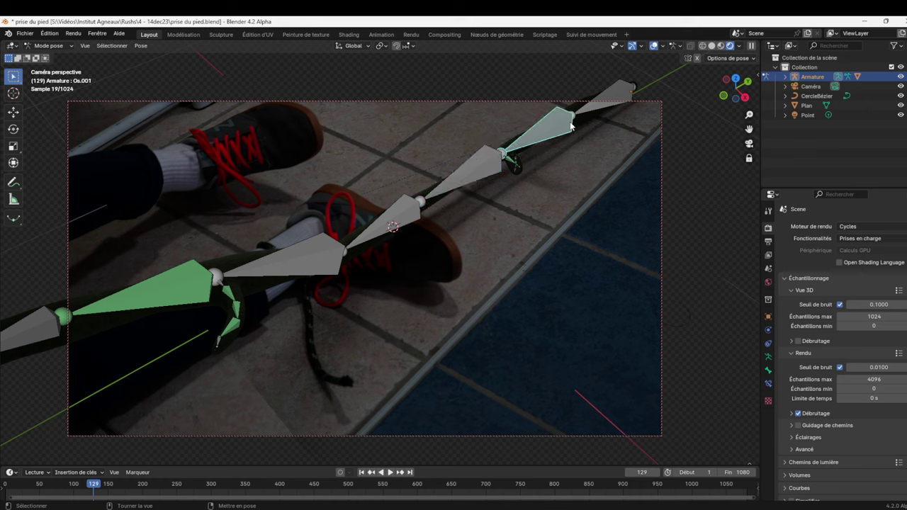
key(r)
key(x)
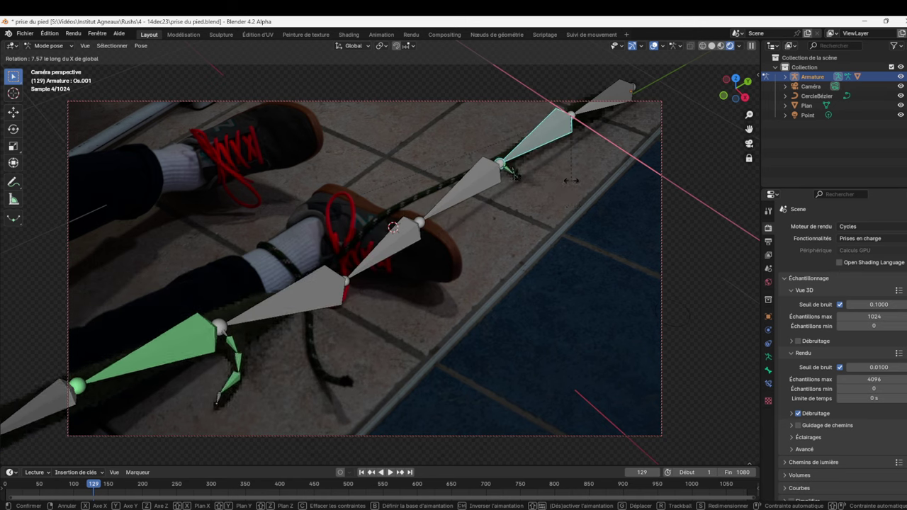
click(573, 139)
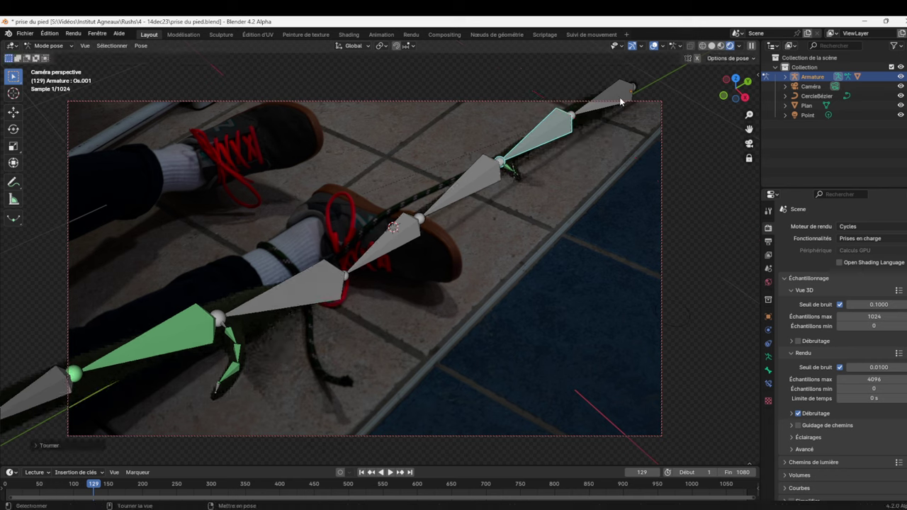
Rotate the parent bone Os again around global Y, then rotate Os.002.
key(bracketleft)
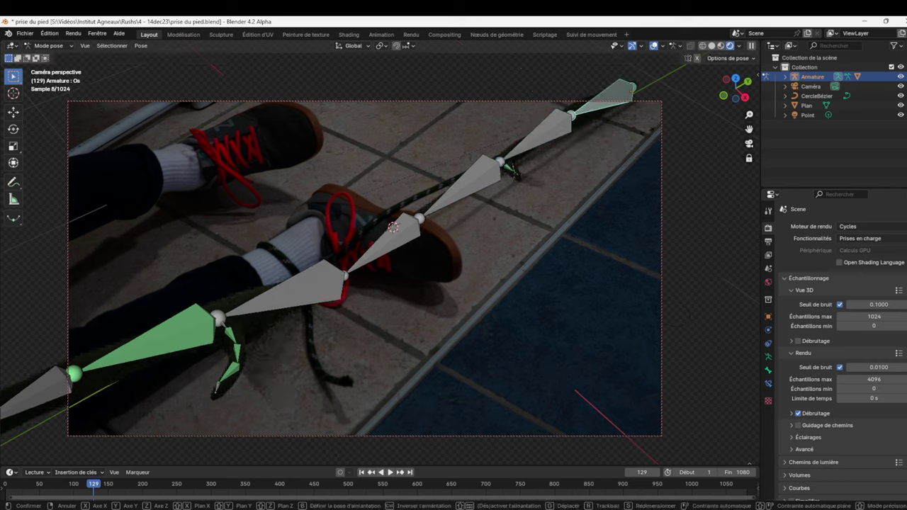
key(r)
key(y)
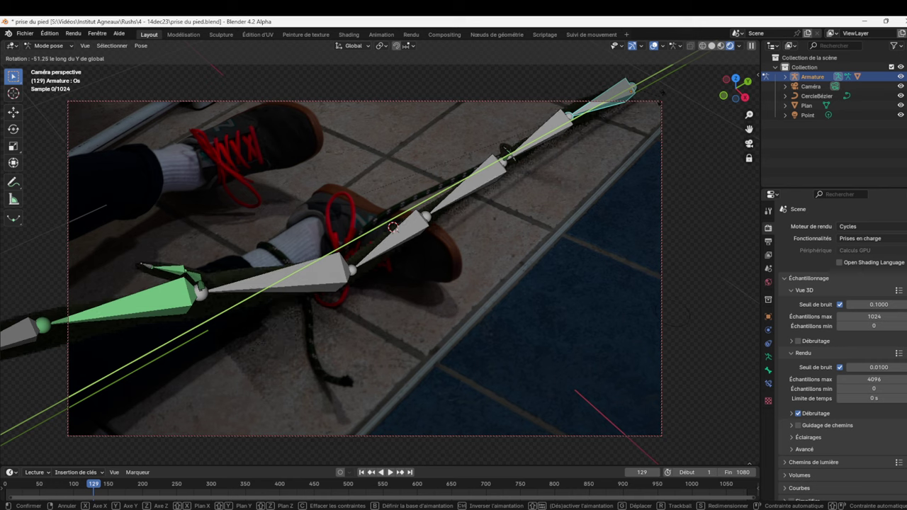
click(468, 200)
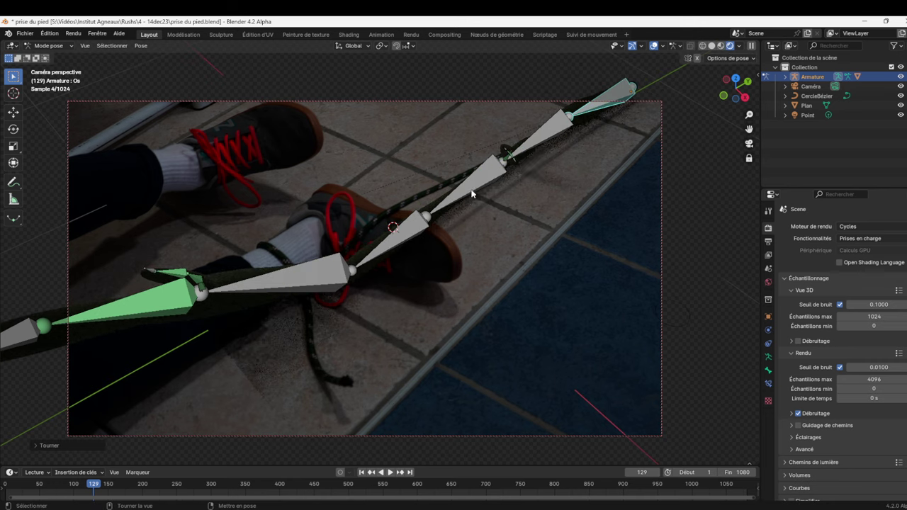
click(472, 192)
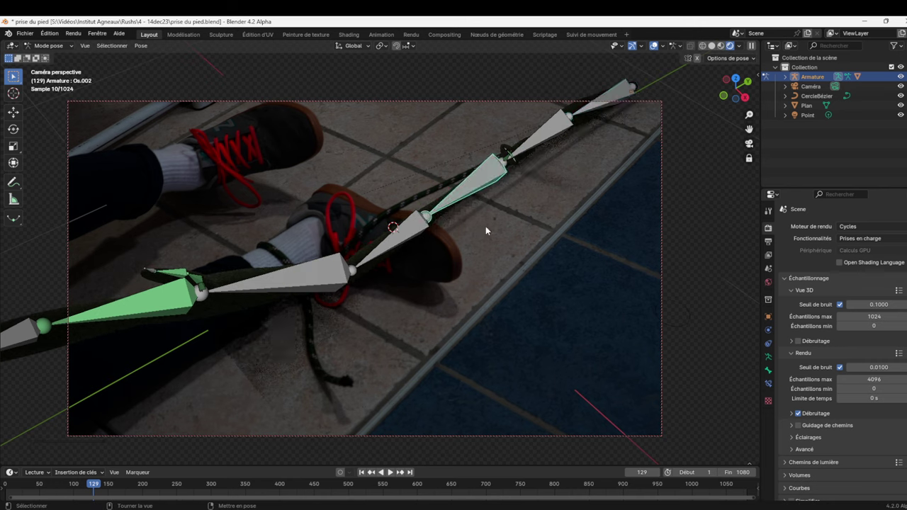
key(r)
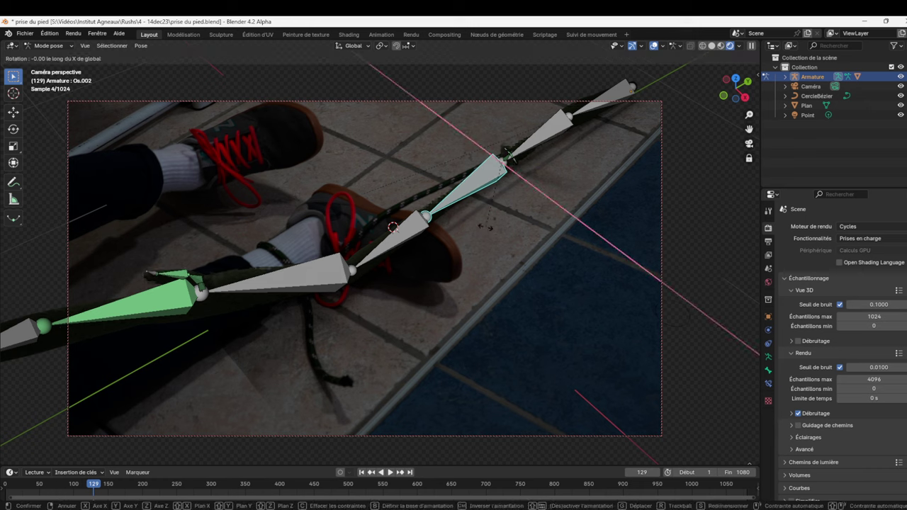
click(467, 229)
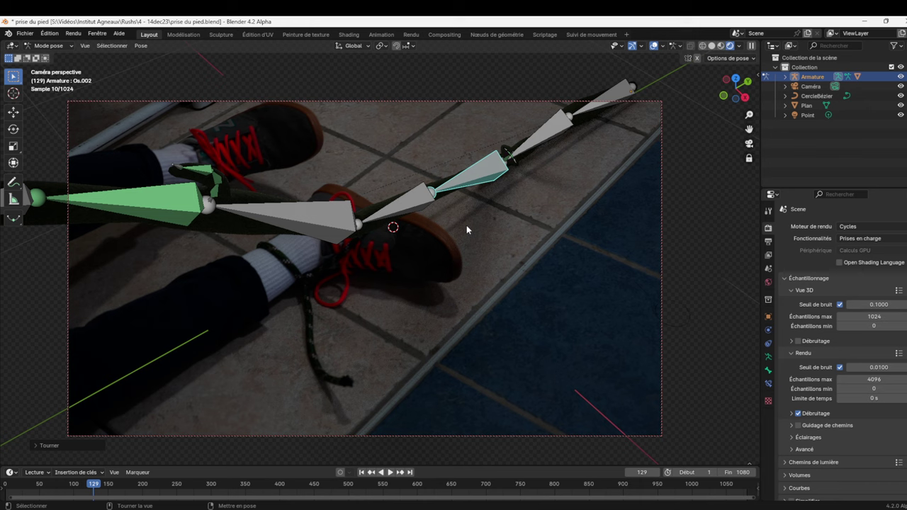
Bend bone Os.009 across the shoe by rotating it around global X.
click(302, 224)
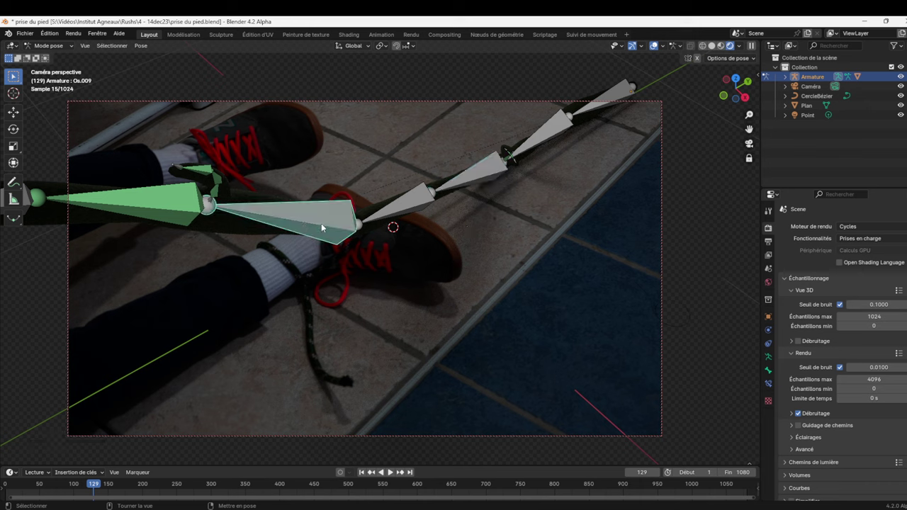
key(r)
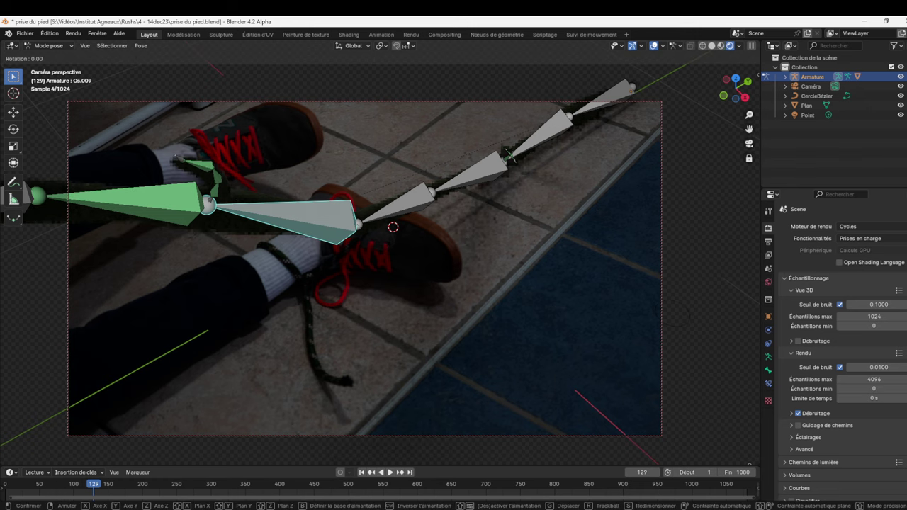
key(x)
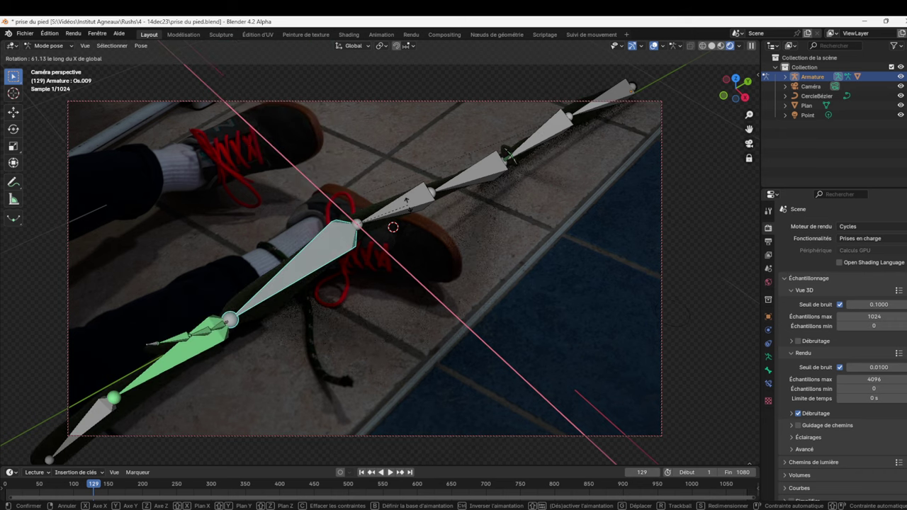
click(412, 206)
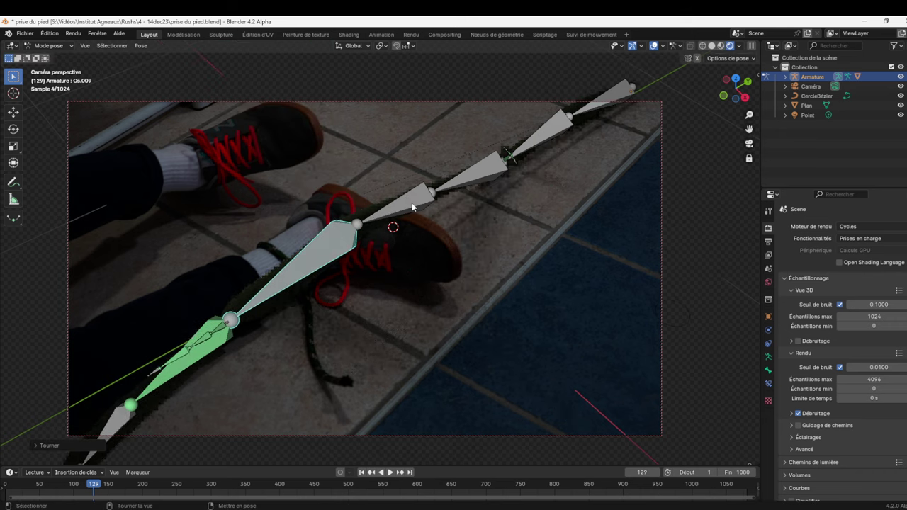
Shrink the lower bones to about 0.71 and hide the overlays to view the rope alone.
key(r)
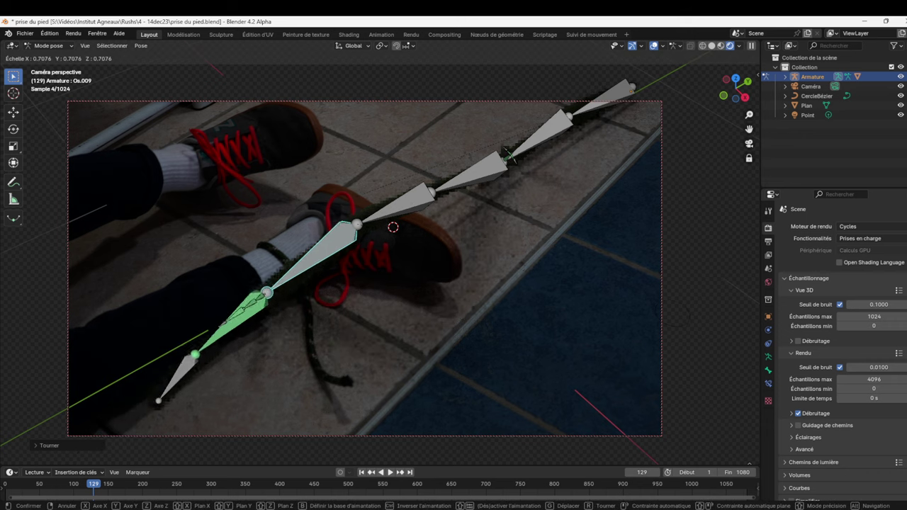
click(523, 208)
click(541, 206)
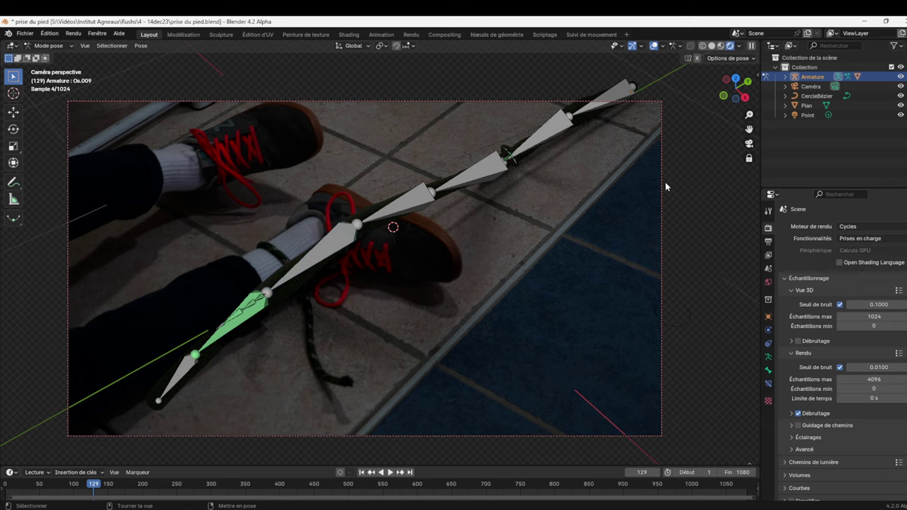
click(653, 46)
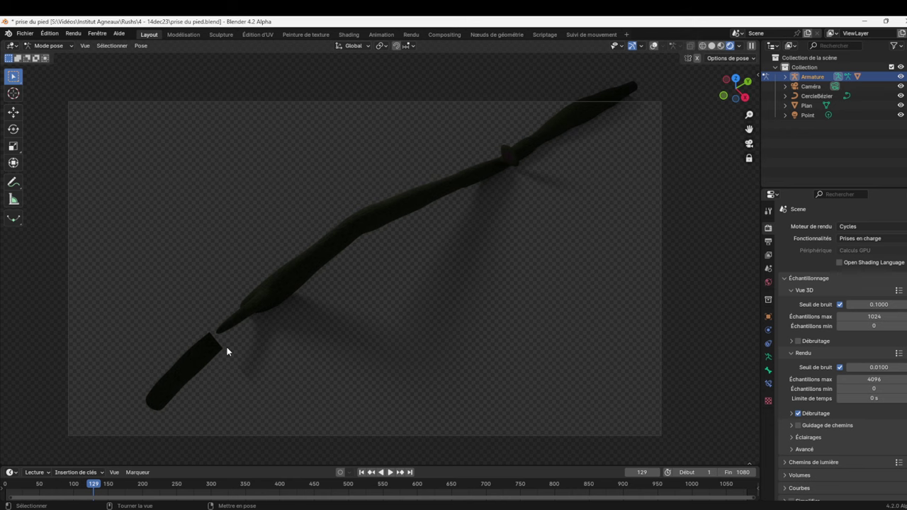
Restore overlays and slightly rotate bone Os.002 around the global X axis.
click(653, 45)
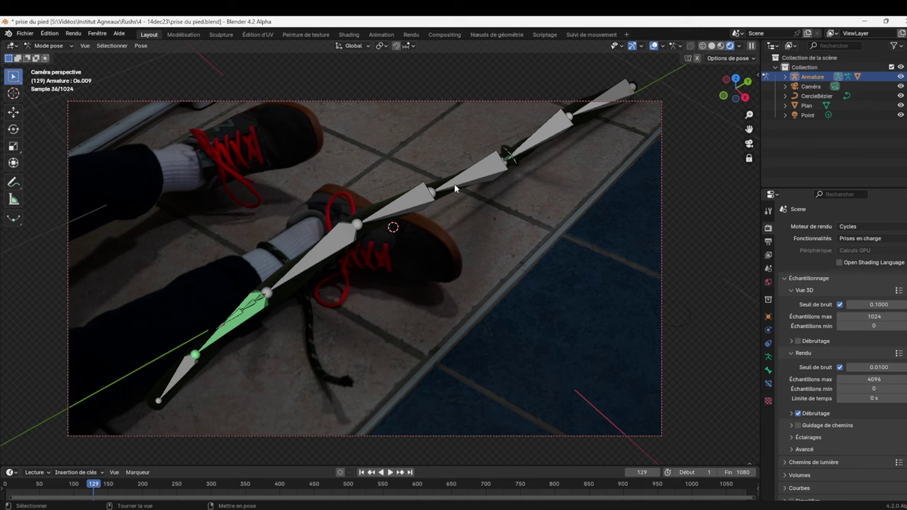
click(489, 172)
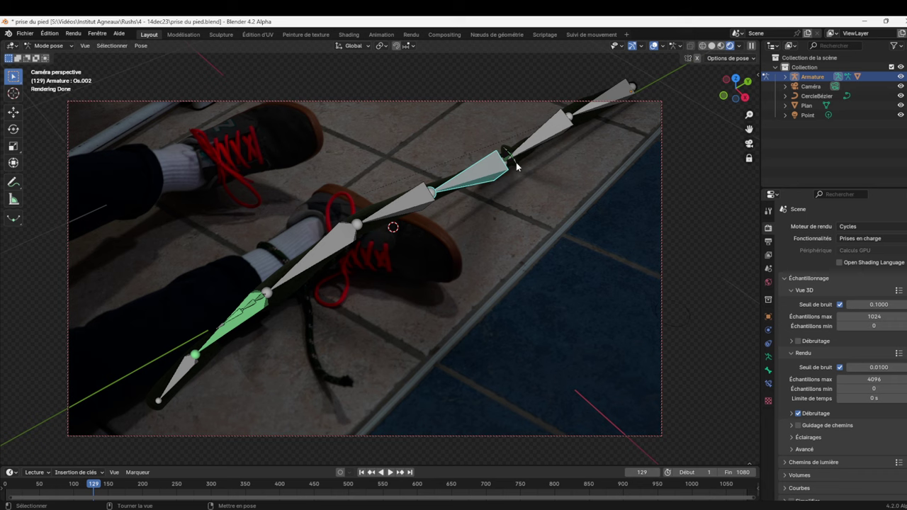
click(516, 166)
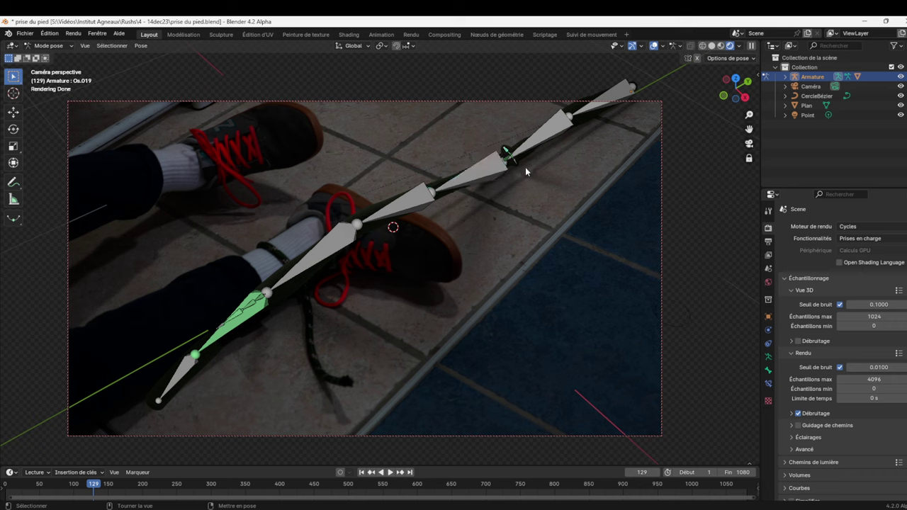
click(487, 172)
click(417, 198)
click(477, 179)
key(r)
key(x)
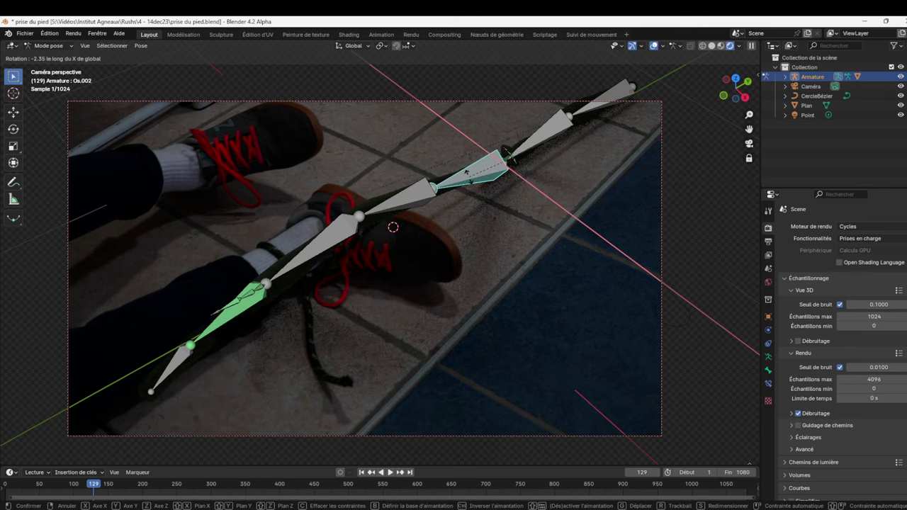
click(468, 176)
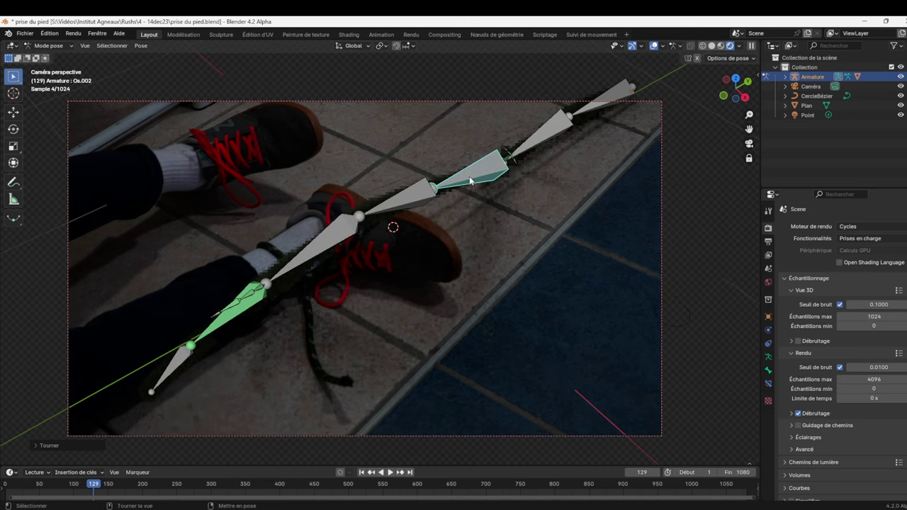
Check the lower bones, deselect, and hide the armature to inspect the rope.
click(409, 203)
click(335, 240)
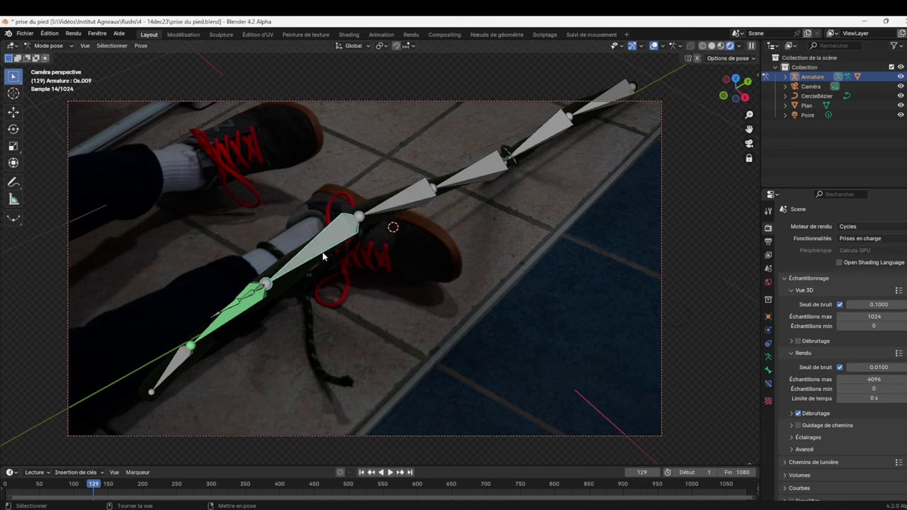
click(572, 199)
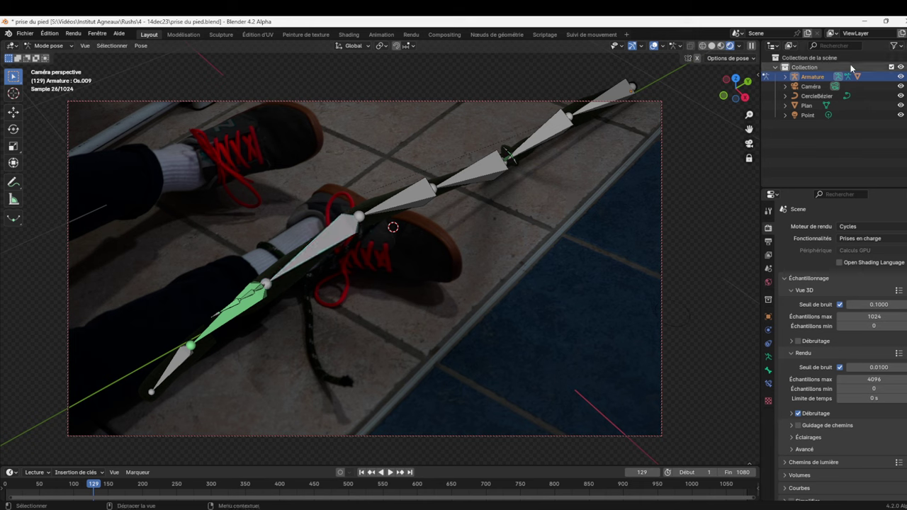
click(900, 77)
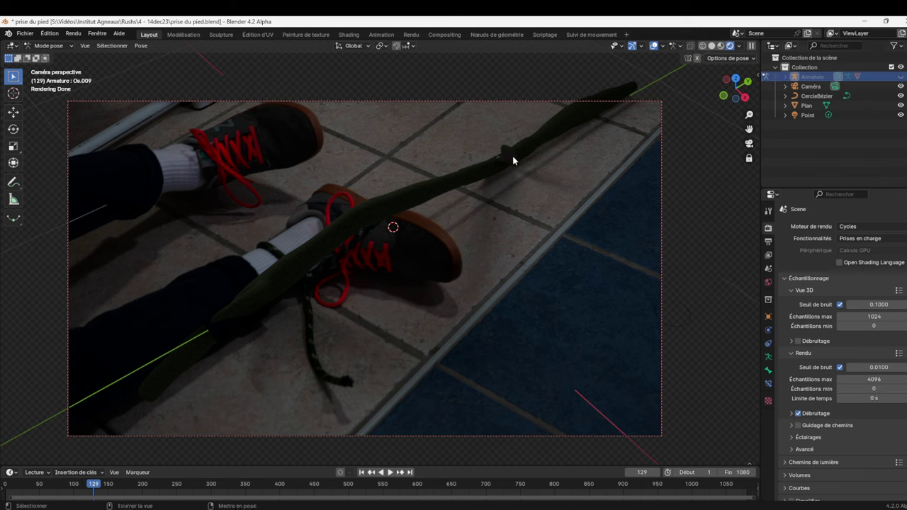
Show the armature and rotate the bone chain around the global Y axis.
click(901, 76)
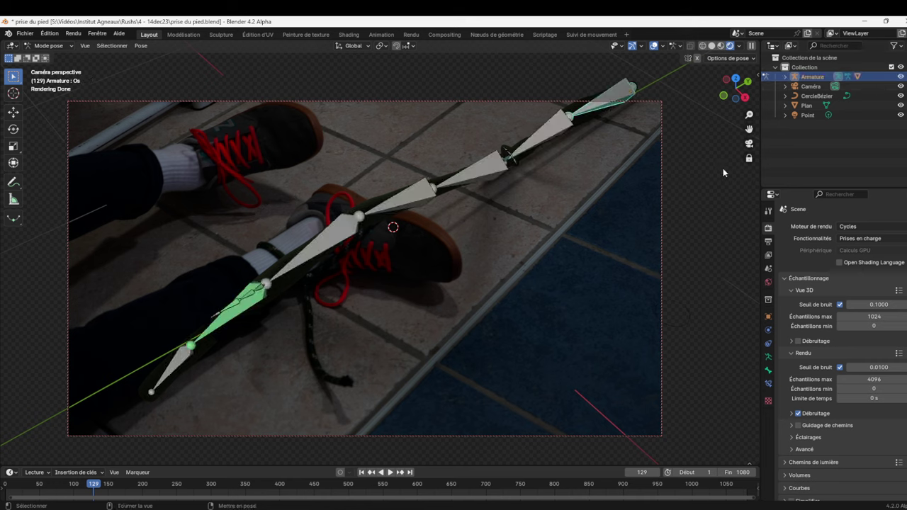
key(r)
key(y)
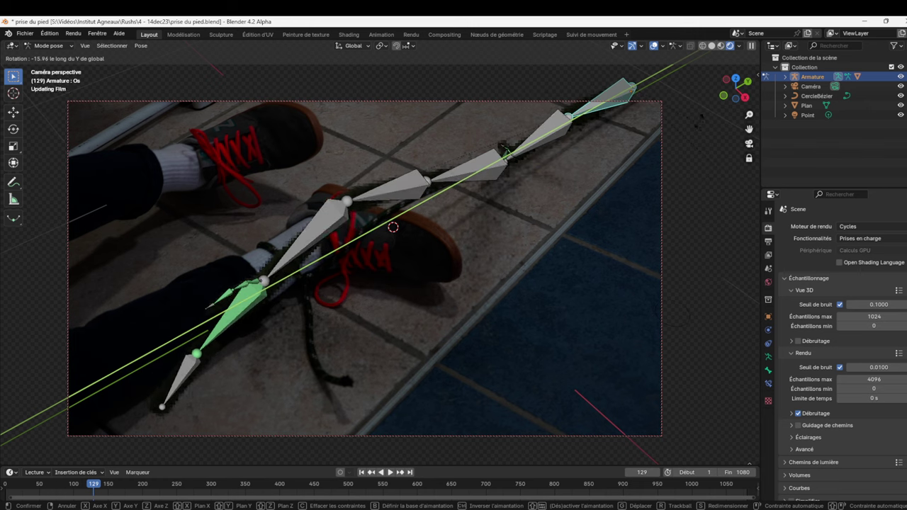
click(695, 115)
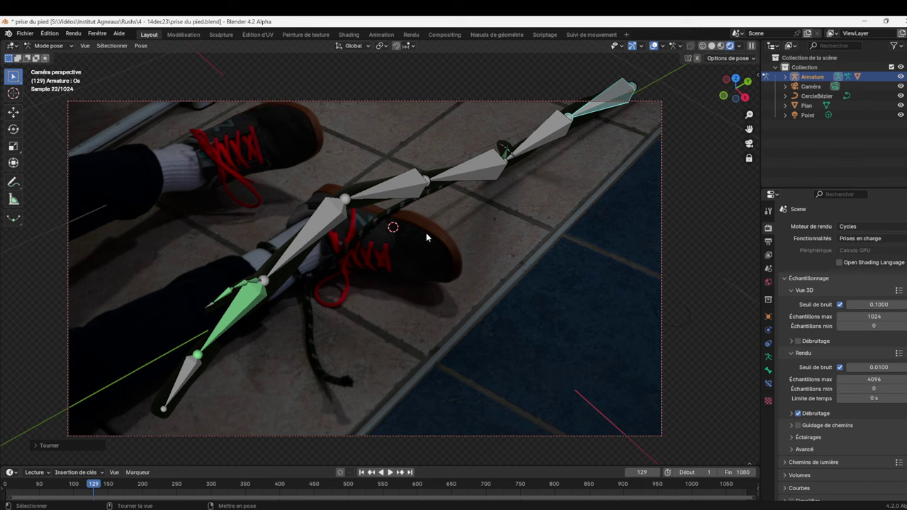
Shrink the lower bones starting at Os.009.
key(ctrl+z)
key(s)
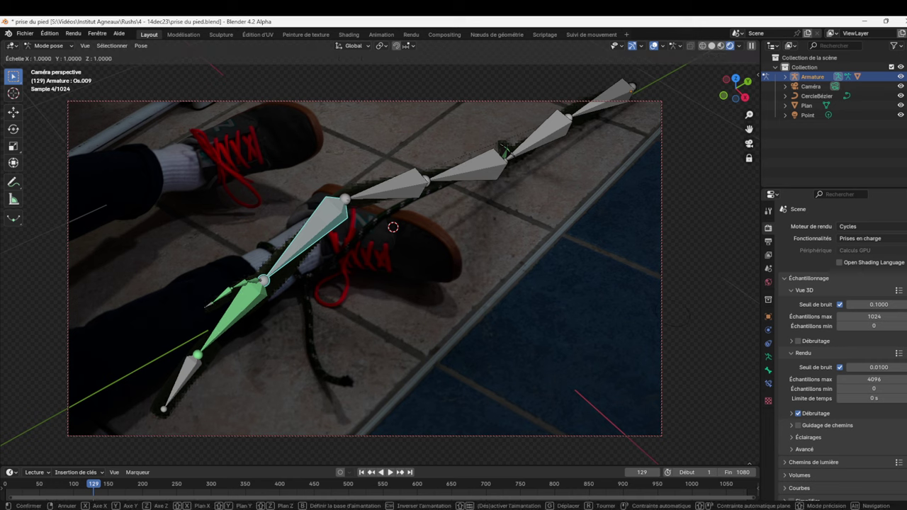
click(399, 229)
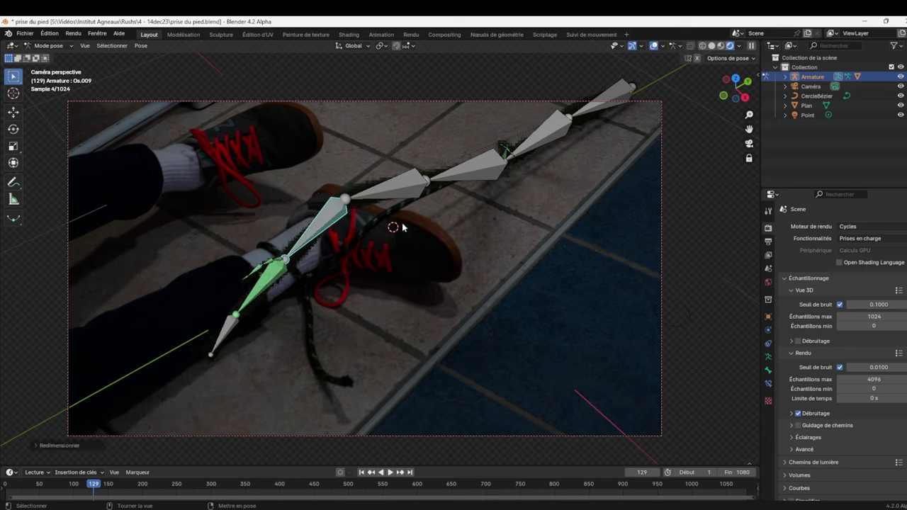
Rotate bone Os.002 about 16° around global X to drop the rope across the shoe.
key(bracketright)
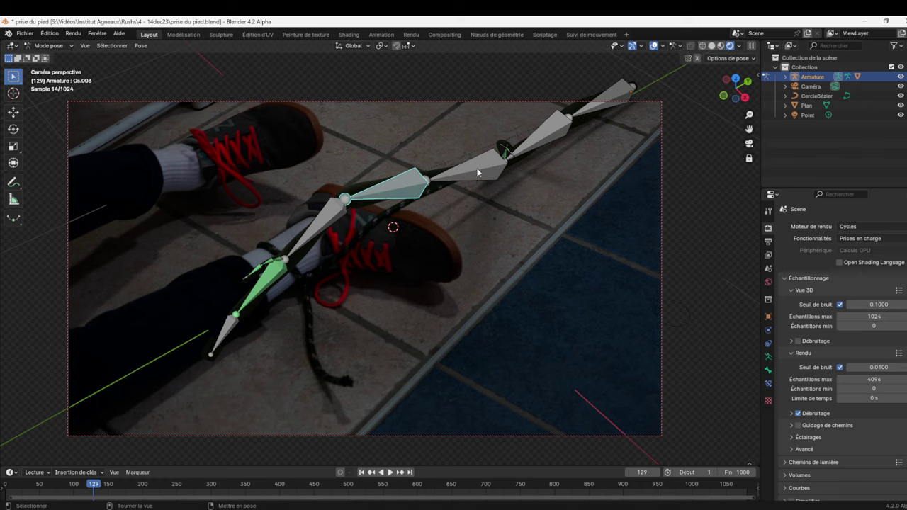
click(477, 168)
key(r)
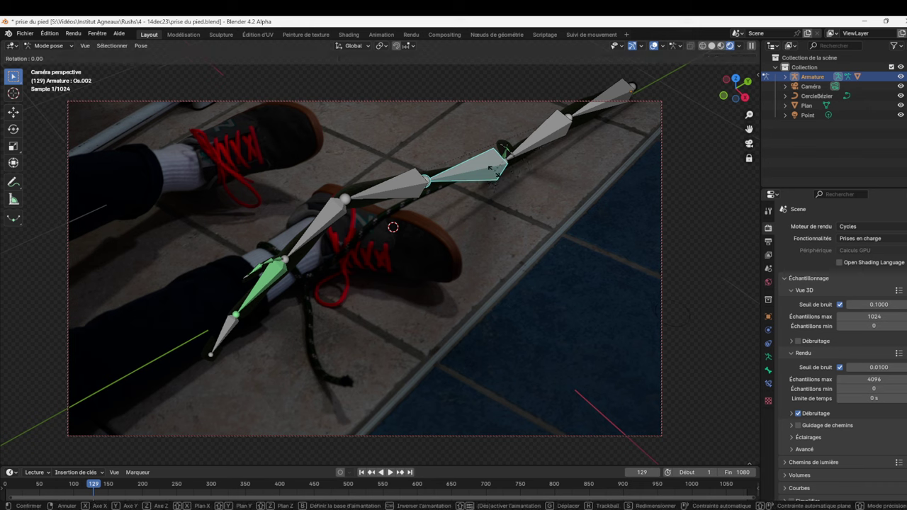
key(x)
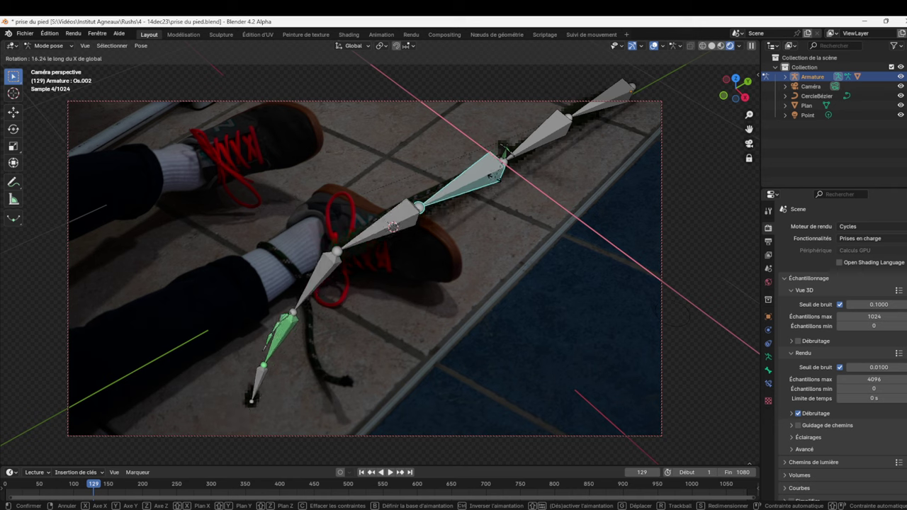
click(496, 177)
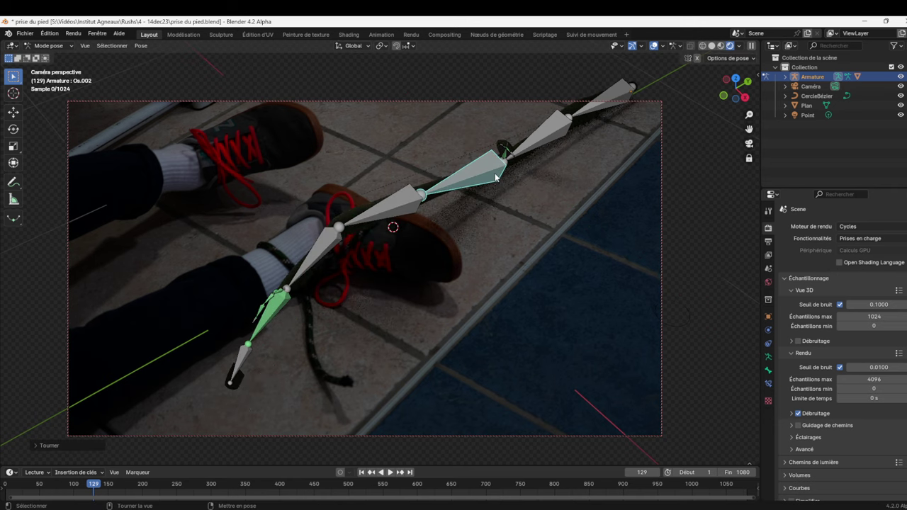